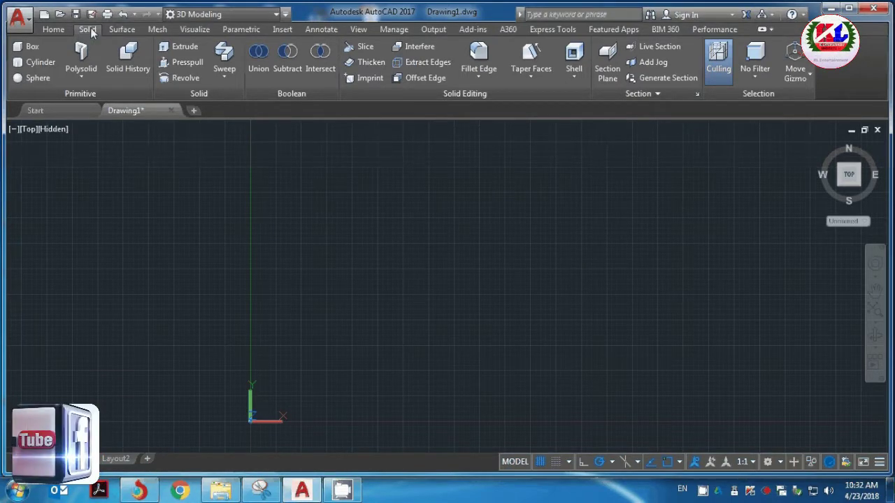
- Create a cylinder with radius 5 and height 10
{"action": "left_click", "coordinate": [39, 64]}
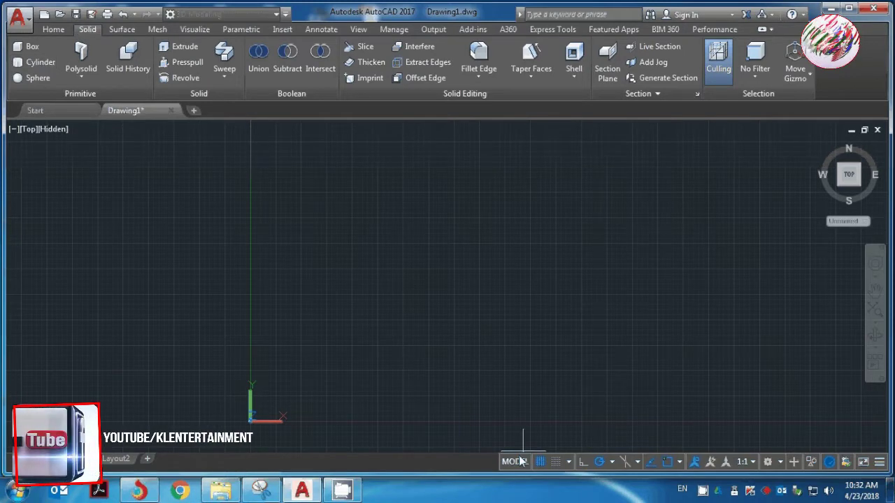
{"action": "left_click", "coordinate": [430, 331]}
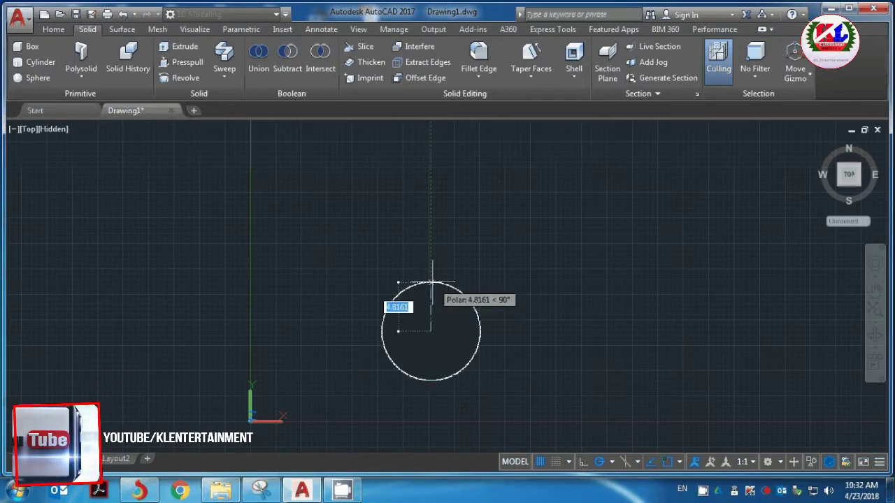
{"action": "type", "text": "5"}
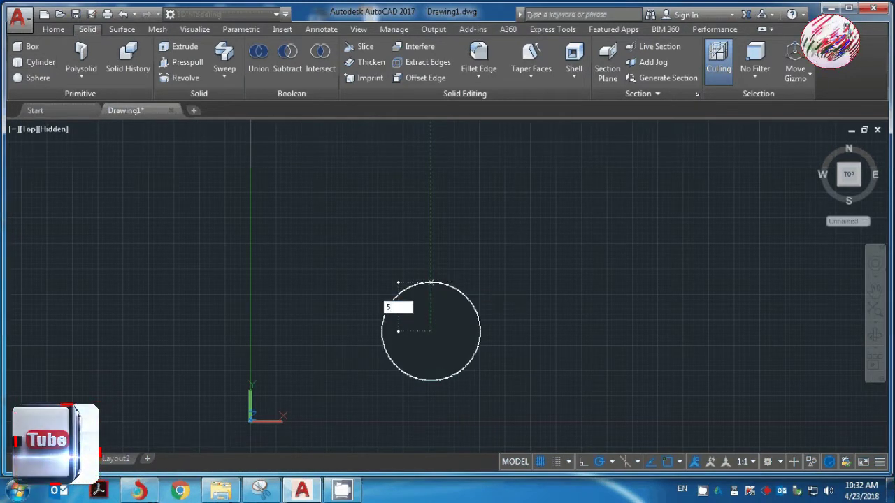
{"action": "key", "text": "Return"}
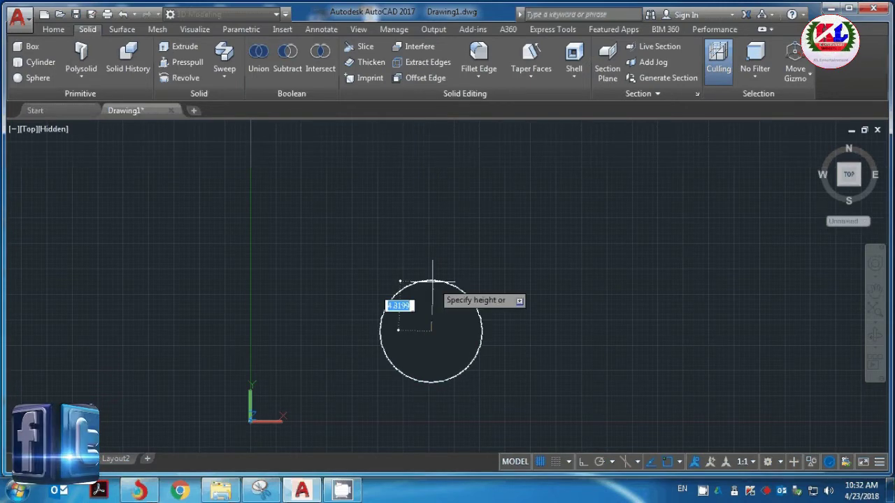
{"action": "type", "text": "10"}
{"action": "key", "text": "Return"}
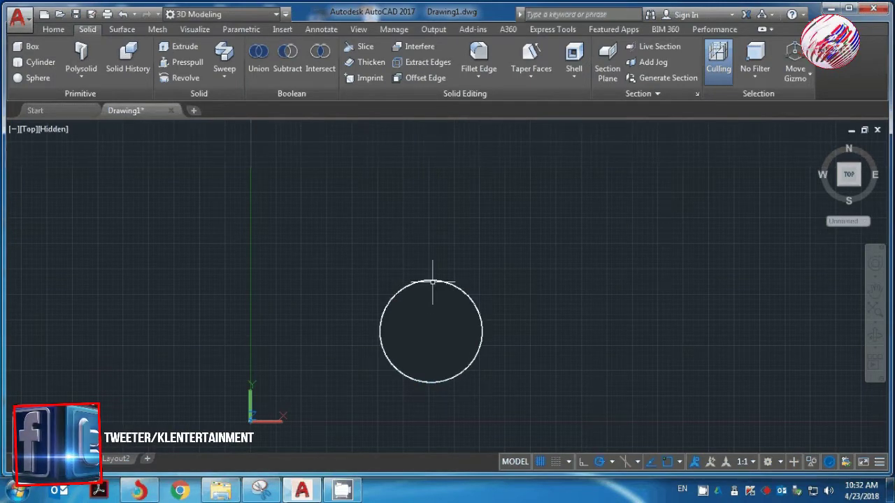
{"action": "mouse_move", "coordinate": [849, 174]}
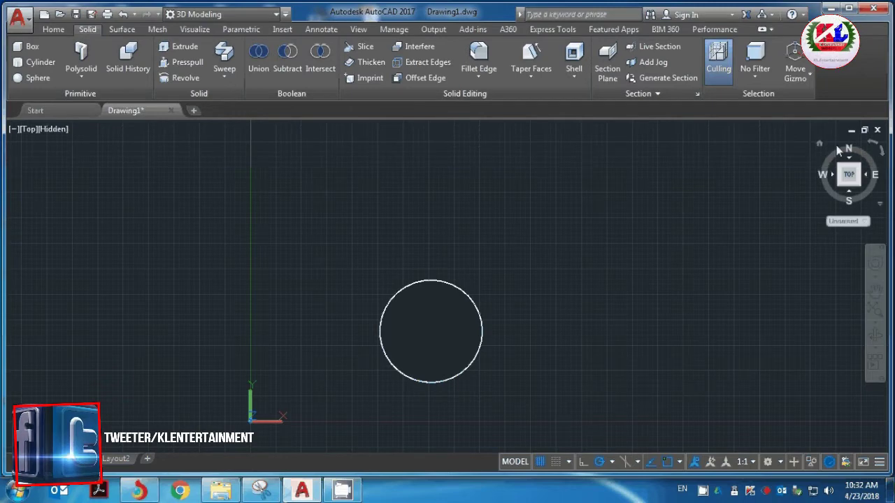
- Show the home isometric view in Parallel projection with the 2D Wireframe visual style
{"action": "left_click", "coordinate": [824, 143]}
{"action": "right_click", "coordinate": [822, 144]}
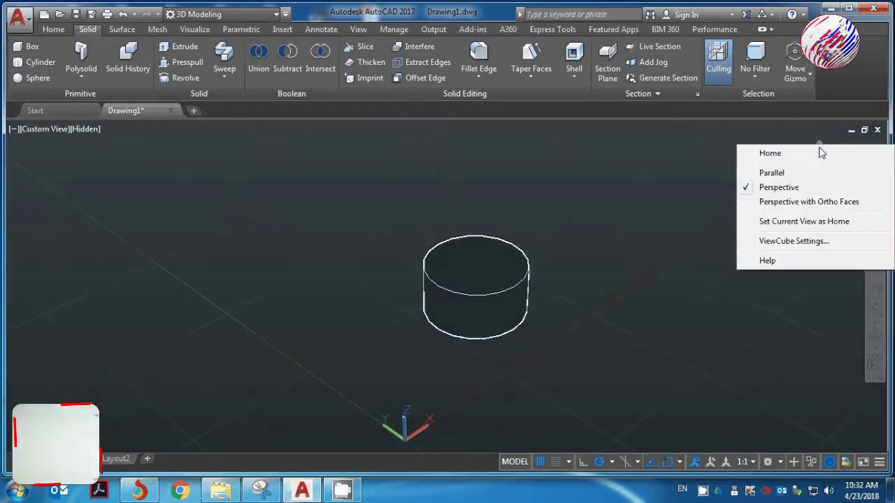
{"action": "left_click", "coordinate": [772, 173]}
{"action": "scroll", "coordinate": [550, 338], "scroll_direction": "up", "scroll_amount": 3}
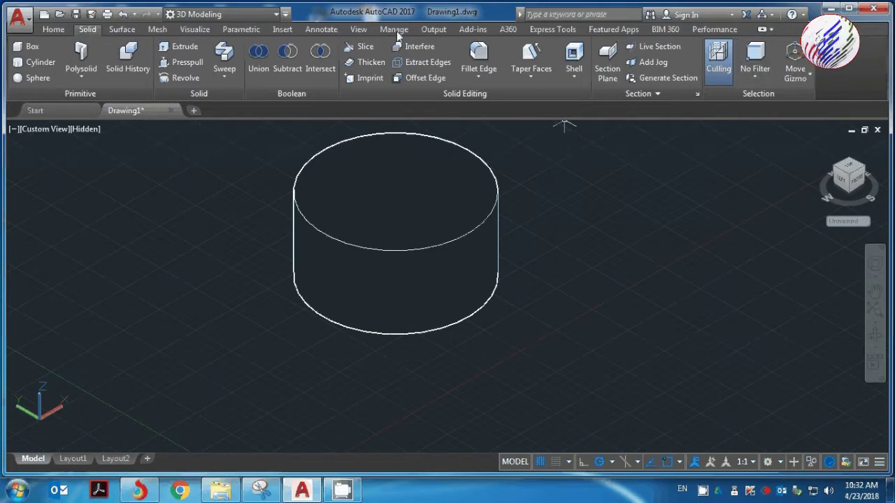
{"action": "left_click", "coordinate": [64, 26]}
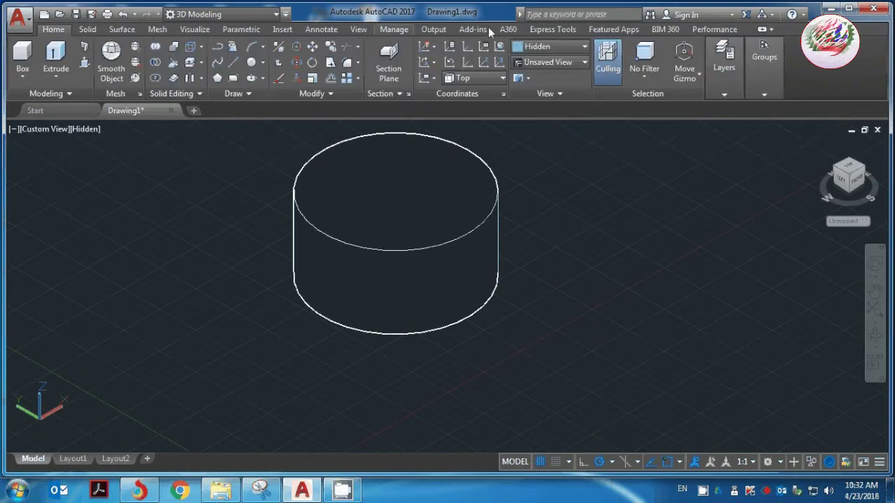
{"action": "left_click", "coordinate": [567, 44]}
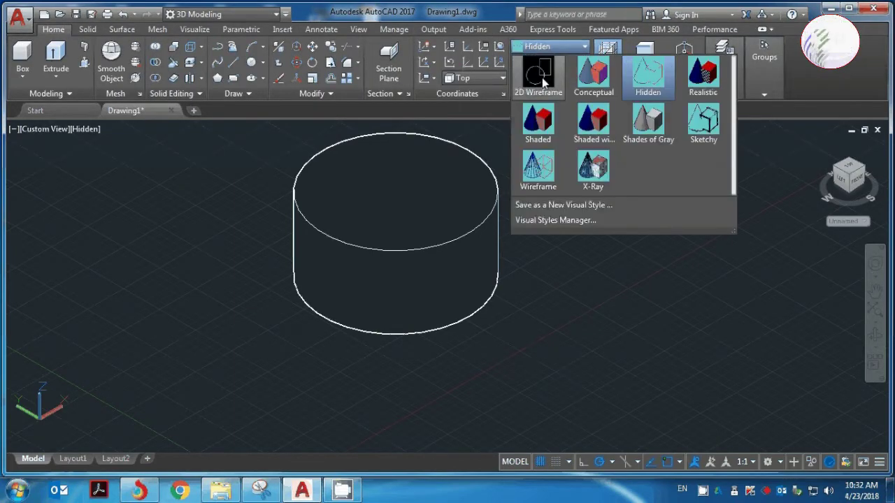
{"action": "left_click", "coordinate": [542, 78]}
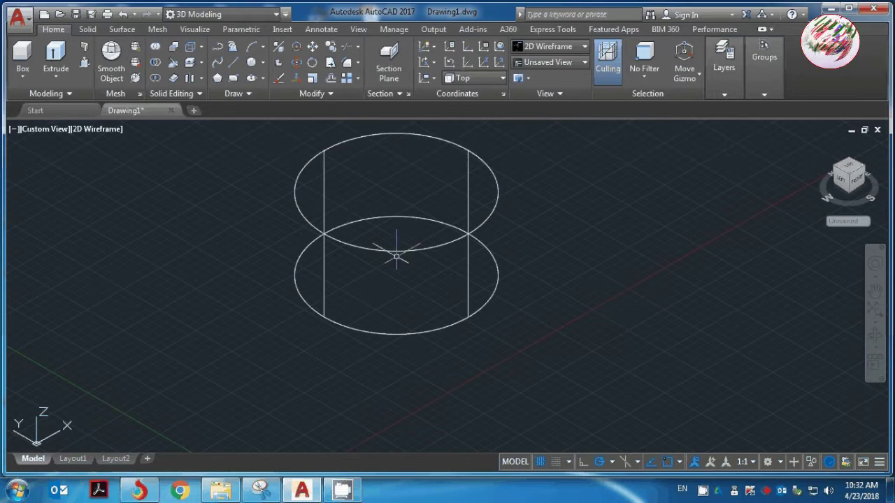
- Draw a helix at the cylinder's base centre with radii 5 and 5 and 0.16 turns
{"action": "type", "text": "h"}
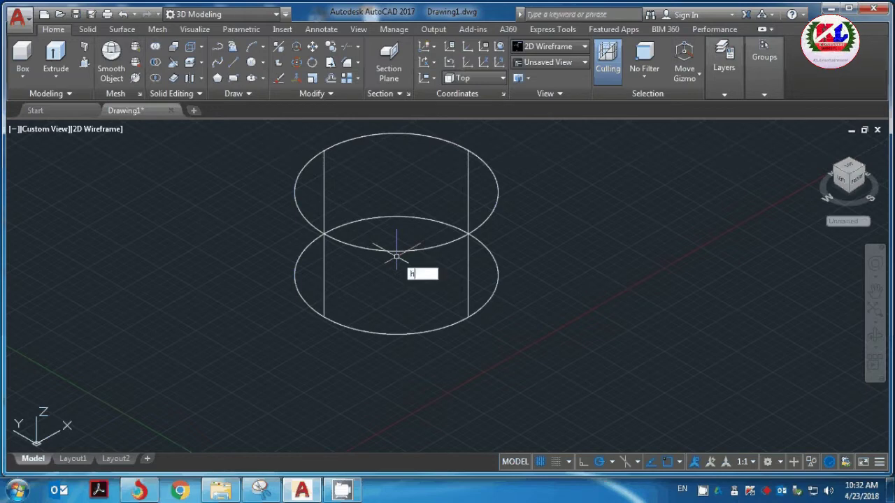
{"action": "type", "text": "el"}
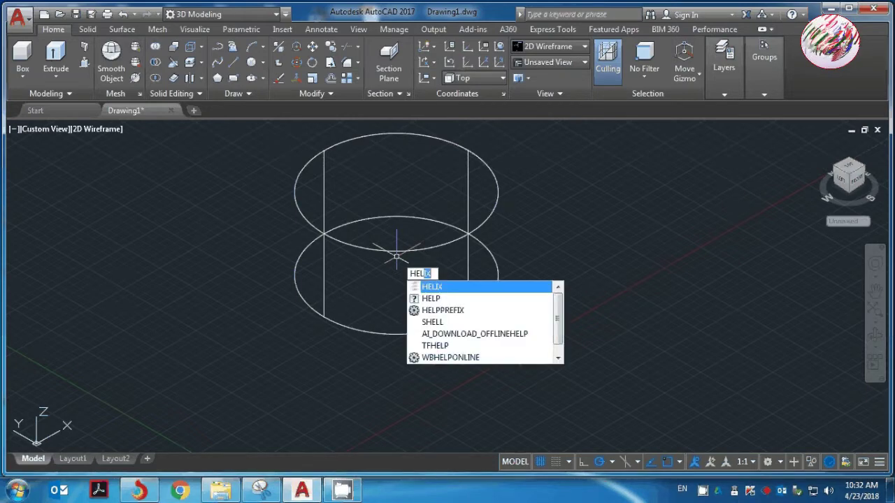
{"action": "key", "text": "Return"}
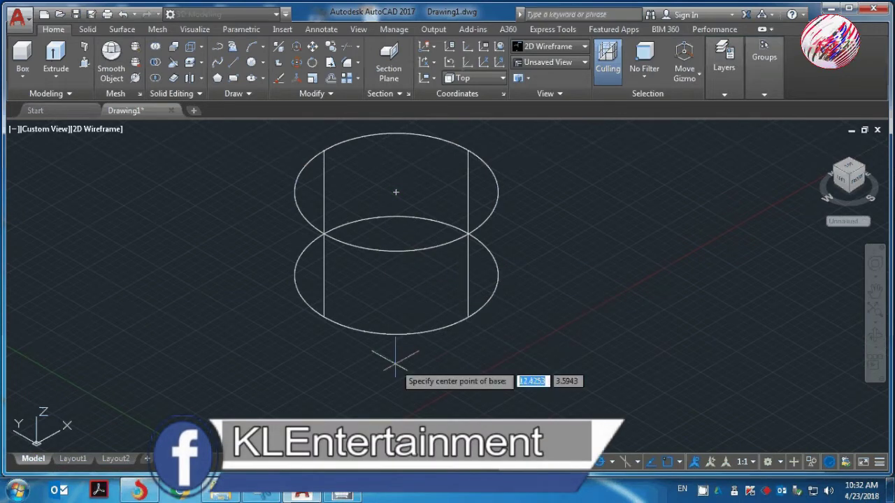
{"action": "left_click", "coordinate": [394, 282]}
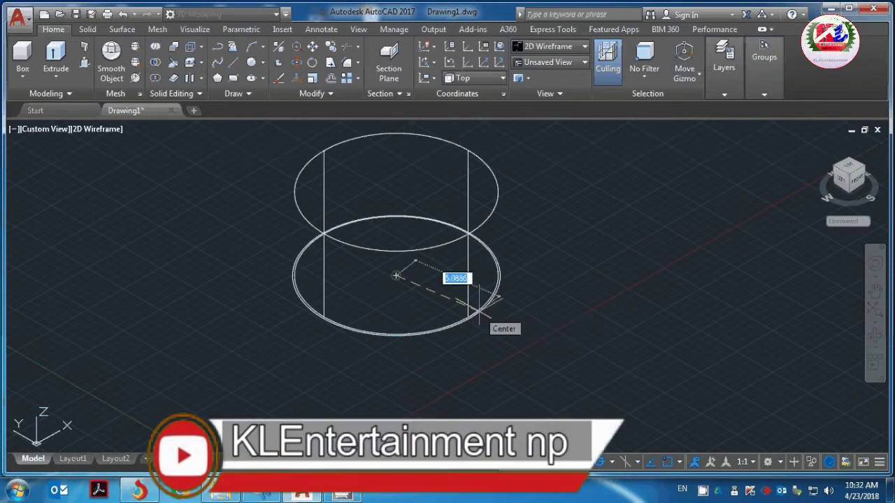
{"action": "type", "text": "5"}
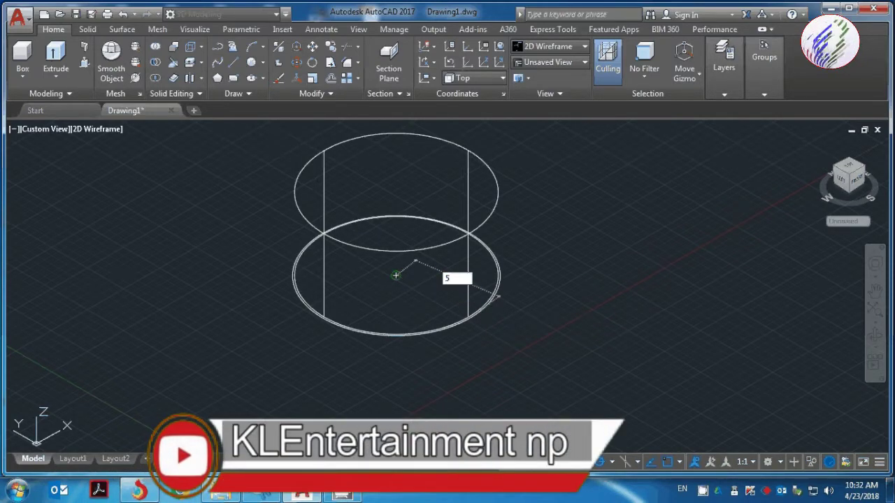
{"action": "key", "text": "Return"}
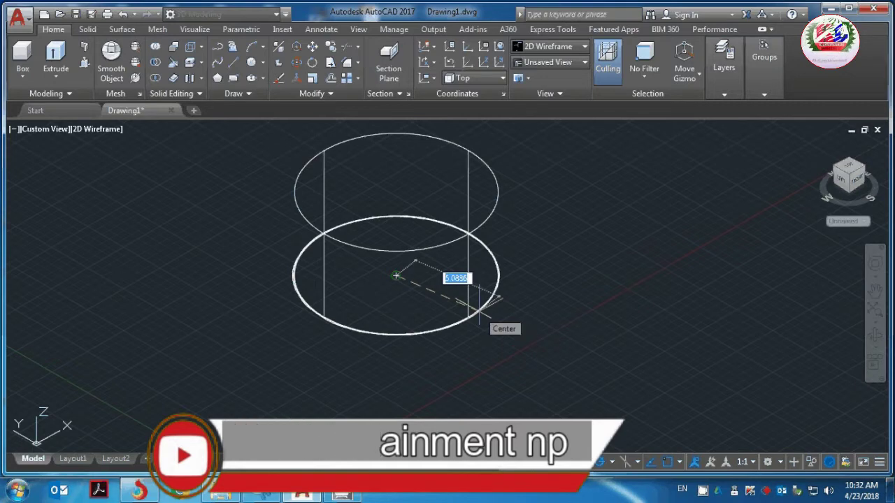
{"action": "type", "text": "5"}
{"action": "key", "text": "Return"}
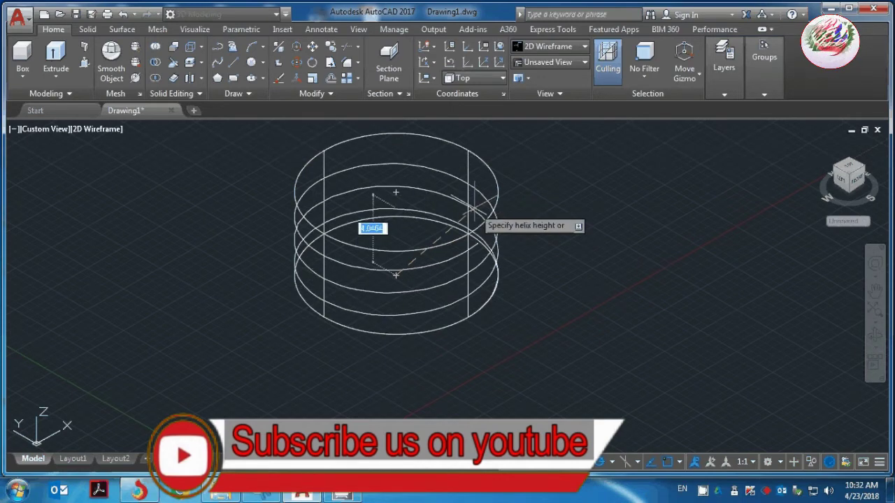
{"action": "type", "text": "t"}
{"action": "key", "text": "Return"}
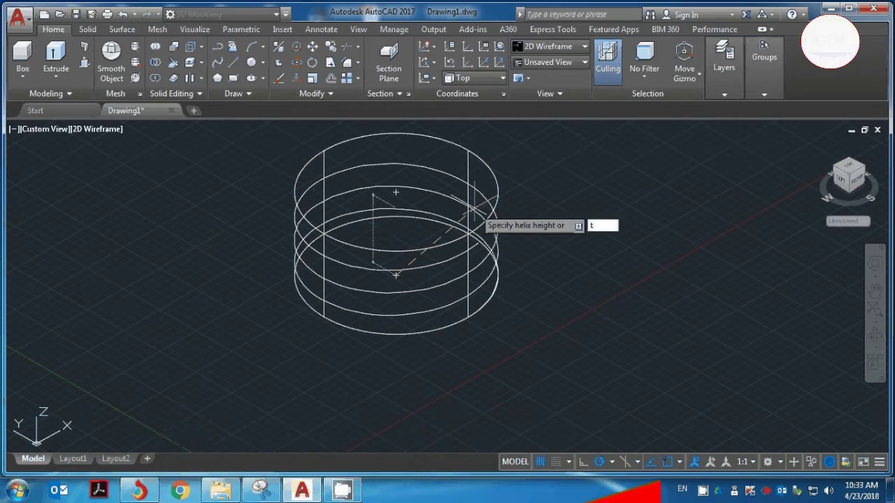
{"action": "type", "text": "0.1"}
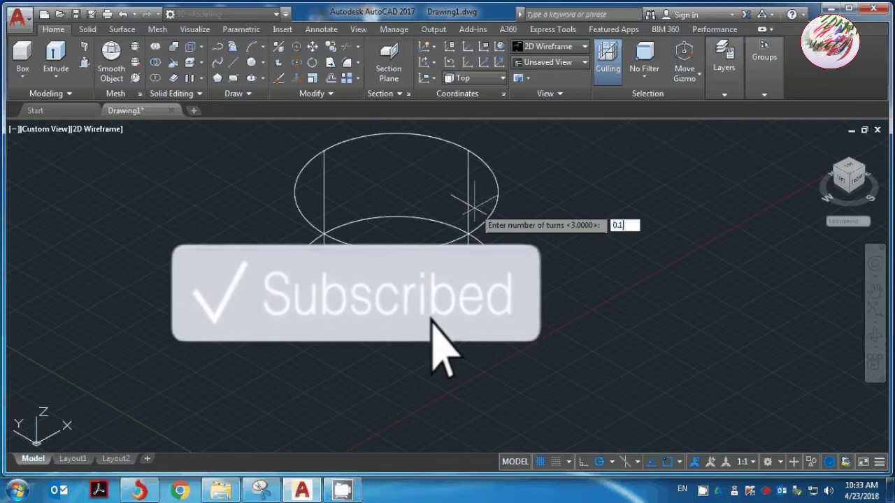
{"action": "type", "text": "6"}
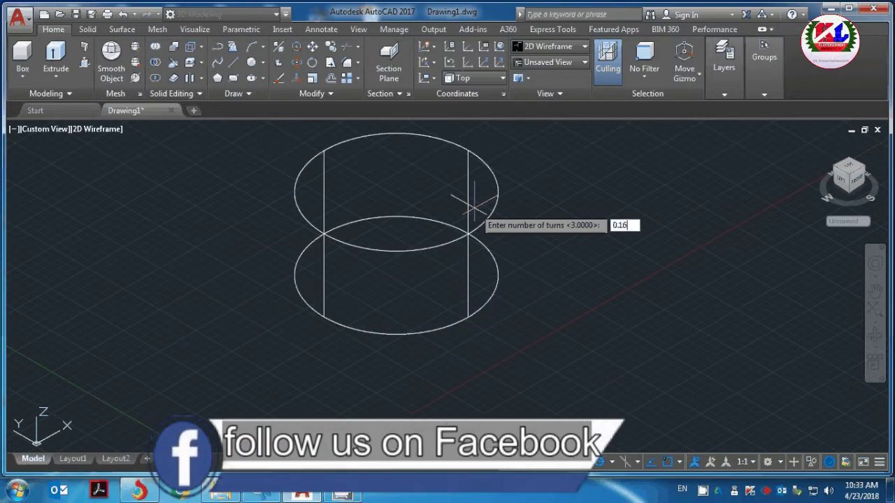
{"action": "key", "text": "Return"}
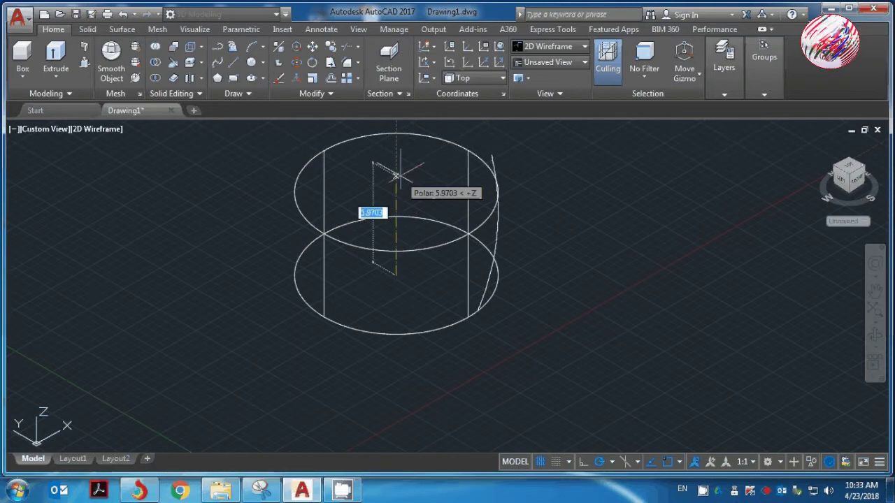
{"action": "key", "text": "Escape"}
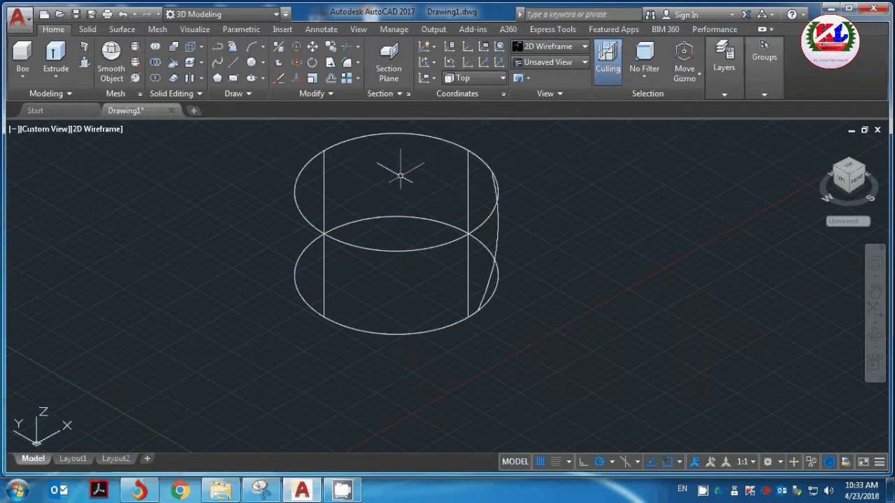
- Orbit and zoom to view the cylinder and helix from a new angle
{"action": "scroll", "coordinate": [537, 205], "scroll_direction": "up", "scroll_amount": 2}
{"action": "scroll", "coordinate": [537, 204], "scroll_direction": "down", "scroll_amount": 4}
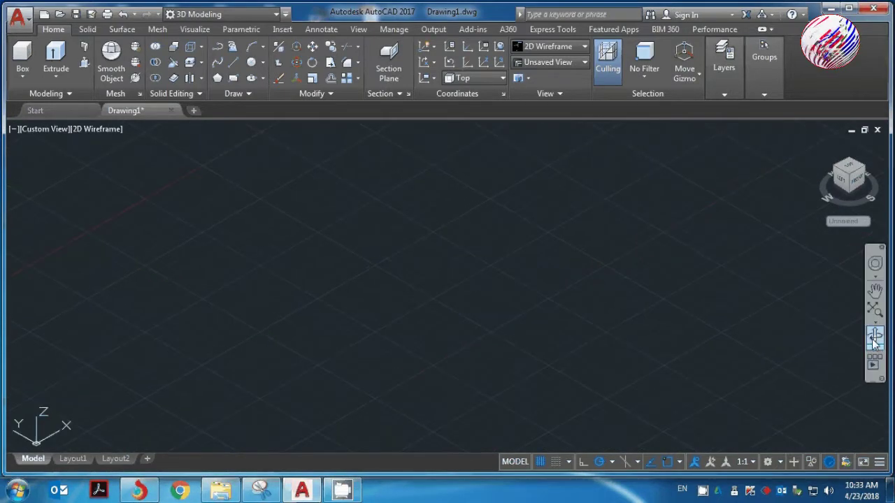
{"action": "scroll", "coordinate": [505, 219], "scroll_direction": "up", "scroll_amount": 2}
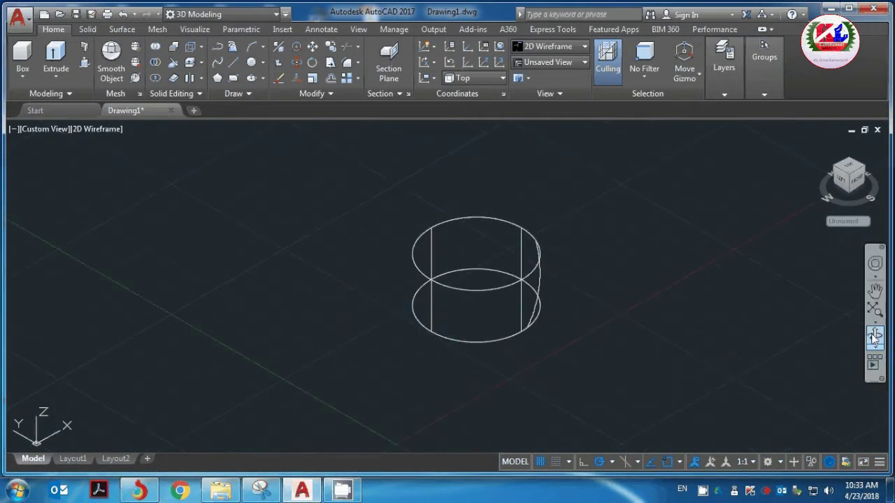
{"action": "left_click", "coordinate": [874, 337]}
{"action": "mouse_move", "coordinate": [699, 296]}
{"action": "left_mouse_down"}
{"action": "mouse_move", "coordinate": [549, 261]}
{"action": "mouse_move", "coordinate": [582, 303]}
{"action": "mouse_move", "coordinate": [681, 303]}
{"action": "mouse_move", "coordinate": [699, 293]}
{"action": "mouse_move", "coordinate": [669, 304]}
{"action": "left_mouse_up"}
{"action": "scroll", "coordinate": [593, 255], "scroll_direction": "up", "scroll_amount": 2}
{"action": "scroll", "coordinate": [593, 254], "scroll_direction": "up", "scroll_amount": 1}
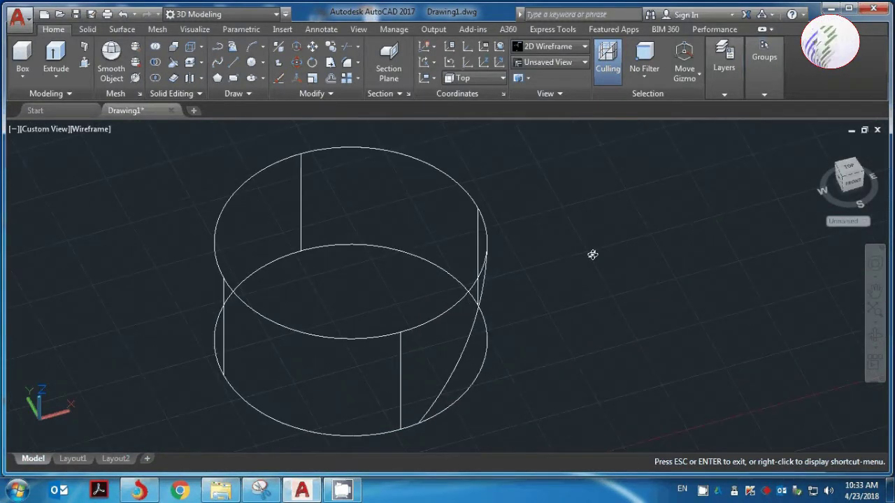
{"action": "key", "text": "Escape"}
- Draw a three-point arc from the cylinder's top edge out beside the cylinder
{"action": "type", "text": "a"}
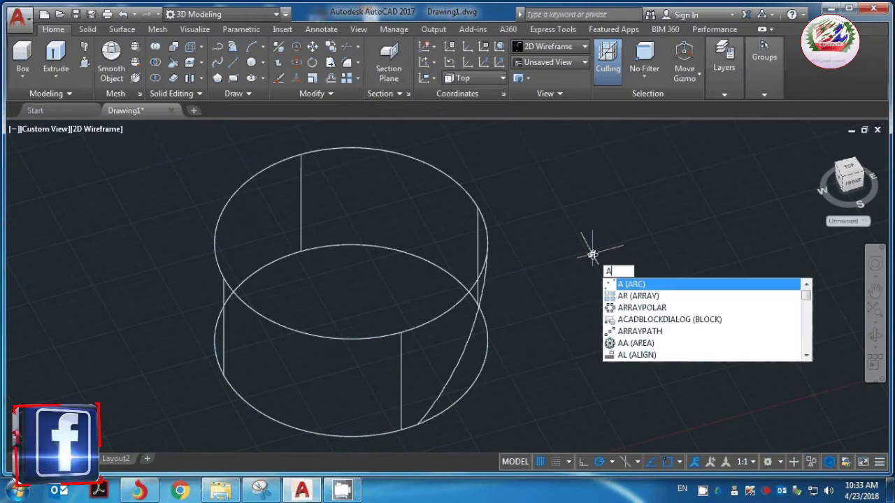
{"action": "key", "text": "Return"}
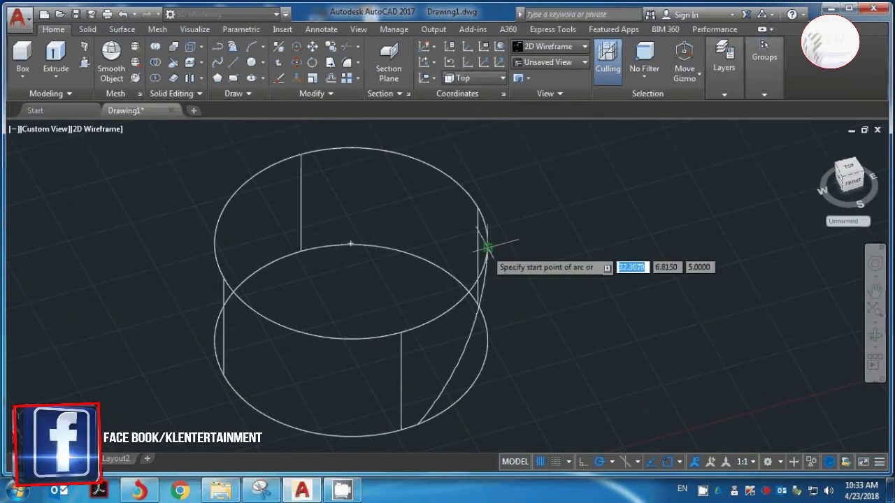
{"action": "left_click", "coordinate": [495, 263]}
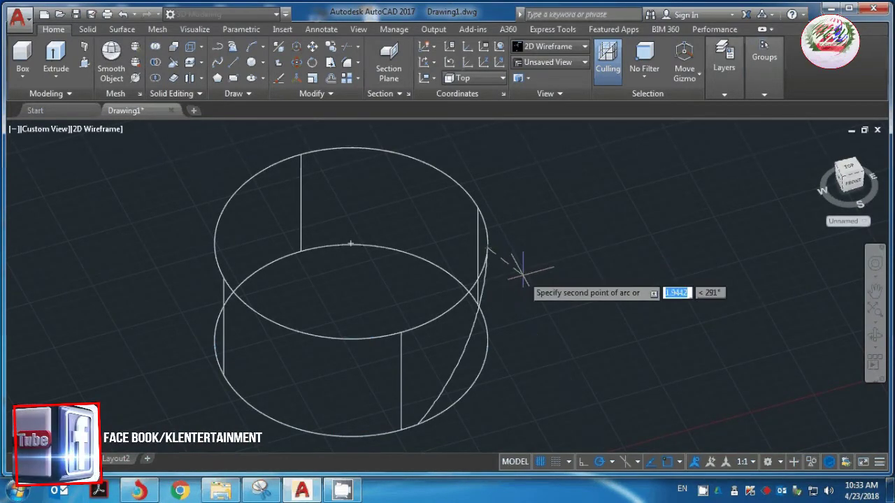
{"action": "left_click", "coordinate": [518, 272]}
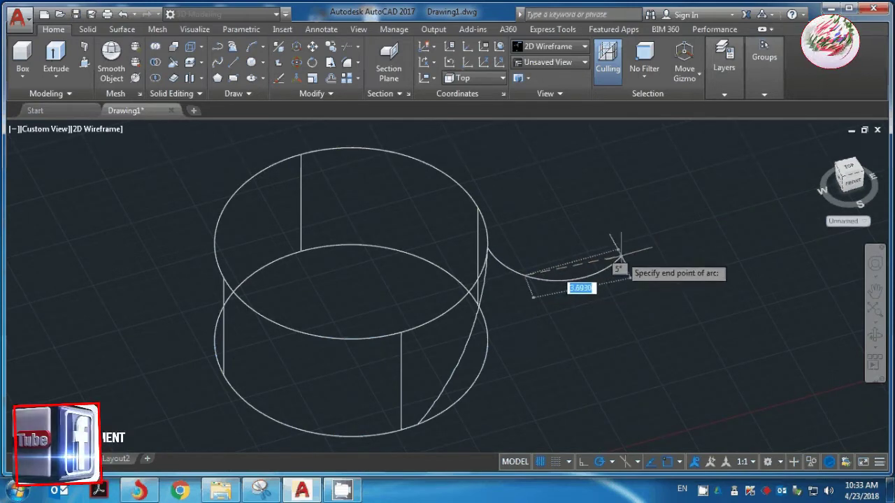
{"action": "left_click", "coordinate": [622, 257]}
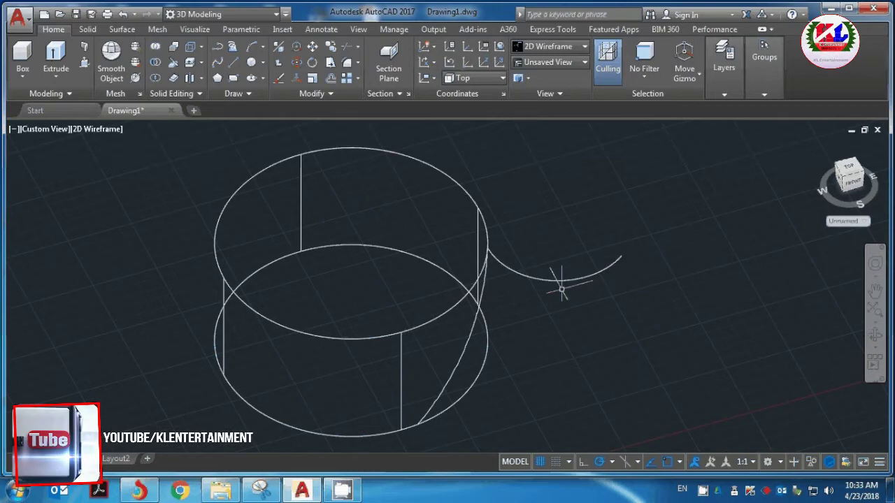
- Copy the arc down onto the cylinder's bottom edge
{"action": "type", "text": "cp"}
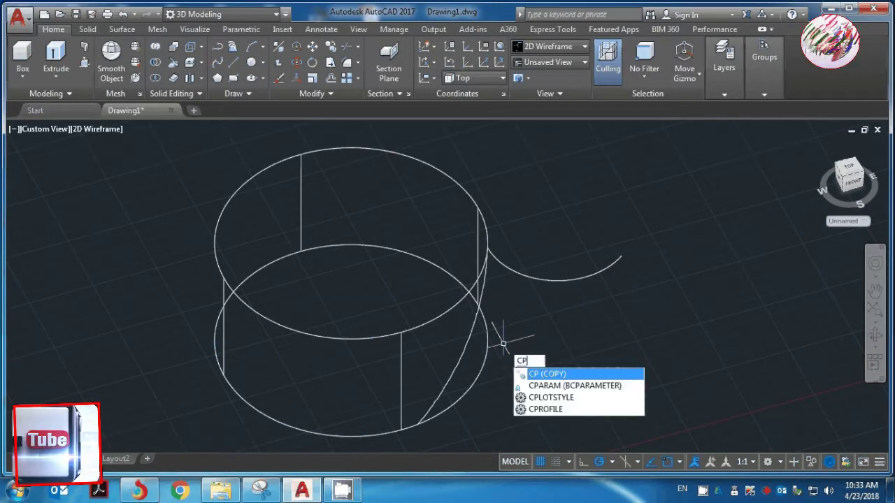
{"action": "key", "text": "Return"}
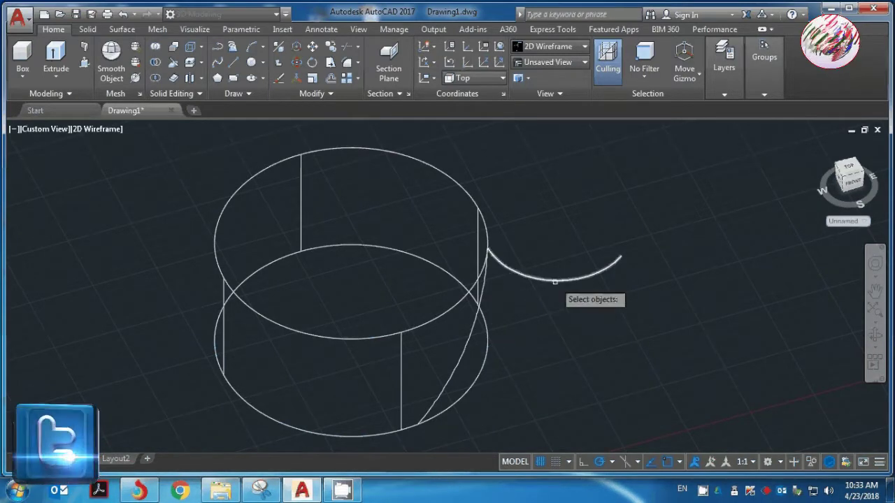
{"action": "left_click", "coordinate": [555, 281]}
{"action": "key", "text": "Return"}
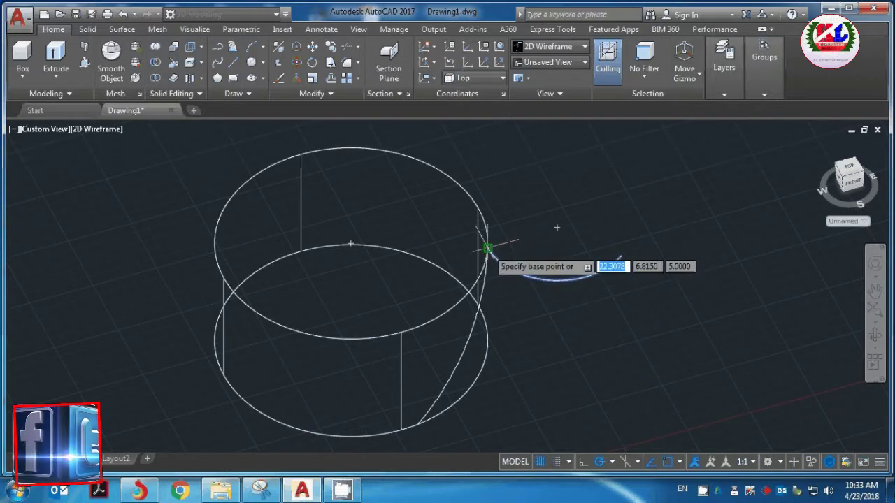
{"action": "left_click", "coordinate": [488, 248]}
{"action": "left_click", "coordinate": [420, 420]}
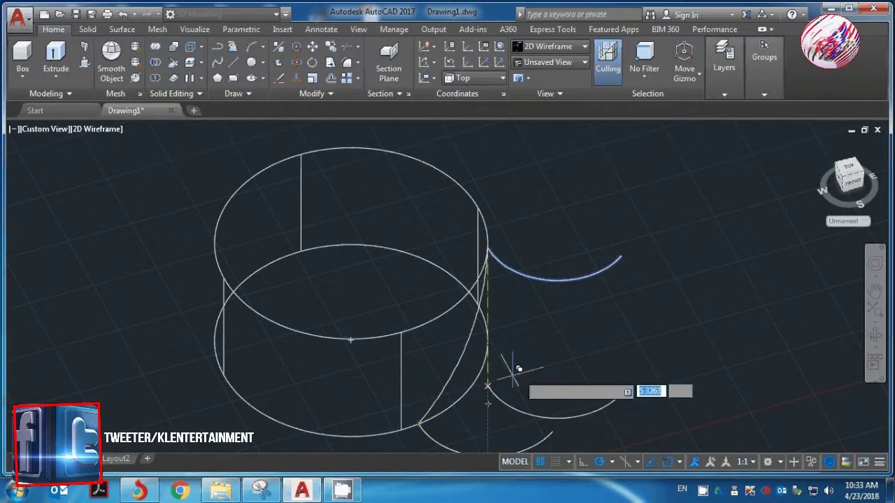
{"action": "key", "text": "Return"}
{"action": "scroll", "coordinate": [560, 385], "scroll_direction": "down", "scroll_amount": 5}
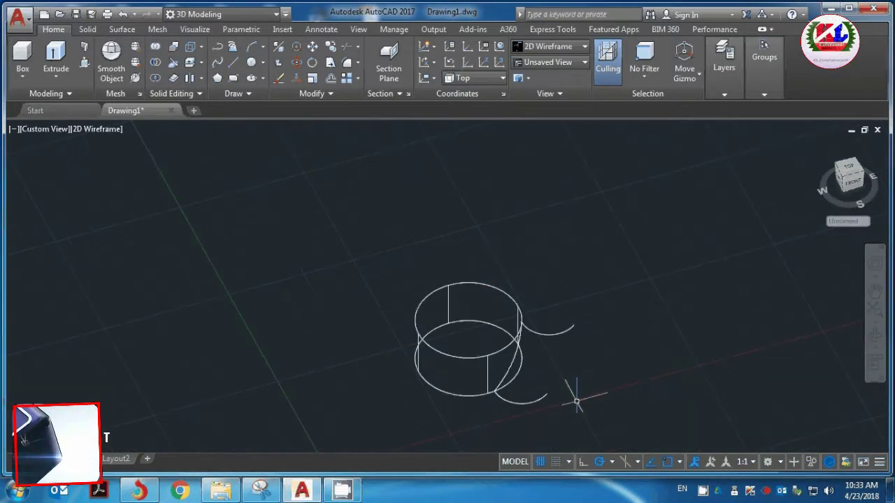
{"action": "scroll", "coordinate": [573, 377], "scroll_direction": "up", "scroll_amount": 6}
{"action": "scroll", "coordinate": [573, 364], "scroll_direction": "down", "scroll_amount": 2}
{"action": "scroll", "coordinate": [574, 363], "scroll_direction": "down", "scroll_amount": 2}
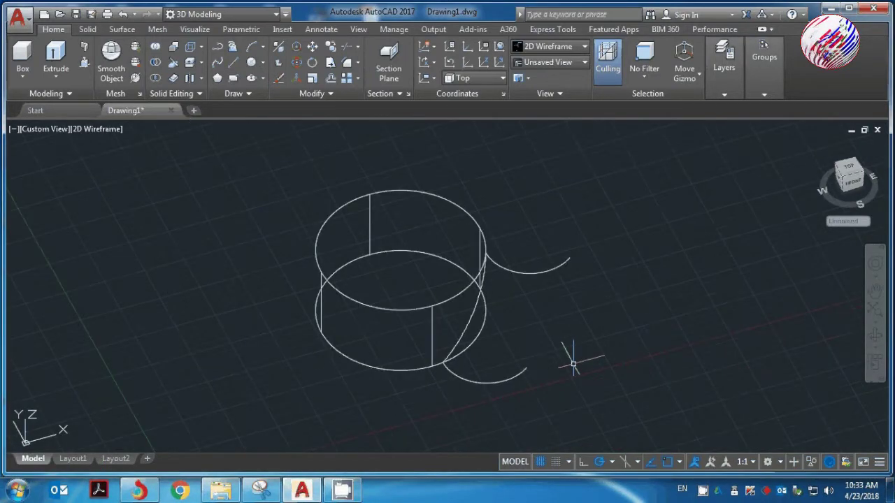
- Draw a line joining the upper arc's outer end to the lower arc's outer end
{"action": "key", "text": "l"}
{"action": "key", "text": "Return"}
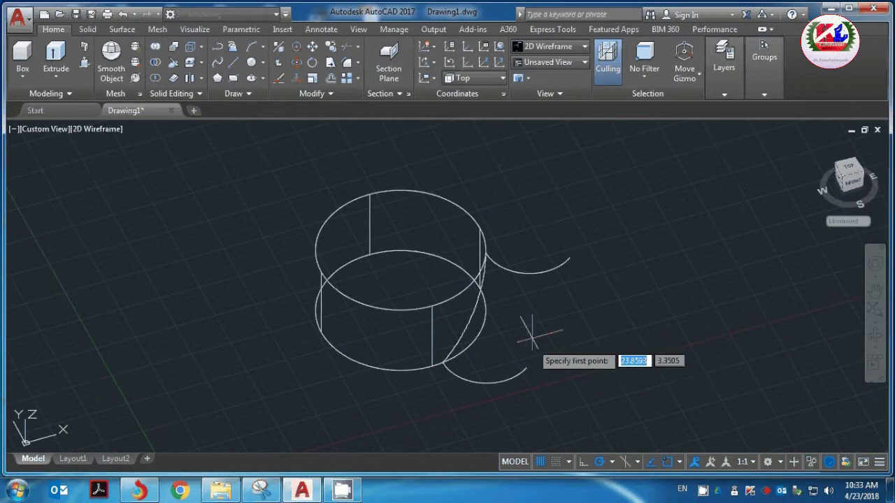
{"action": "left_click", "coordinate": [569, 259]}
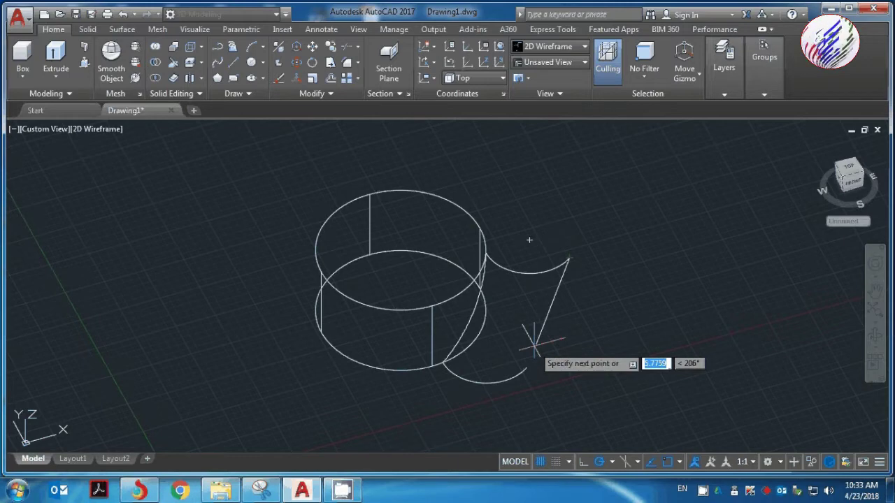
{"action": "left_click", "coordinate": [526, 367]}
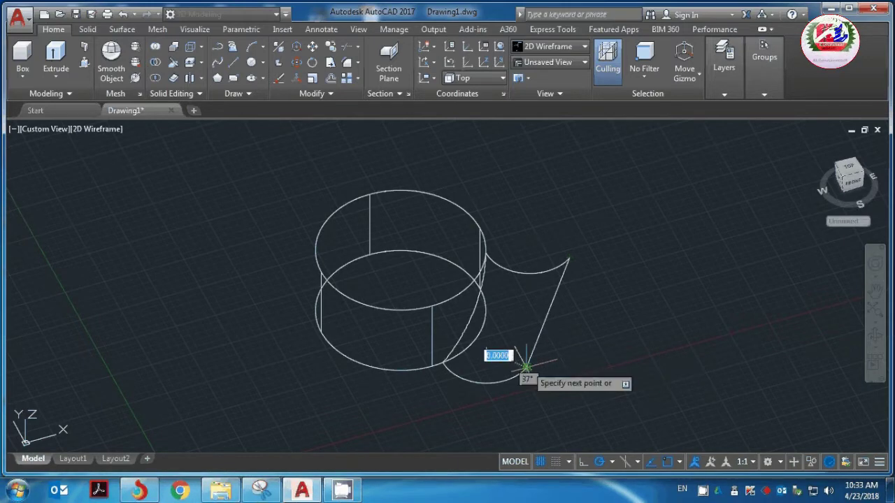
{"action": "key", "text": "Return"}
{"action": "scroll", "coordinate": [495, 302], "scroll_direction": "up", "scroll_amount": 2}
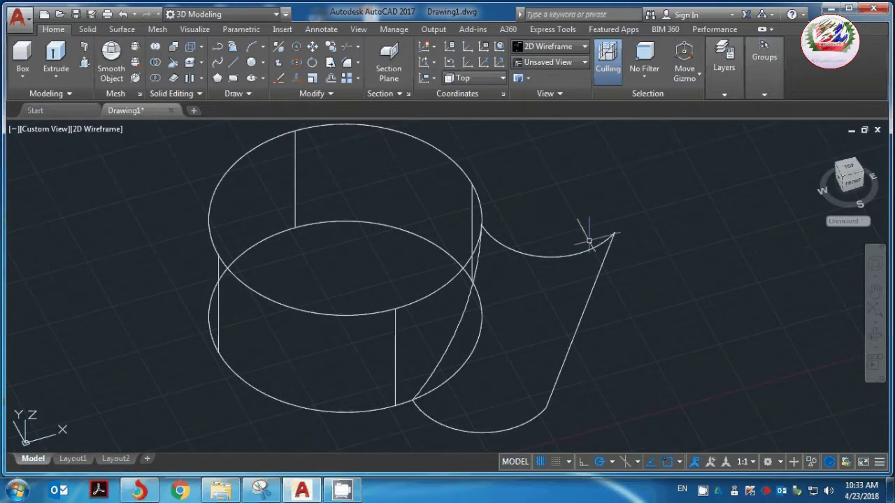
{"action": "scroll", "coordinate": [564, 259], "scroll_direction": "down", "scroll_amount": 2}
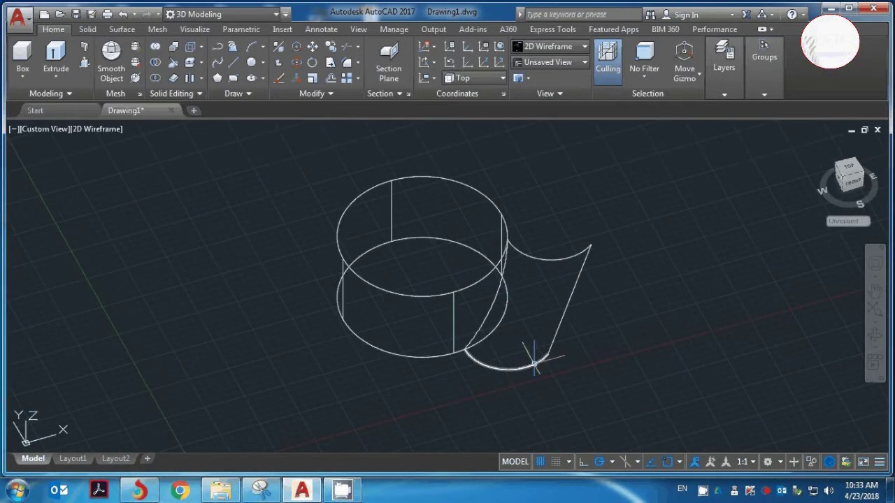
{"action": "scroll", "coordinate": [534, 363], "scroll_direction": "up", "scroll_amount": 2}
{"action": "scroll", "coordinate": [530, 273], "scroll_direction": "down", "scroll_amount": 2}
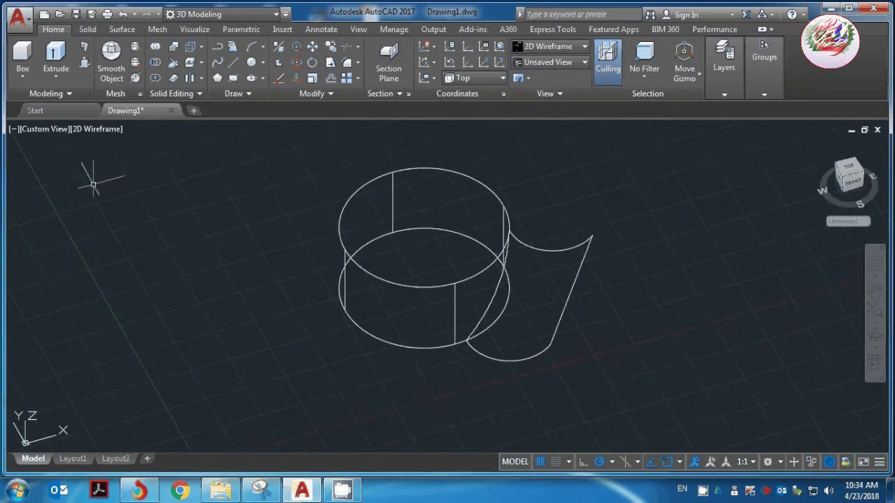
- Build a Network surface from the two arcs and side edges, then orbit to inspect it
{"action": "left_click", "coordinate": [88, 29]}
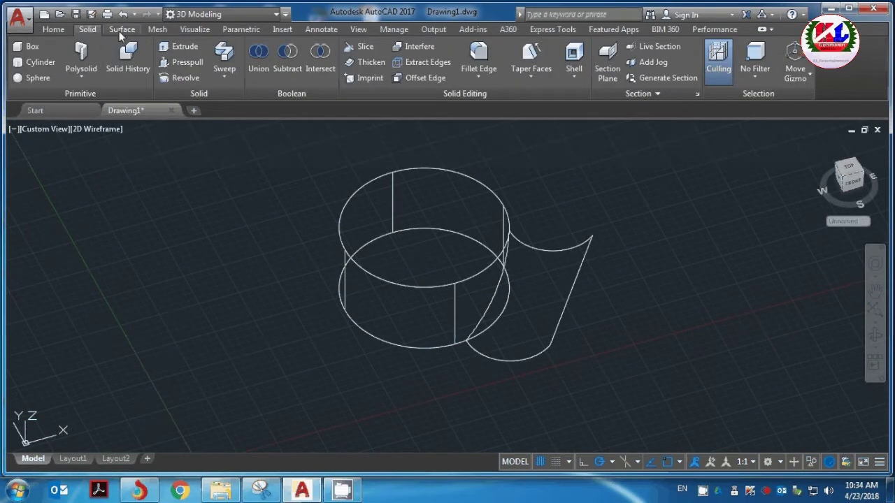
{"action": "left_click", "coordinate": [120, 29]}
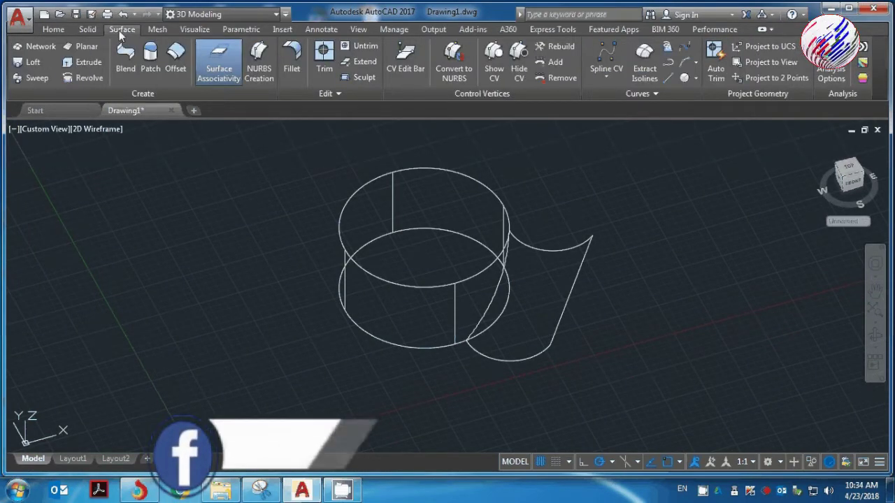
{"action": "left_click", "coordinate": [52, 48]}
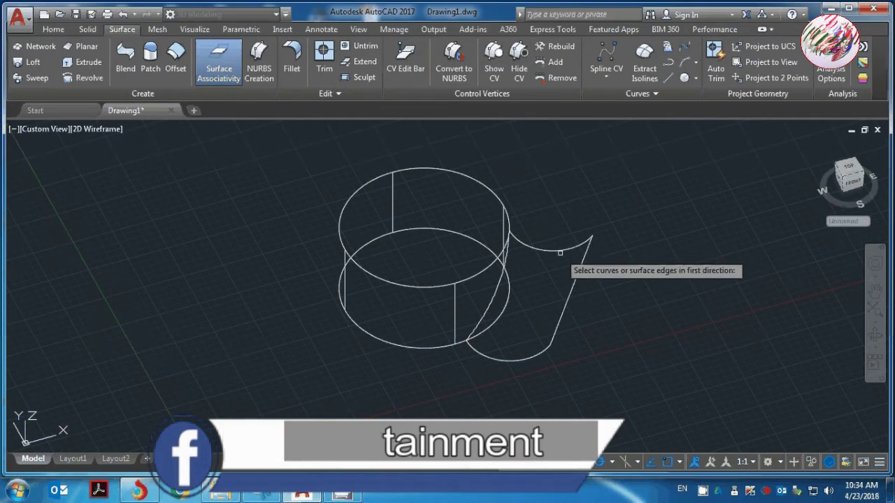
{"action": "left_click", "coordinate": [559, 250]}
{"action": "left_click", "coordinate": [472, 346]}
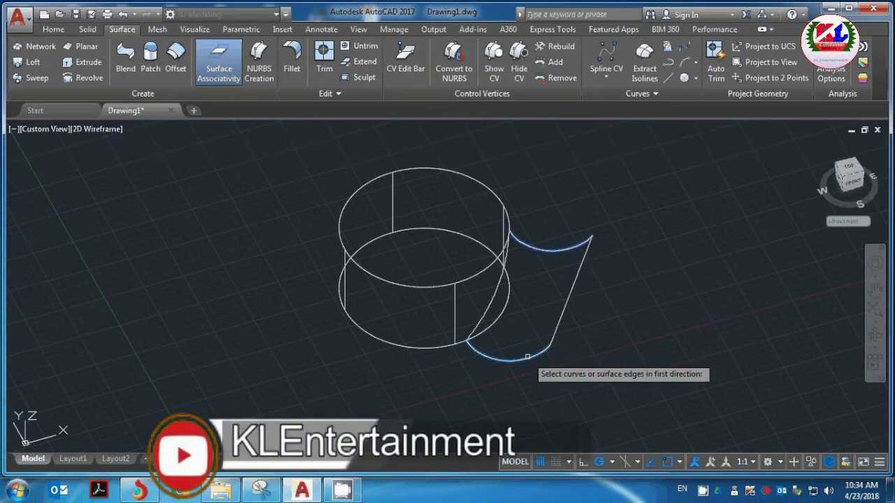
{"action": "key", "text": "Return"}
{"action": "left_click", "coordinate": [572, 301]}
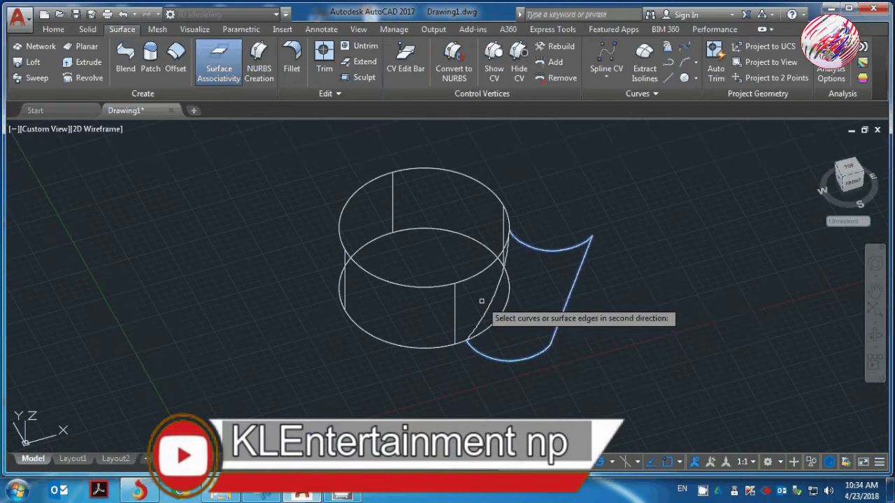
{"action": "key", "text": "Return"}
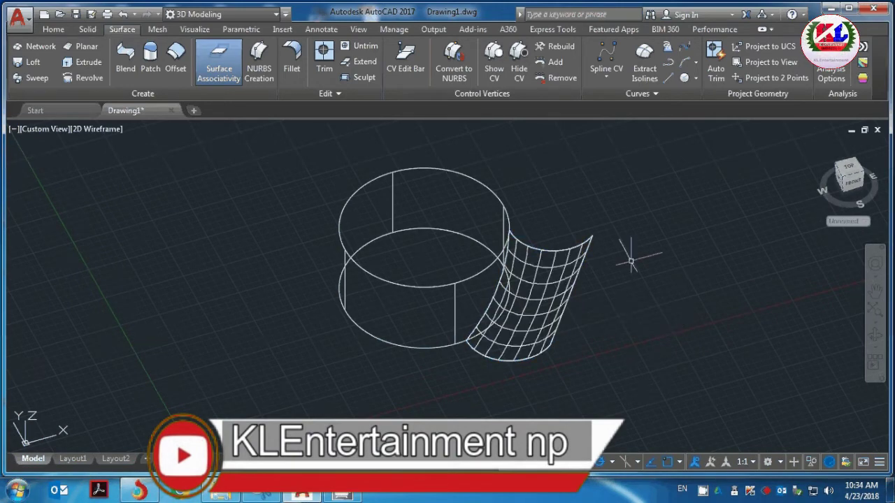
{"action": "scroll", "coordinate": [630, 261], "scroll_direction": "up", "scroll_amount": 3}
{"action": "scroll", "coordinate": [541, 252], "scroll_direction": "down", "scroll_amount": 3}
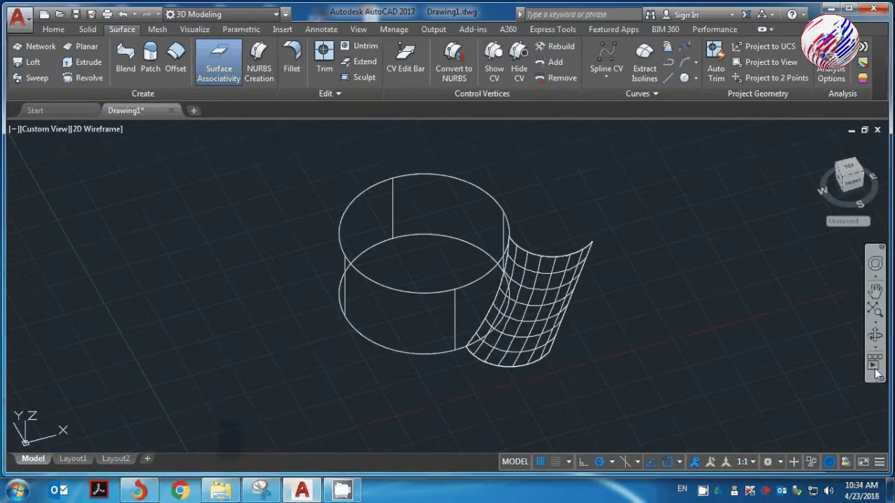
{"action": "scroll", "coordinate": [541, 252], "scroll_direction": "up", "scroll_amount": 1}
{"action": "left_click", "coordinate": [874, 336]}
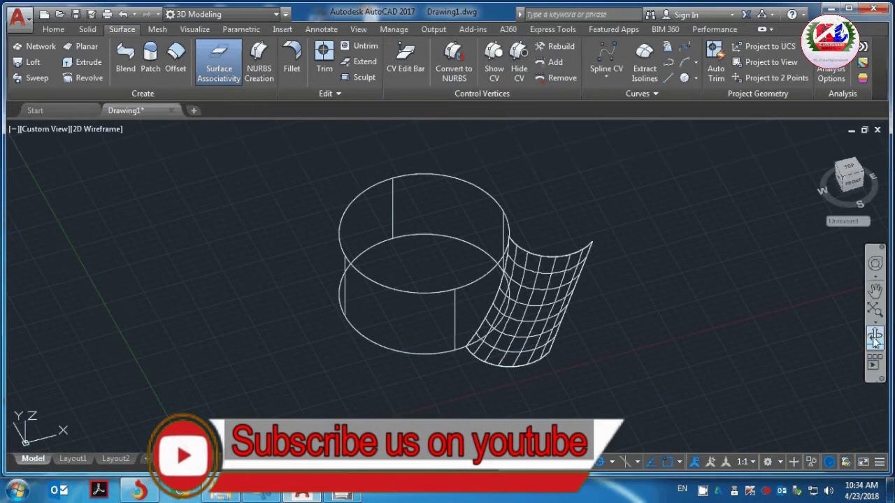
{"action": "mouse_move", "coordinate": [657, 210]}
{"action": "left_mouse_down"}
{"action": "mouse_move", "coordinate": [650, 243]}
{"action": "mouse_move", "coordinate": [731, 336]}
{"action": "mouse_move", "coordinate": [690, 360]}
{"action": "mouse_move", "coordinate": [641, 346]}
{"action": "mouse_move", "coordinate": [619, 300]}
{"action": "left_mouse_up"}
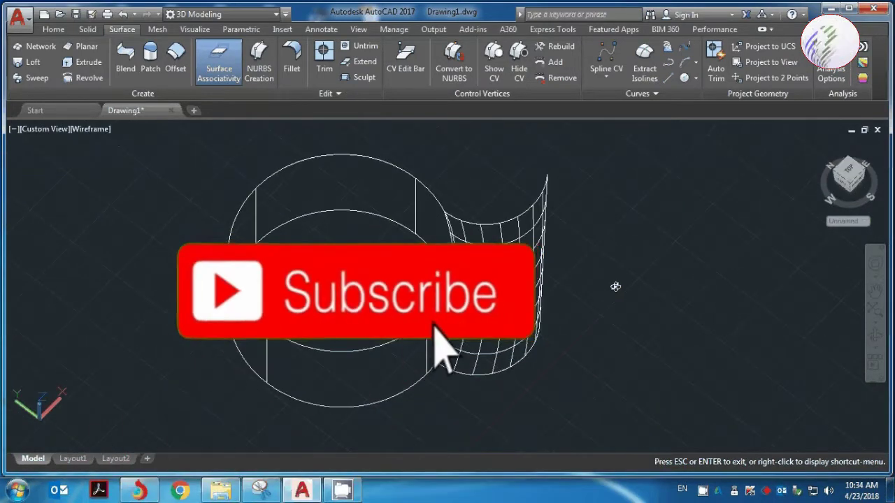
{"action": "key", "text": "Escape"}
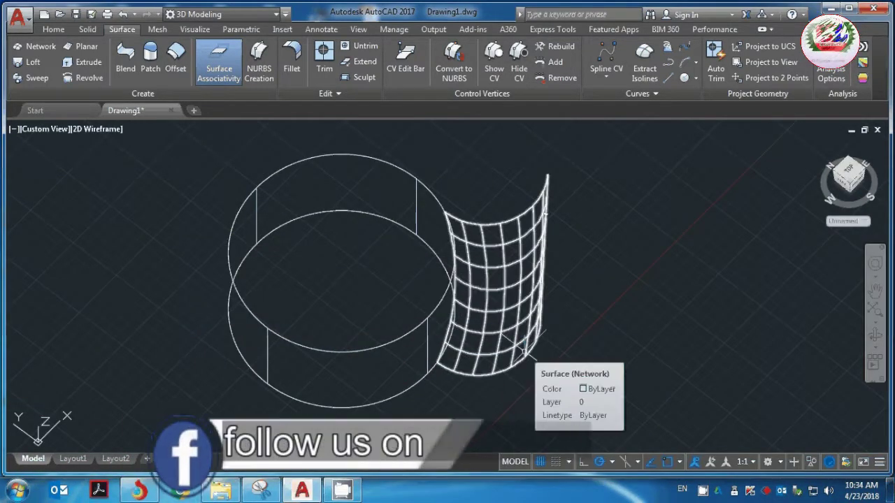
{"action": "type", "text": "thi"}
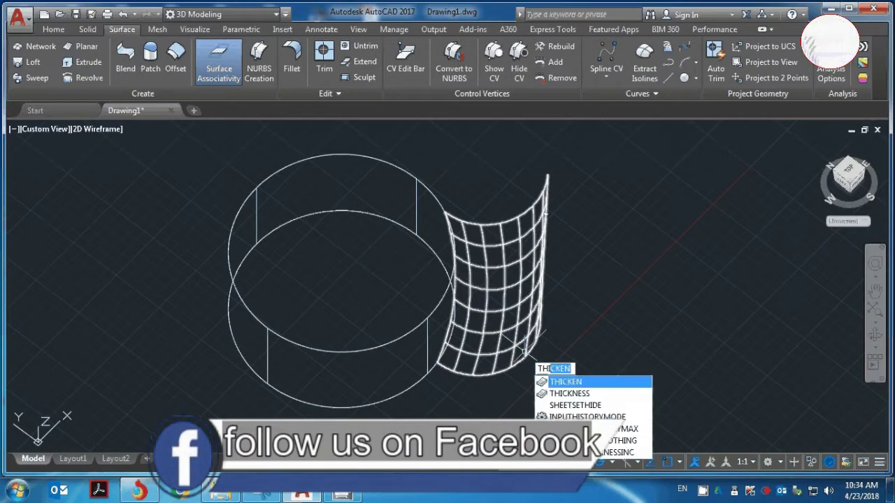
{"action": "key", "text": "Return"}
{"action": "left_click", "coordinate": [497, 271]}
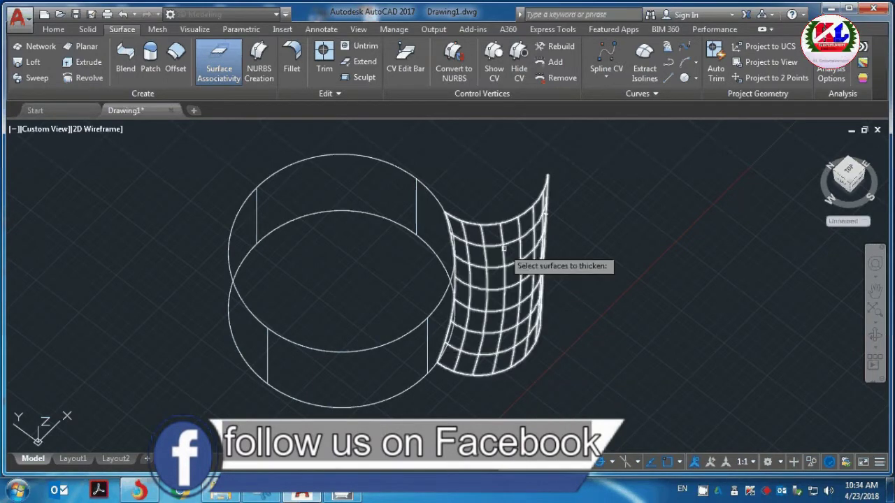
{"action": "key", "text": "Return"}
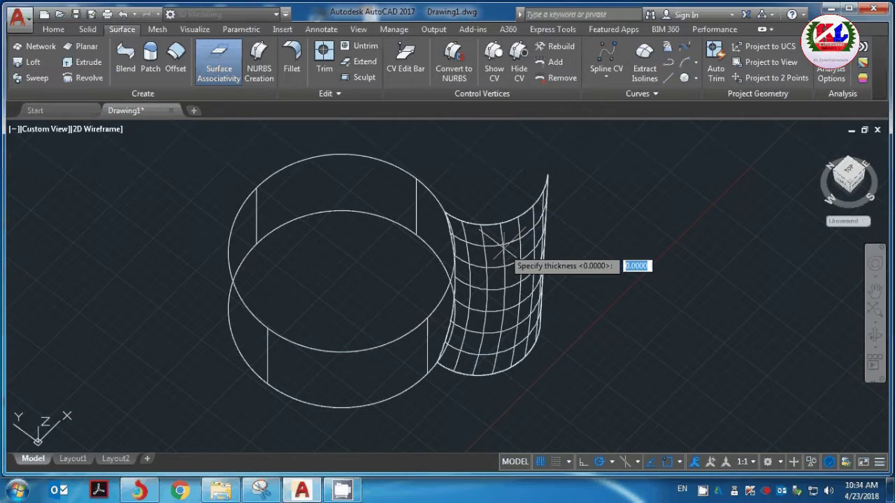
{"action": "type", "text": "0.1"}
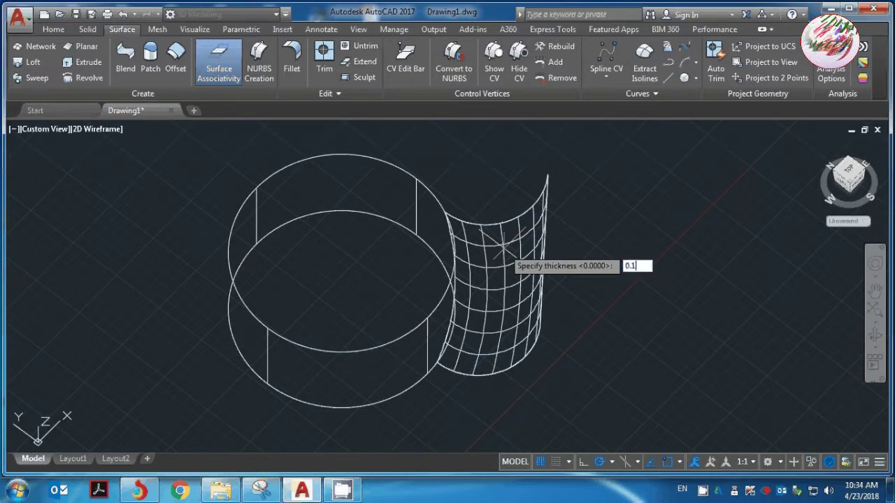
{"action": "key", "text": "Return"}
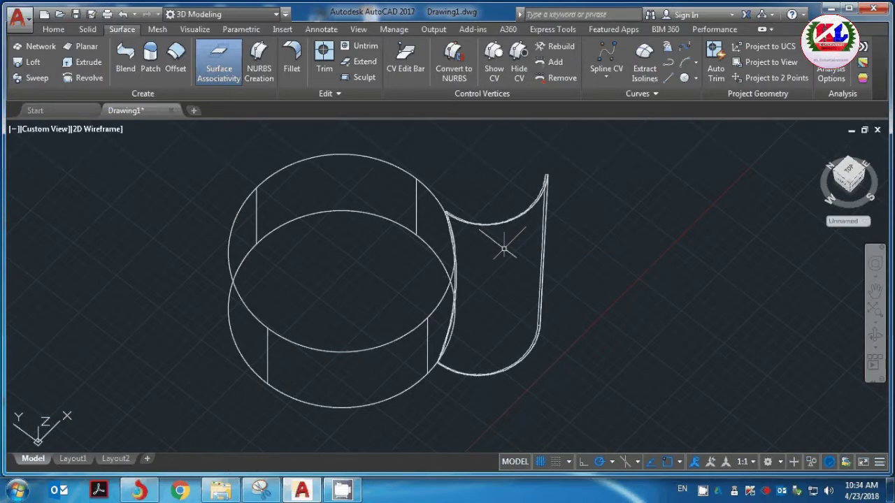
{"action": "scroll", "coordinate": [593, 203], "scroll_direction": "up", "scroll_amount": 5}
{"action": "scroll", "coordinate": [219, 300], "scroll_direction": "down", "scroll_amount": 3}
{"action": "scroll", "coordinate": [199, 256], "scroll_direction": "down", "scroll_amount": 2}
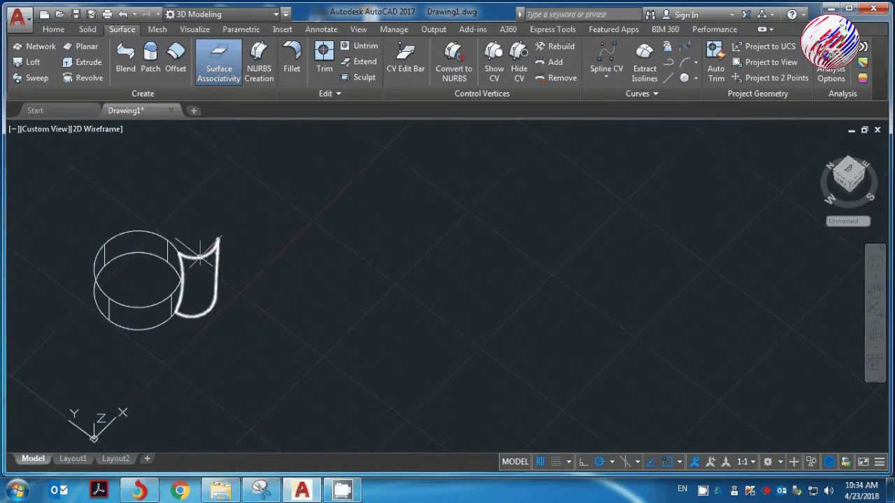
{"action": "scroll", "coordinate": [201, 250], "scroll_direction": "up", "scroll_amount": 5}
{"action": "scroll", "coordinate": [166, 249], "scroll_direction": "up", "scroll_amount": 1}
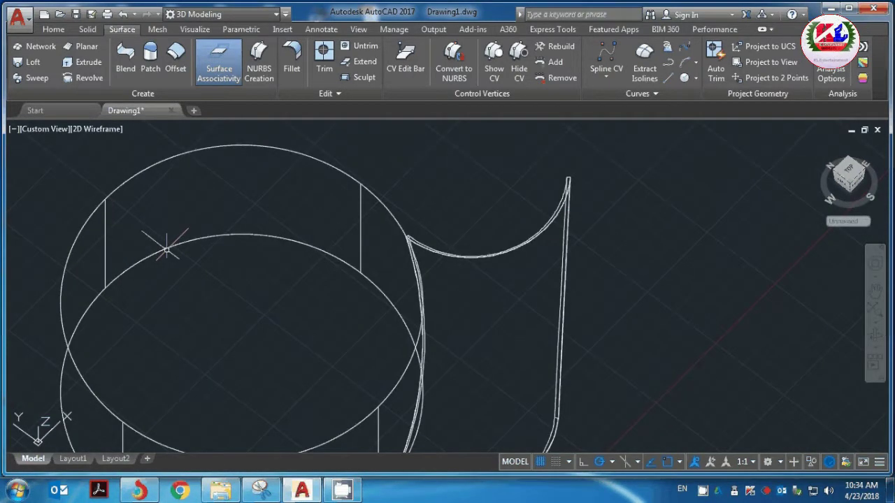
{"action": "middle_click_drag", "start_coordinate": [697, 273], "coordinate": [650, 272], "text": "shift"}
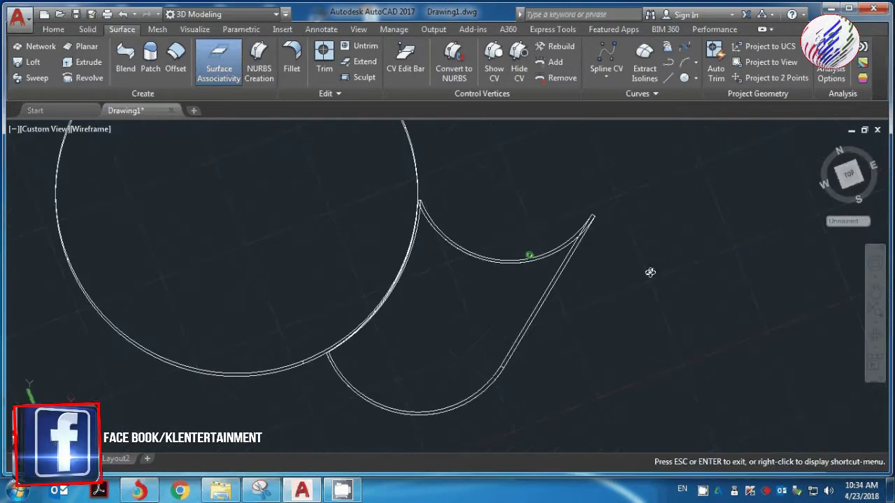
{"action": "mouse_move", "coordinate": [594, 270]}
{"action": "middle_mouse_down", "text": "shift"}
{"action": "mouse_move", "coordinate": [574, 212]}
{"action": "mouse_move", "coordinate": [595, 210]}
{"action": "mouse_move", "coordinate": [539, 208]}
{"action": "mouse_move", "coordinate": [496, 237]}
{"action": "middle_mouse_up", "text": "shift"}
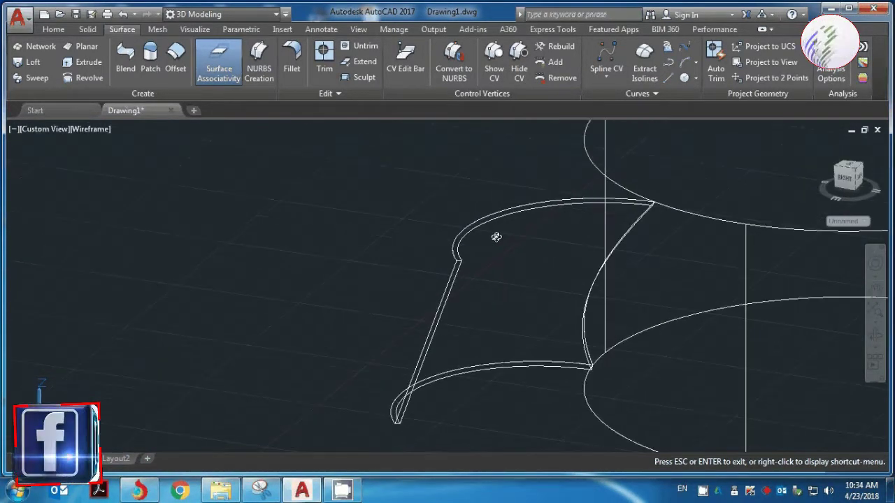
{"action": "scroll", "coordinate": [496, 237], "scroll_direction": "up", "scroll_amount": 2}
{"action": "scroll", "coordinate": [493, 238], "scroll_direction": "down", "scroll_amount": 1}
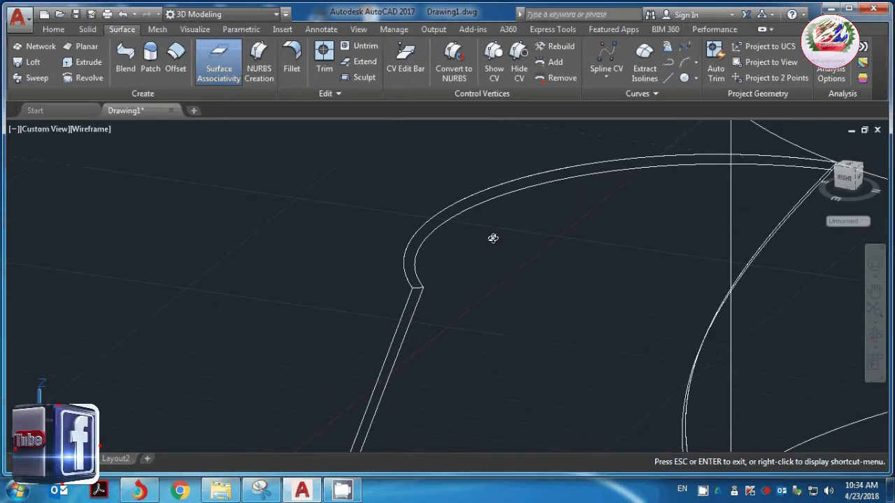
{"action": "scroll", "coordinate": [494, 235], "scroll_direction": "down", "scroll_amount": 1}
{"action": "scroll", "coordinate": [494, 238], "scroll_direction": "down", "scroll_amount": 2}
{"action": "scroll", "coordinate": [503, 244], "scroll_direction": "down", "scroll_amount": 1}
{"action": "scroll", "coordinate": [502, 243], "scroll_direction": "down", "scroll_amount": 1}
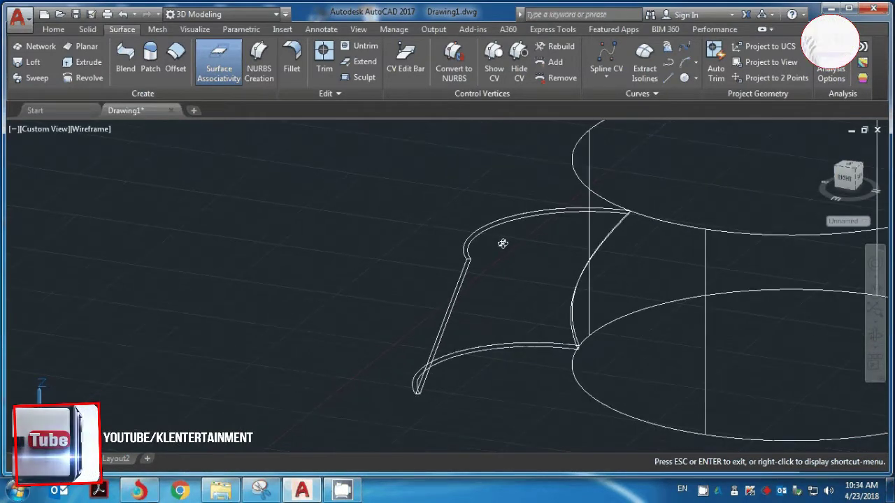
- Fillet the blade's bottom edge with a radius of 0.1
{"action": "key", "text": "Escape"}
{"action": "type", "text": "f"}
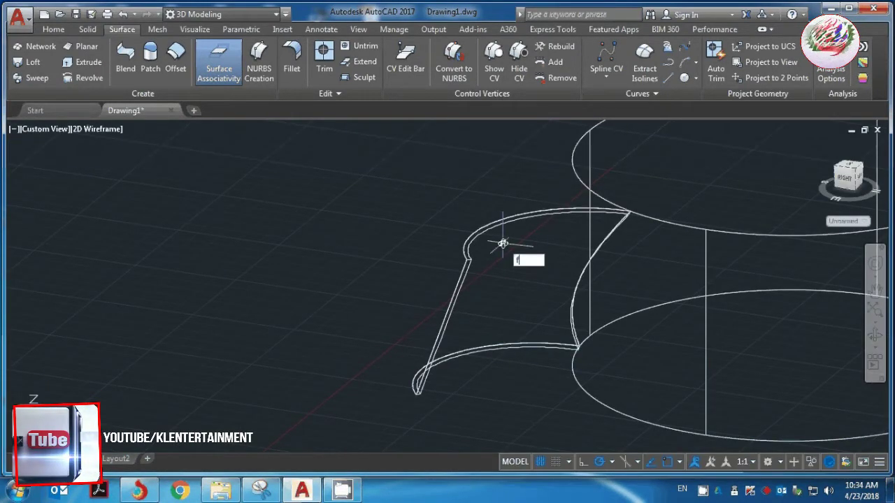
{"action": "key", "text": "Return"}
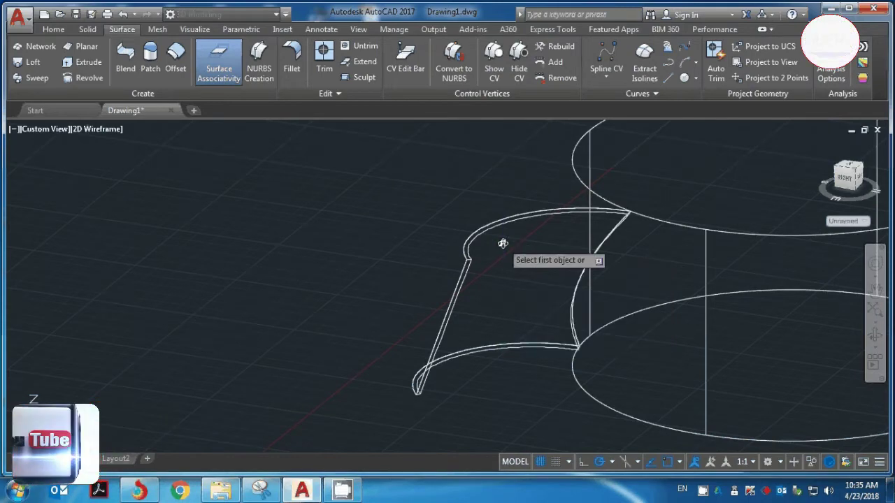
{"action": "type", "text": "r"}
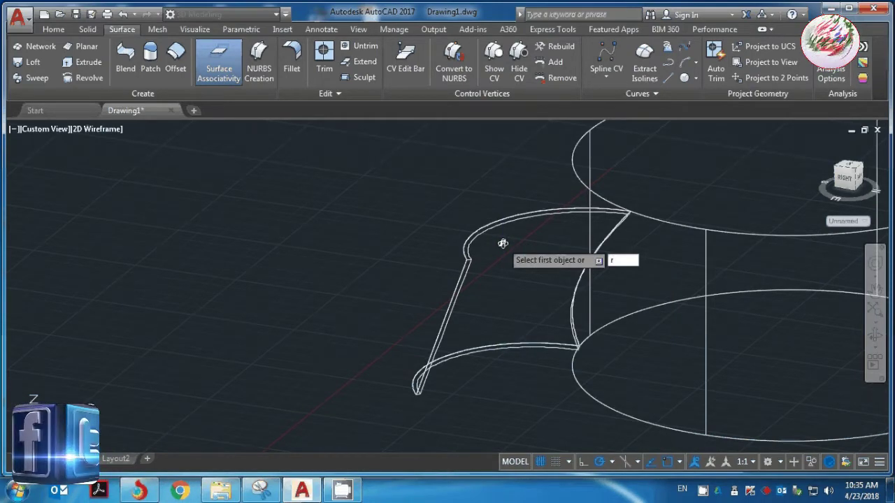
{"action": "key", "text": "Return"}
{"action": "type", "text": "0.1"}
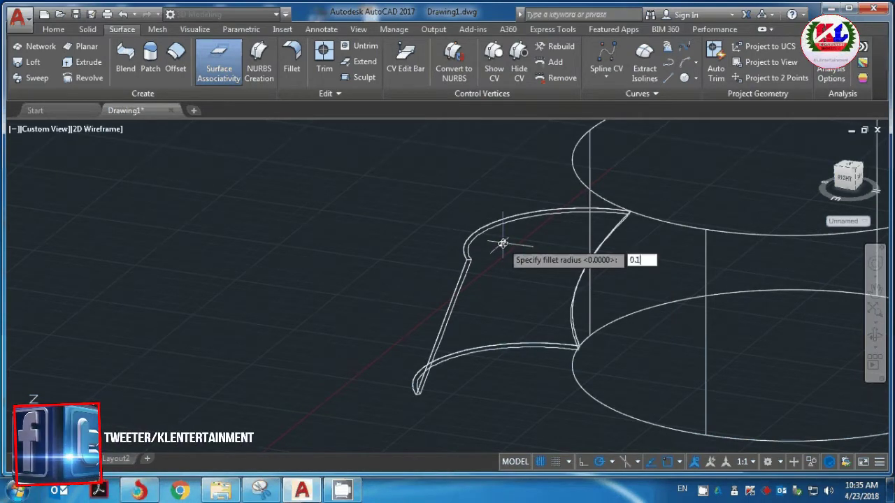
{"action": "key", "text": "Return"}
{"action": "scroll", "coordinate": [373, 282], "scroll_direction": "up", "scroll_amount": 3}
{"action": "scroll", "coordinate": [324, 420], "scroll_direction": "up", "scroll_amount": 3}
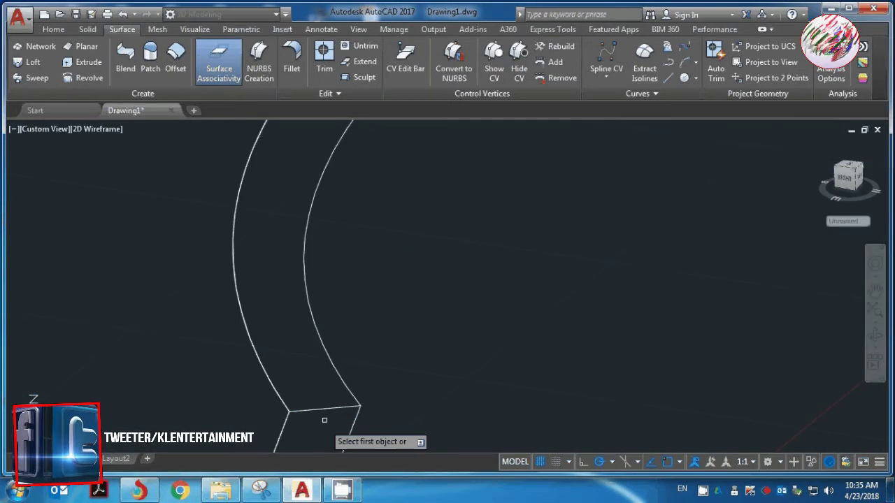
{"action": "type", "text": "r"}
{"action": "key", "text": "Return"}
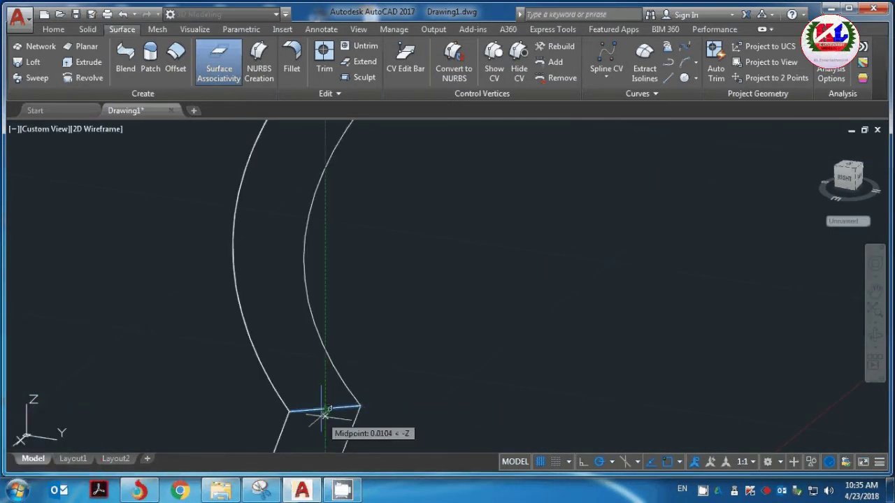
{"action": "key", "text": "Return"}
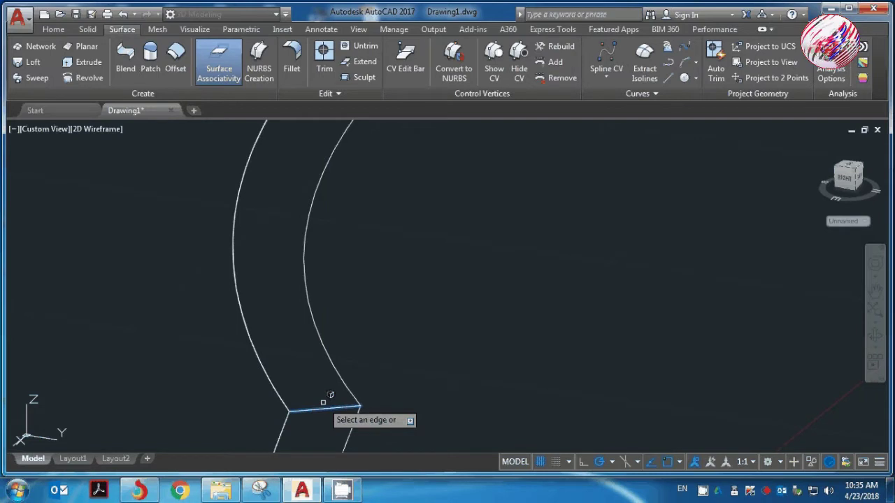
{"action": "scroll", "coordinate": [323, 402], "scroll_direction": "down", "scroll_amount": 3}
{"action": "scroll", "coordinate": [319, 416], "scroll_direction": "down", "scroll_amount": 3}
{"action": "scroll", "coordinate": [315, 392], "scroll_direction": "down", "scroll_amount": 3}
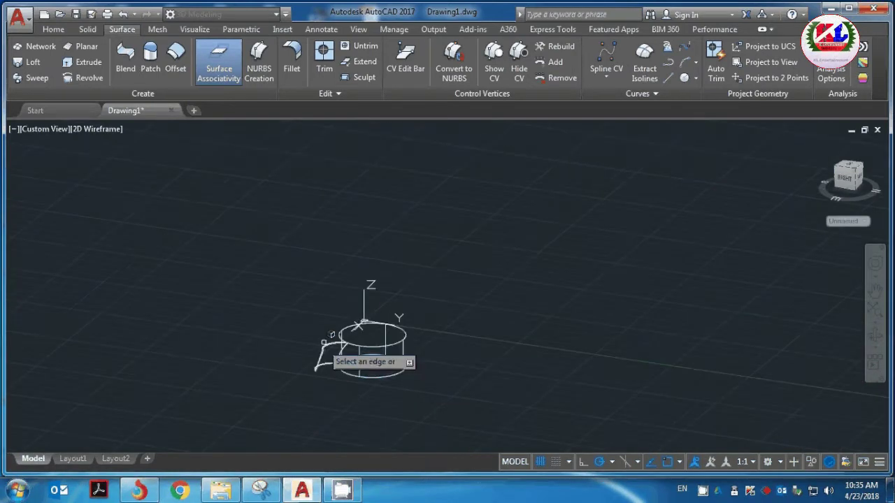
{"action": "scroll", "coordinate": [324, 343], "scroll_direction": "up", "scroll_amount": 5}
{"action": "scroll", "coordinate": [349, 328], "scroll_direction": "up", "scroll_amount": 2}
{"action": "scroll", "coordinate": [345, 315], "scroll_direction": "up", "scroll_amount": 2}
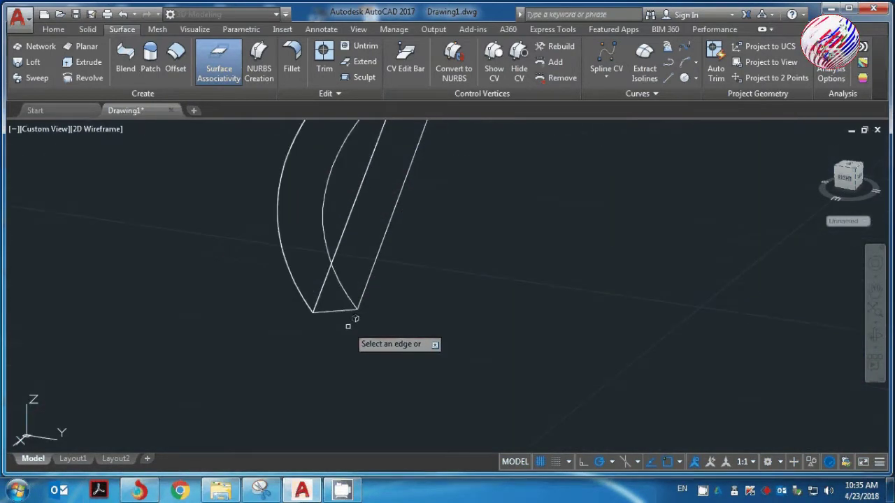
{"action": "left_click", "coordinate": [343, 305]}
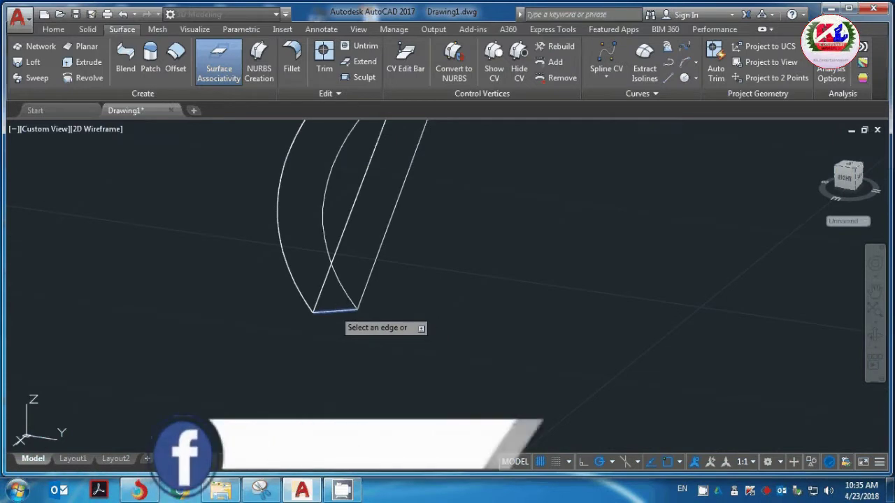
{"action": "key", "text": "Return"}
- Delete the two slanted construction lines
{"action": "mouse_move", "coordinate": [379, 350]}
{"action": "middle_mouse_down", "text": "shift"}
{"action": "mouse_move", "coordinate": [309, 320]}
{"action": "mouse_move", "coordinate": [263, 268]}
{"action": "middle_mouse_up", "text": "shift"}
{"action": "scroll", "coordinate": [259, 258], "scroll_direction": "up", "scroll_amount": 2}
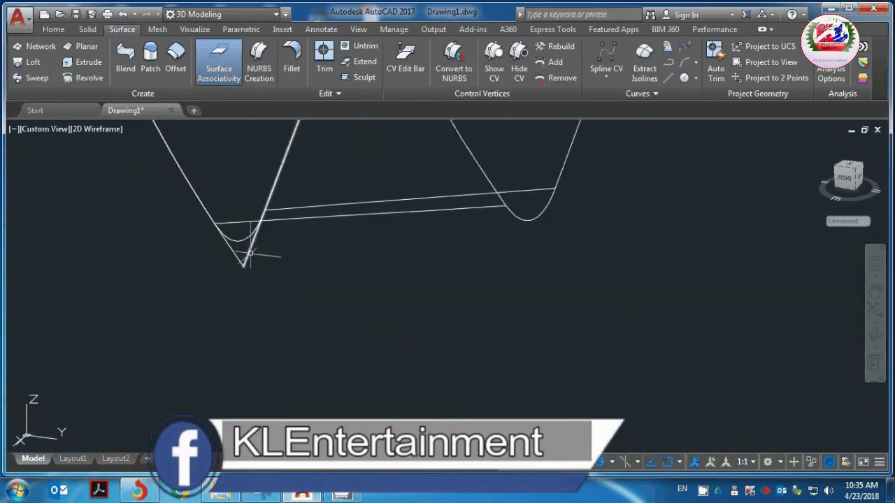
{"action": "scroll", "coordinate": [262, 256], "scroll_direction": "up", "scroll_amount": 2}
{"action": "left_click", "coordinate": [251, 254]}
{"action": "left_click", "coordinate": [237, 260]}
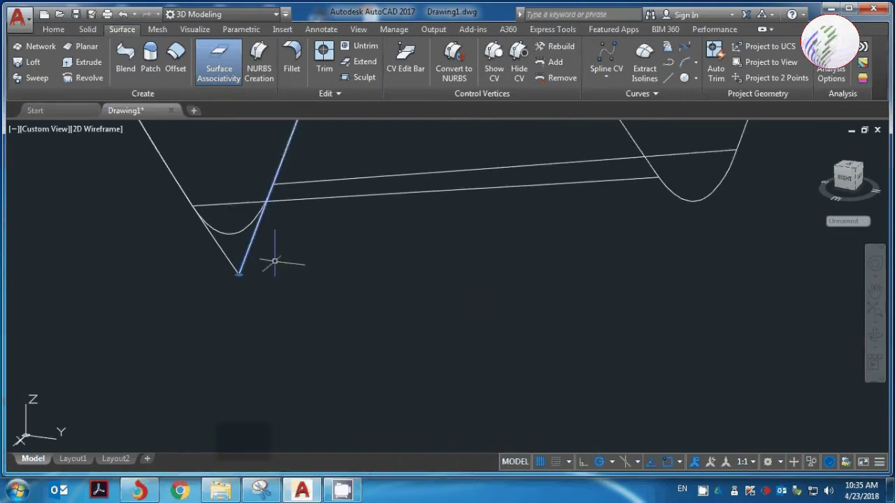
{"action": "key", "text": "Delete"}
{"action": "left_click", "coordinate": [230, 259]}
{"action": "key", "text": "Delete"}
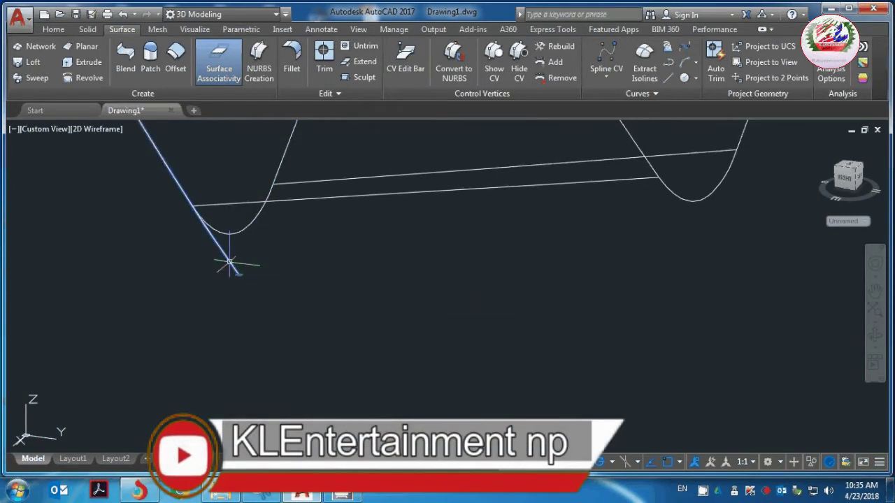
{"action": "mouse_move", "coordinate": [230, 259]}
{"action": "middle_mouse_down", "text": "shift"}
{"action": "mouse_move", "coordinate": [356, 290]}
{"action": "mouse_move", "coordinate": [302, 321]}
{"action": "middle_mouse_up", "text": "shift"}
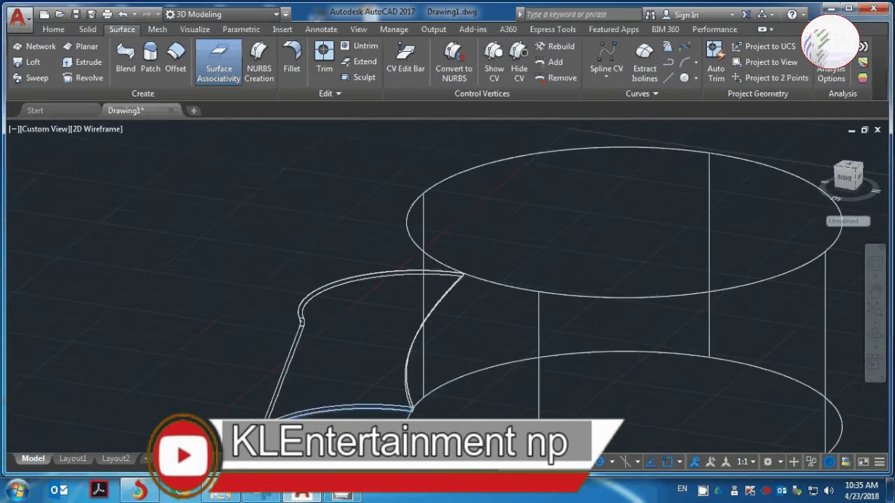
- Orbit around the filleted blade and cylinder, then return to the Home tab
{"action": "scroll", "coordinate": [256, 380], "scroll_direction": "up", "scroll_amount": 2}
{"action": "scroll", "coordinate": [80, 310], "scroll_direction": "up", "scroll_amount": 4}
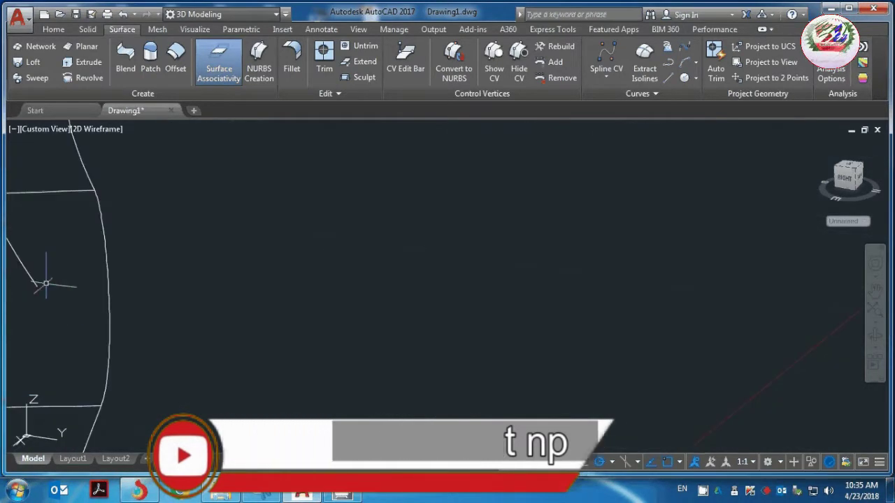
{"action": "middle_click_drag", "start_coordinate": [30, 280], "coordinate": [163, 295], "text": "shift"}
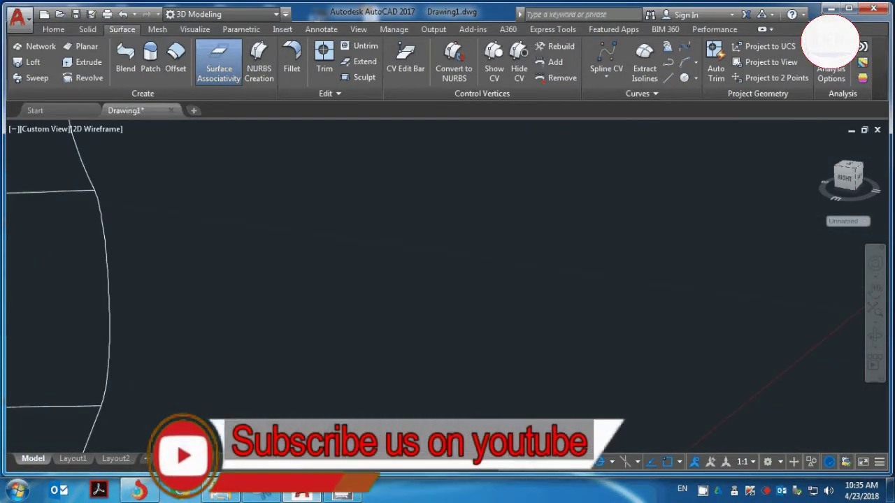
{"action": "scroll", "coordinate": [162, 294], "scroll_direction": "down", "scroll_amount": 3}
{"action": "scroll", "coordinate": [163, 294], "scroll_direction": "down", "scroll_amount": 3}
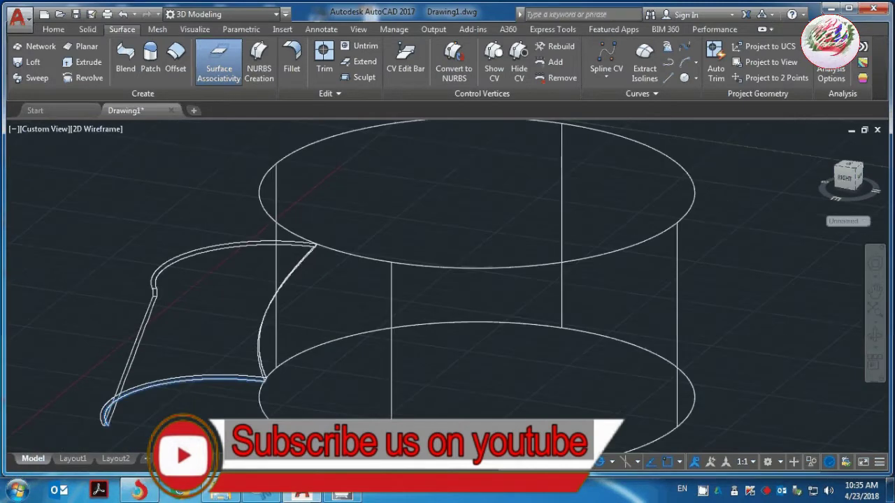
{"action": "scroll", "coordinate": [200, 300], "scroll_direction": "up", "scroll_amount": 2}
{"action": "scroll", "coordinate": [200, 300], "scroll_direction": "up", "scroll_amount": 2}
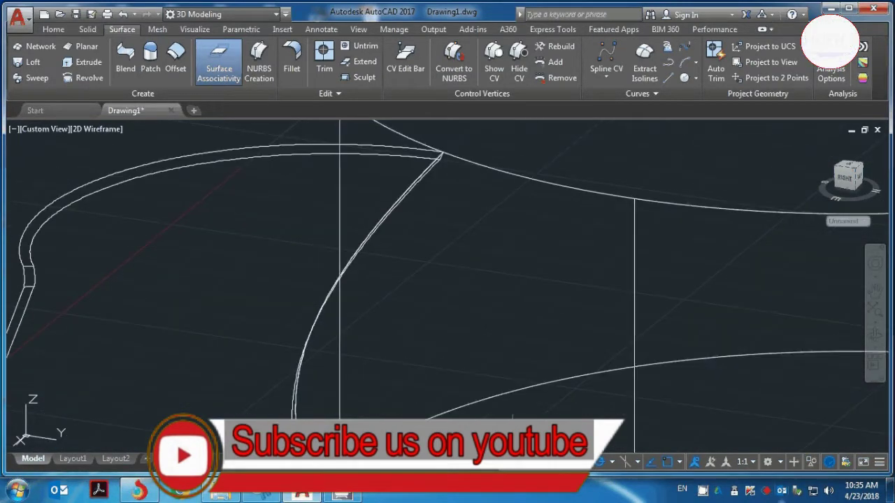
{"action": "left_click", "coordinate": [876, 338]}
{"action": "mouse_move", "coordinate": [360, 200]}
{"action": "left_mouse_down"}
{"action": "mouse_move", "coordinate": [567, 240]}
{"action": "mouse_move", "coordinate": [571, 232]}
{"action": "mouse_move", "coordinate": [568, 253]}
{"action": "left_mouse_up"}
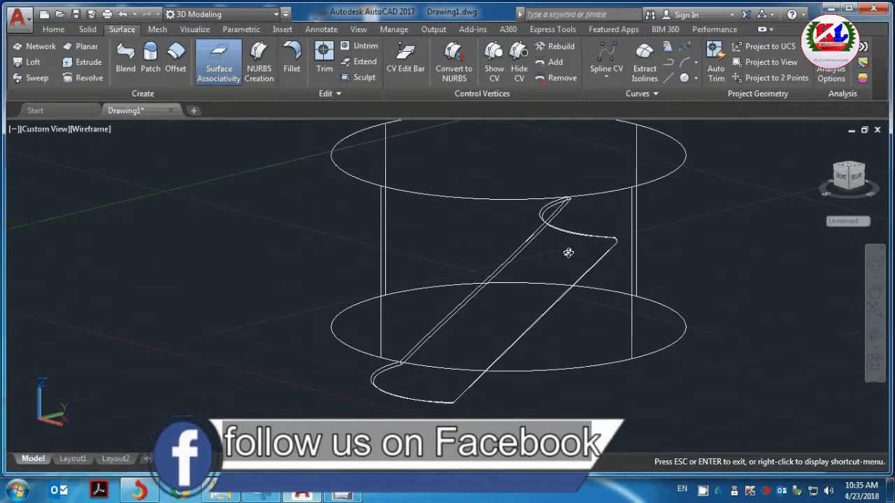
{"action": "scroll", "coordinate": [569, 252], "scroll_direction": "down", "scroll_amount": 2}
{"action": "key", "text": "Escape"}
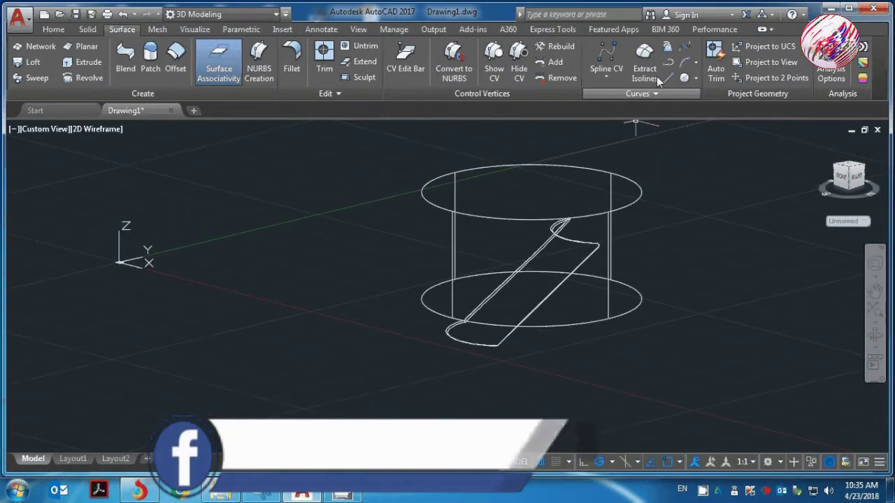
{"action": "left_click", "coordinate": [55, 29]}
- Switch to the Realistic visual style and orbit to view the blade from the front
{"action": "left_click", "coordinate": [568, 47]}
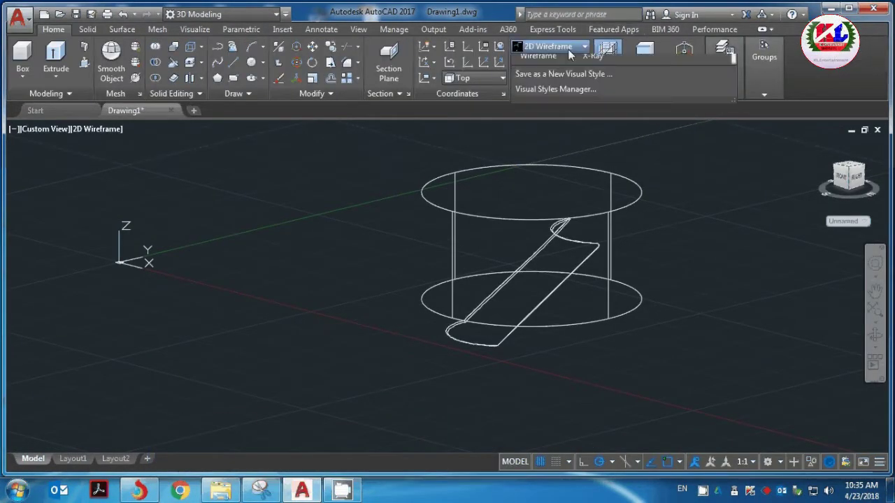
{"action": "left_click", "coordinate": [704, 77]}
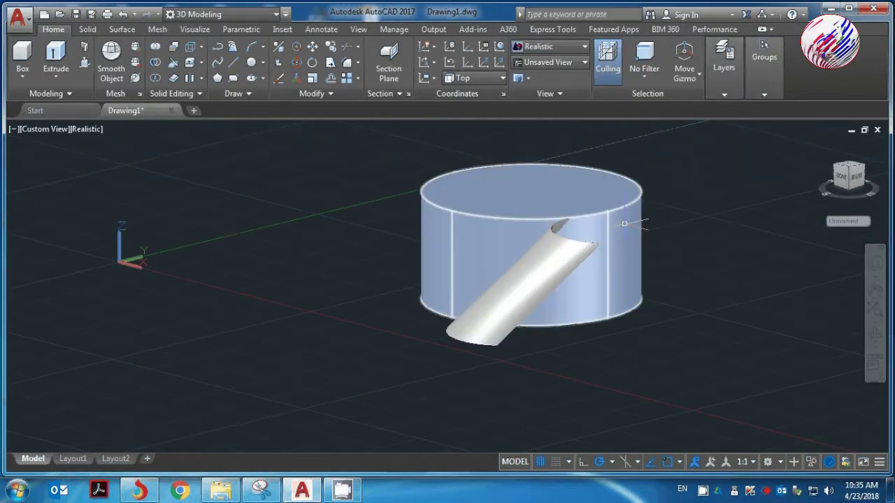
{"action": "scroll", "coordinate": [624, 223], "scroll_direction": "up", "scroll_amount": 2}
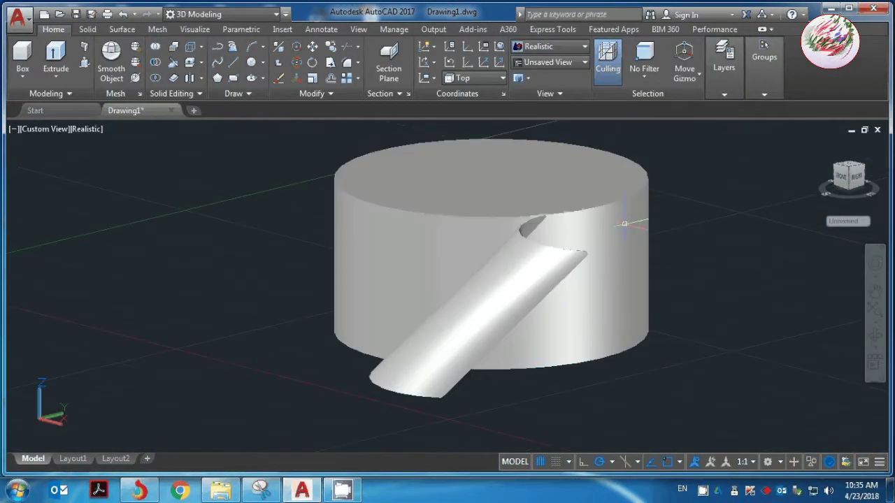
{"action": "left_click", "coordinate": [874, 335]}
{"action": "mouse_move", "coordinate": [769, 305]}
{"action": "left_mouse_down"}
{"action": "mouse_move", "coordinate": [855, 333]}
{"action": "mouse_move", "coordinate": [831, 302]}
{"action": "left_mouse_up"}
{"action": "scroll", "coordinate": [648, 256], "scroll_direction": "up", "scroll_amount": 4}
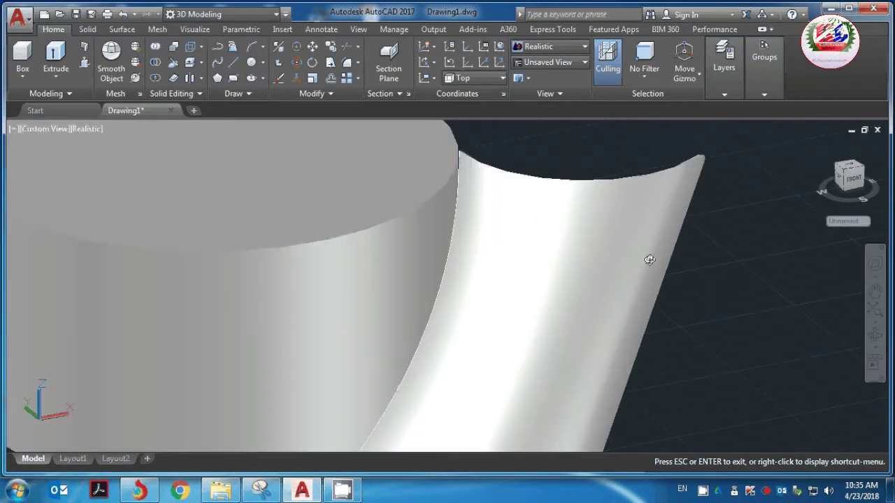
{"action": "scroll", "coordinate": [648, 256], "scroll_direction": "down", "scroll_amount": 3}
{"action": "scroll", "coordinate": [647, 259], "scroll_direction": "down", "scroll_amount": 4}
{"action": "scroll", "coordinate": [626, 244], "scroll_direction": "up", "scroll_amount": 1}
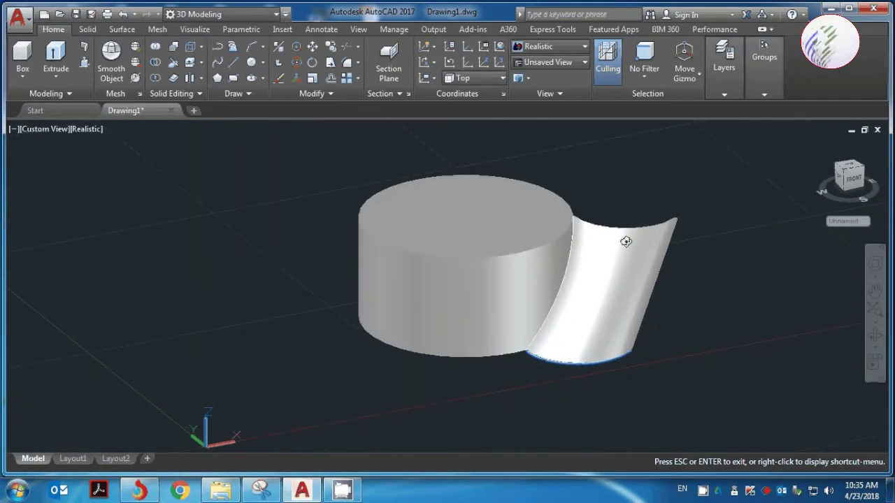
{"action": "key", "text": "Escape"}
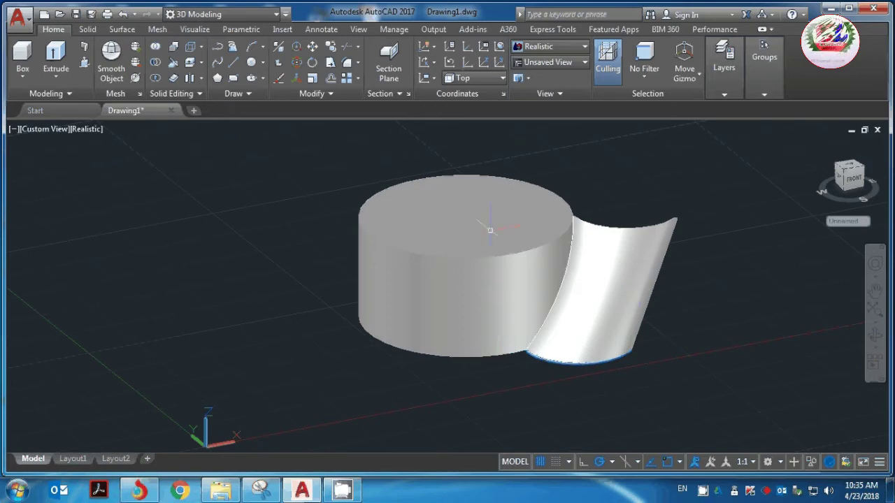
- Polar-array the curved blade around the cylinder's centre with 9 items
{"action": "left_click", "coordinate": [357, 82]}
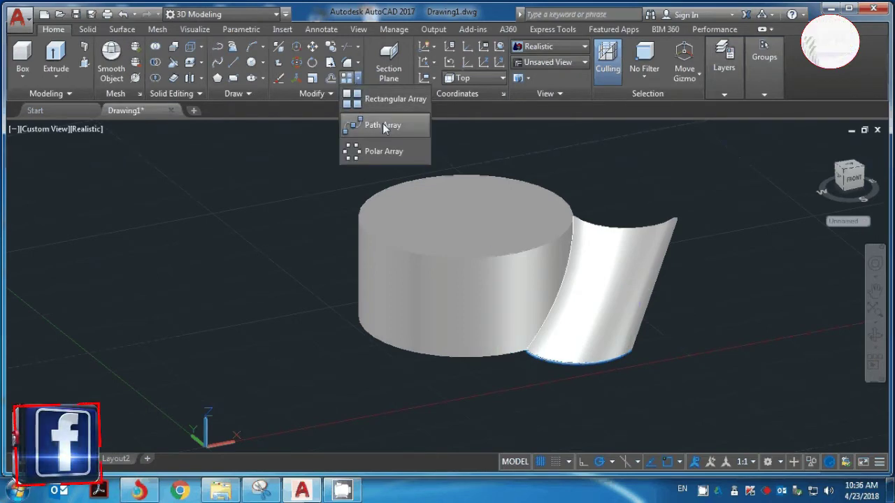
{"action": "left_click", "coordinate": [384, 151]}
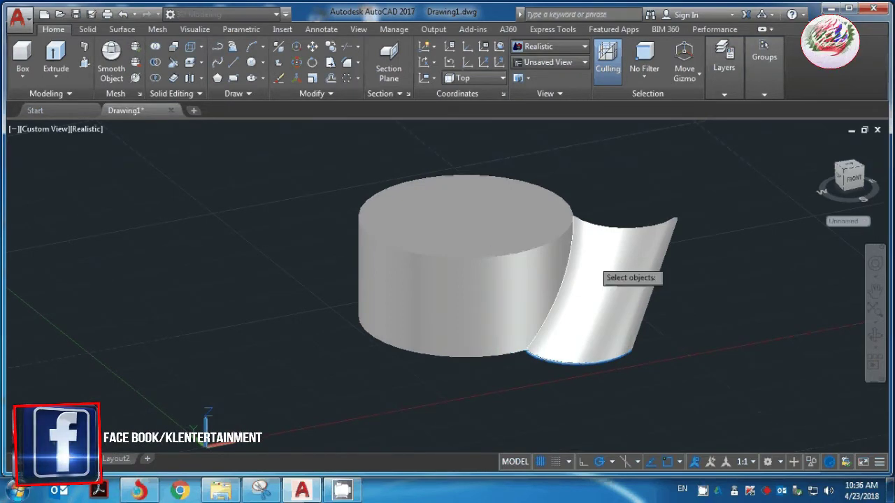
{"action": "left_click", "coordinate": [574, 266]}
{"action": "key", "text": "Return"}
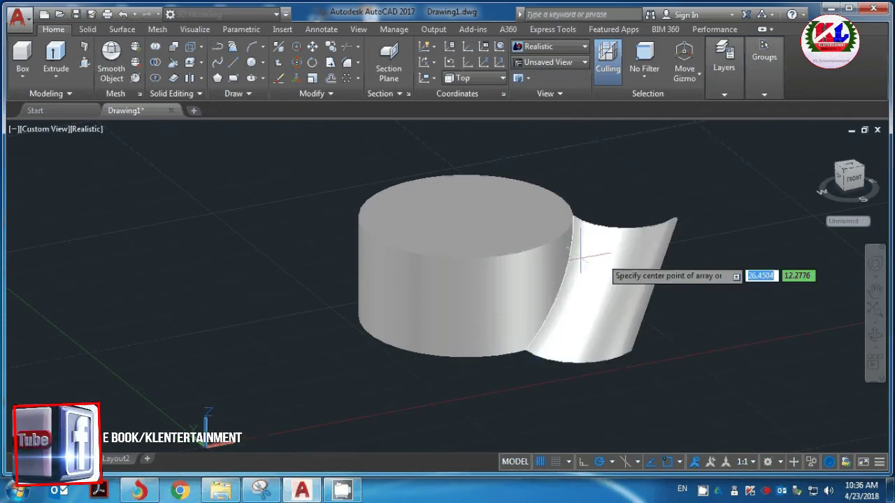
{"action": "left_click", "coordinate": [462, 308]}
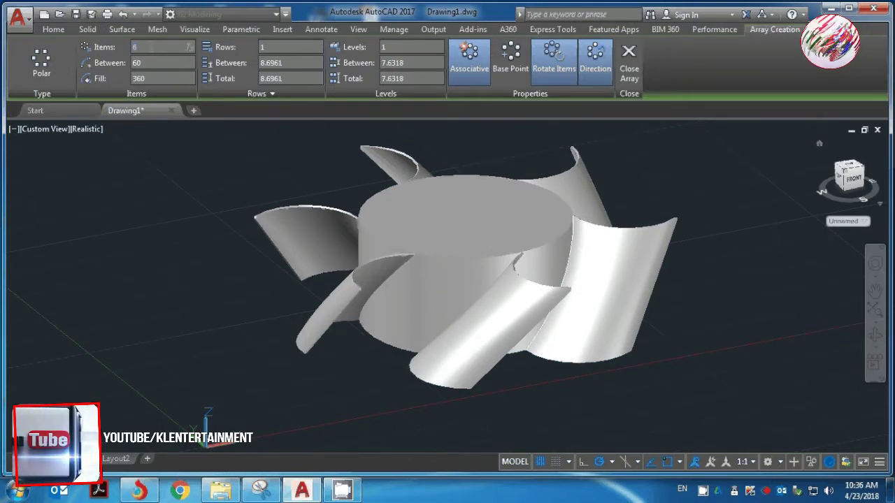
{"action": "type", "text": "9"}
{"action": "key", "text": "Return"}
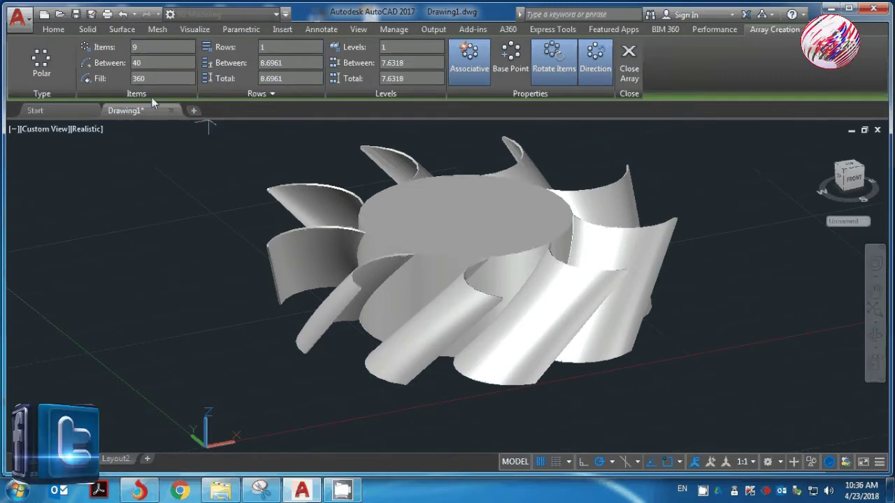
{"action": "left_click", "coordinate": [875, 338]}
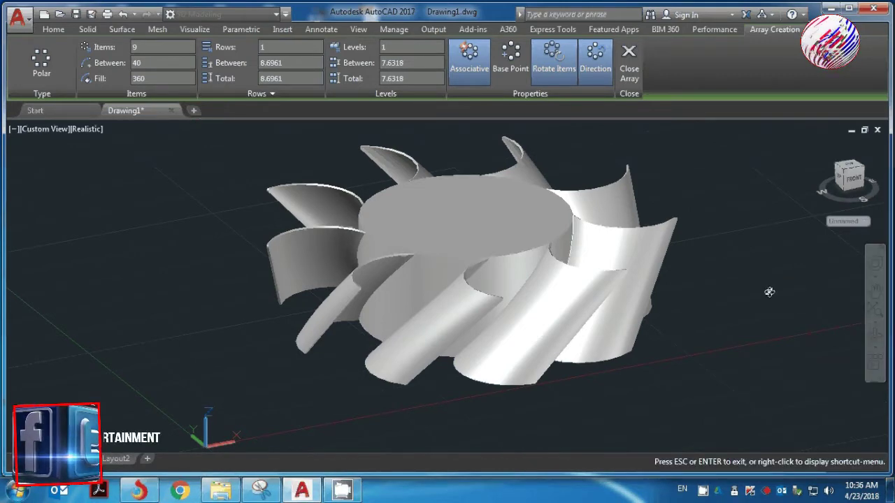
{"action": "mouse_move", "coordinate": [769, 294]}
{"action": "left_mouse_down"}
{"action": "mouse_move", "coordinate": [675, 288]}
{"action": "mouse_move", "coordinate": [684, 233]}
{"action": "mouse_move", "coordinate": [550, 381]}
{"action": "mouse_move", "coordinate": [650, 376]}
{"action": "mouse_move", "coordinate": [569, 206]}
{"action": "left_mouse_up"}
{"action": "scroll", "coordinate": [674, 289], "scroll_direction": "down", "scroll_amount": 3}
{"action": "scroll", "coordinate": [570, 205], "scroll_direction": "up", "scroll_amount": 3}
{"action": "scroll", "coordinate": [550, 245], "scroll_direction": "down", "scroll_amount": 4}
{"action": "scroll", "coordinate": [586, 245], "scroll_direction": "up", "scroll_amount": 3}
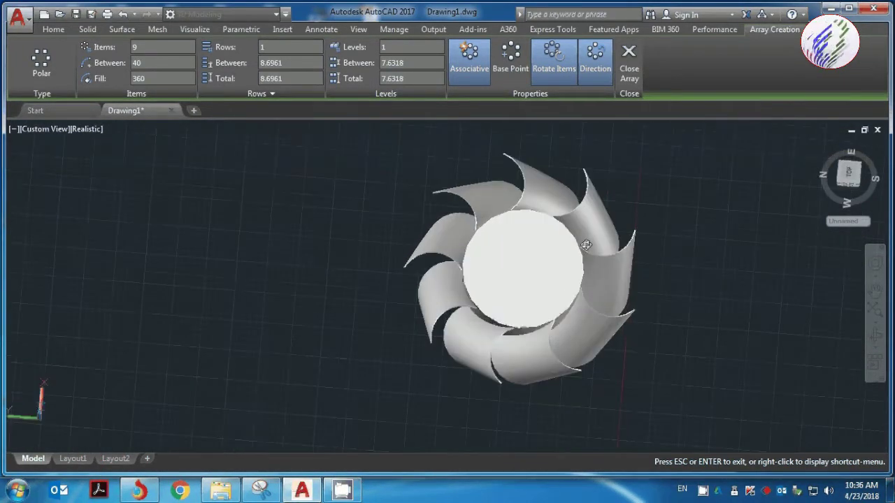
{"action": "left_click_drag", "start_coordinate": [586, 245], "coordinate": [579, 235]}
{"action": "key", "text": "Escape"}
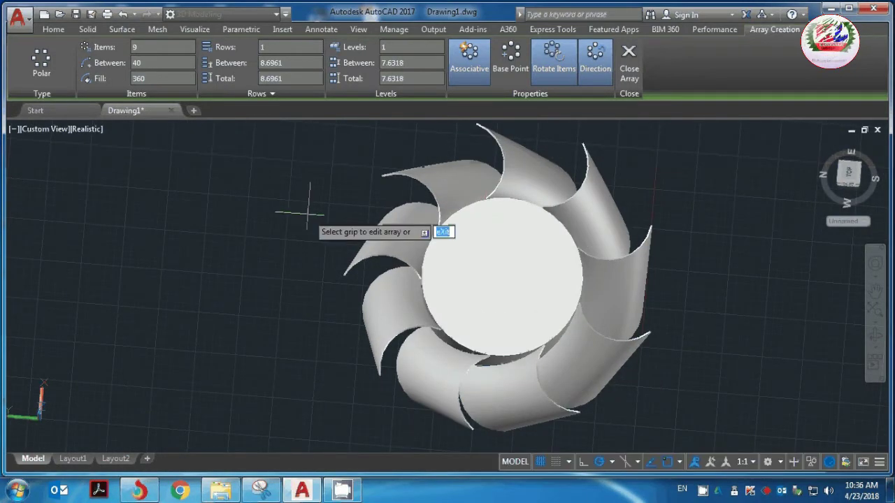
{"action": "left_click", "coordinate": [93, 28]}
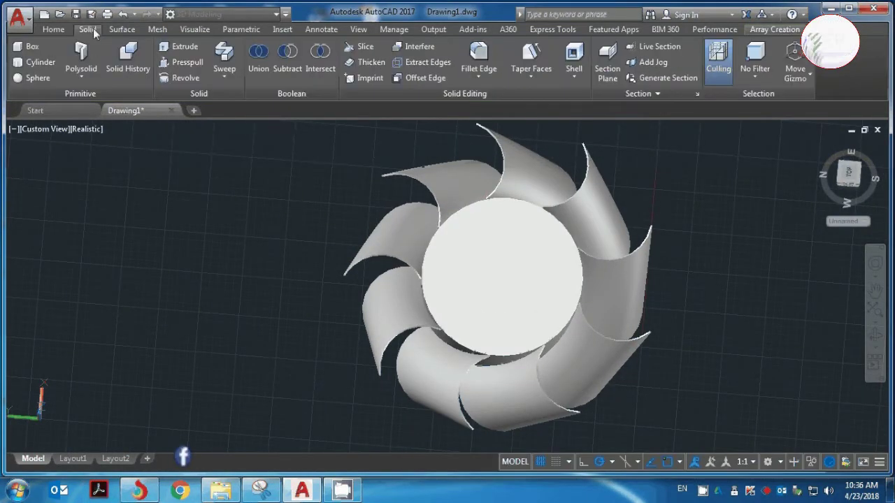
{"action": "left_click", "coordinate": [44, 30]}
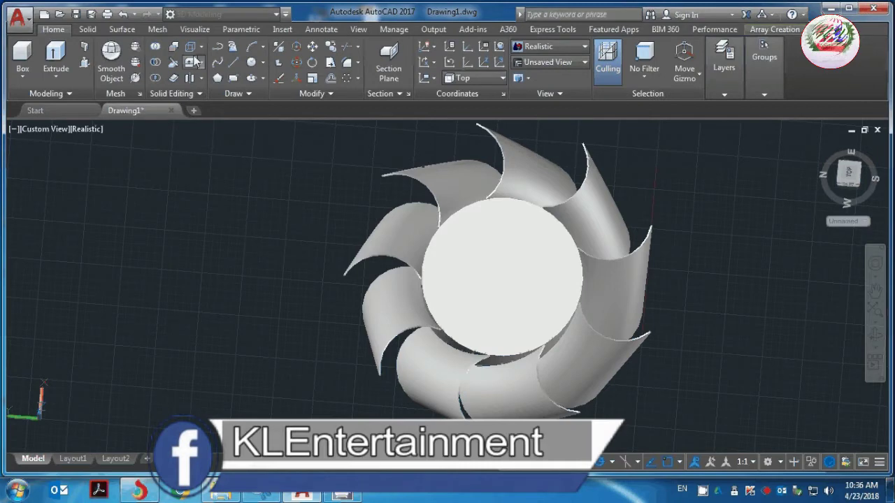
{"action": "left_click", "coordinate": [874, 335]}
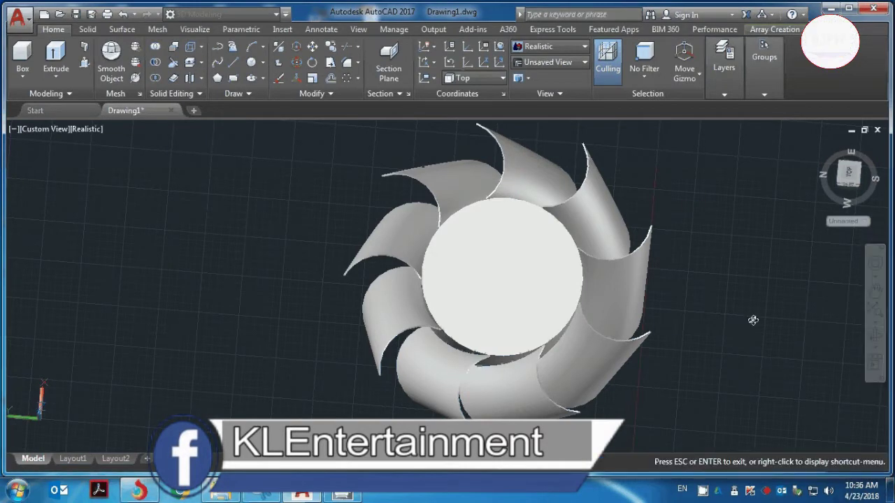
{"action": "mouse_move", "coordinate": [751, 320]}
{"action": "left_mouse_down"}
{"action": "mouse_move", "coordinate": [754, 271]}
{"action": "mouse_move", "coordinate": [737, 256]}
{"action": "left_mouse_up"}
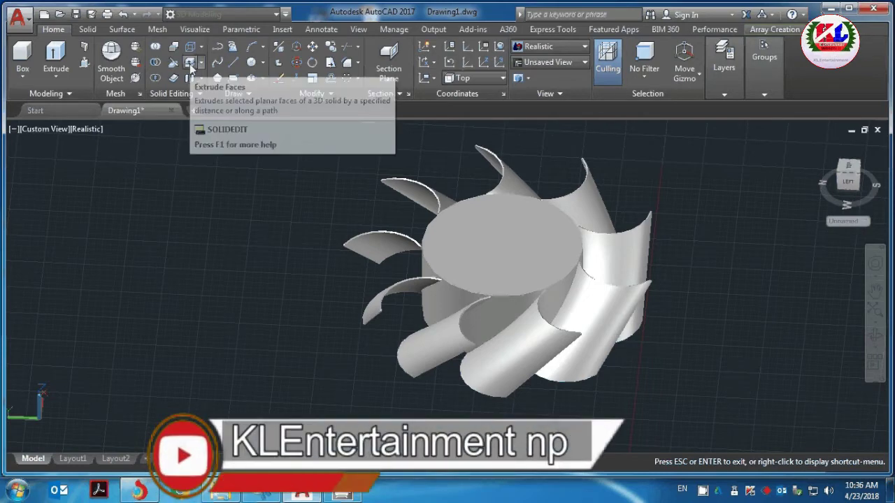
- Extrude the cylinder's top face upward by 5.5798 with no taper
{"action": "left_click", "coordinate": [189, 63]}
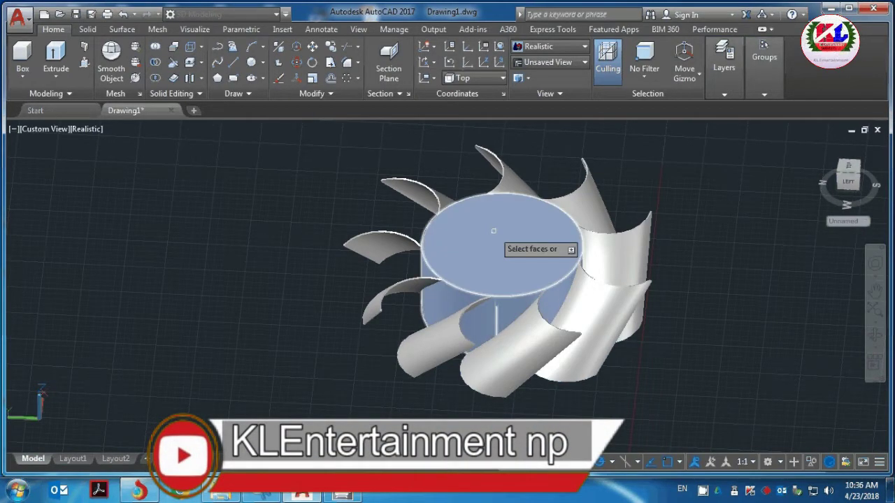
{"action": "left_click", "coordinate": [493, 231]}
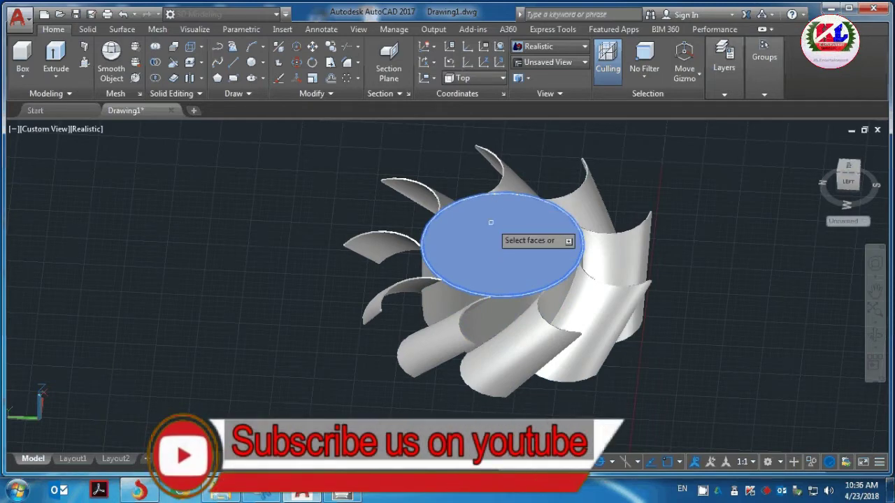
{"action": "key", "text": "Return"}
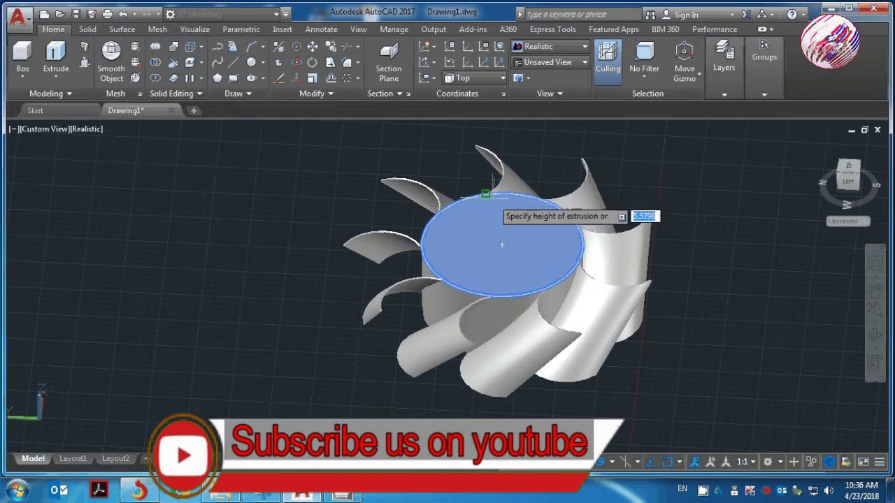
{"action": "left_click", "coordinate": [492, 198]}
{"action": "key", "text": "Return"}
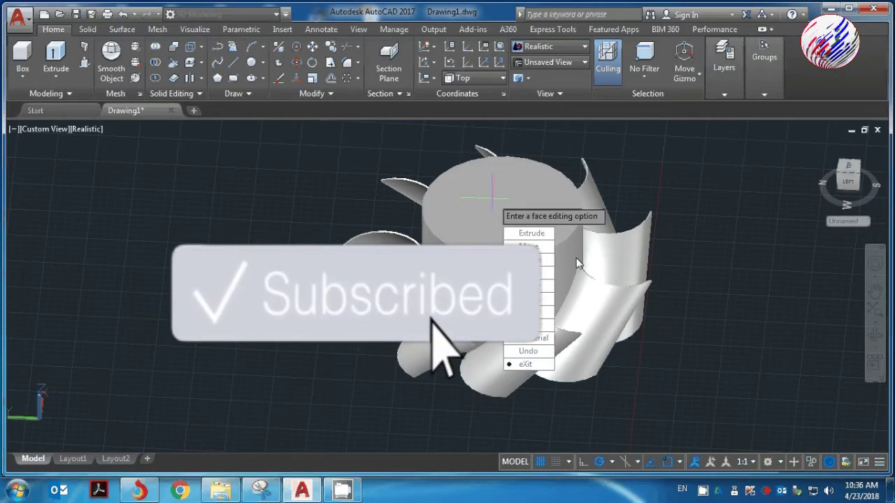
{"action": "key", "text": "Return"}
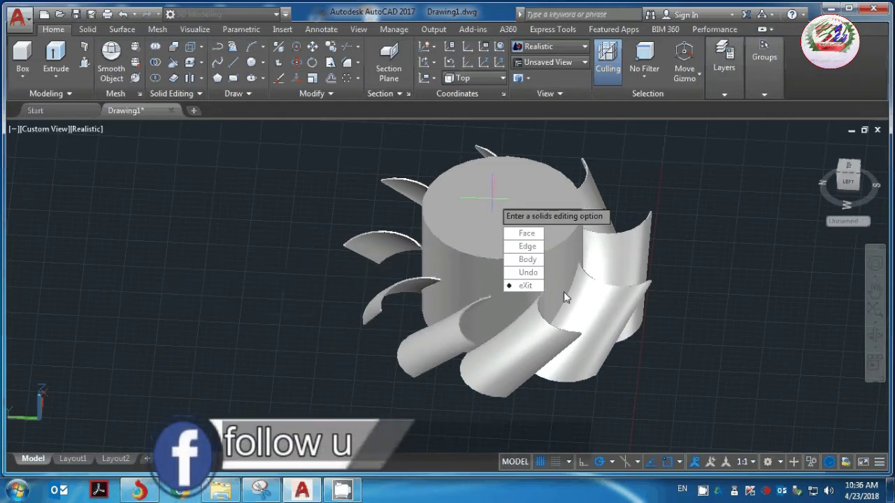
{"action": "key", "text": "Return"}
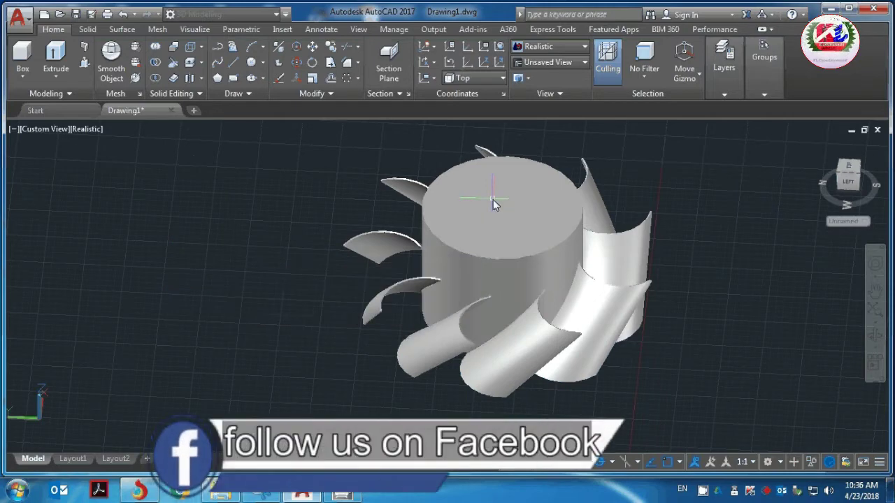
{"action": "mouse_move", "coordinate": [783, 300]}
{"action": "middle_mouse_down", "text": "shift"}
{"action": "mouse_move", "coordinate": [607, 322]}
{"action": "mouse_move", "coordinate": [577, 175]}
{"action": "middle_mouse_up", "text": "shift"}
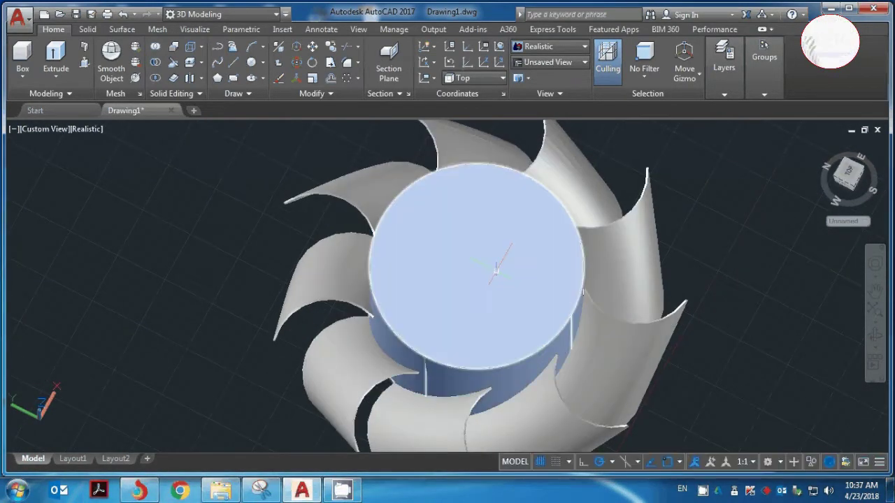
- Fillet the hub's top circular edge so the hub is capped by a smooth rounded dome
{"action": "type", "text": "F"}
{"action": "key", "text": "Return"}
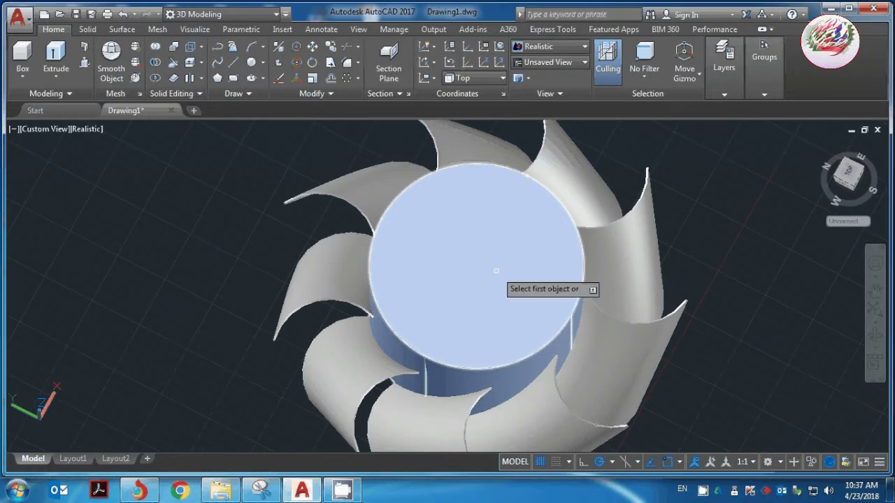
{"action": "type", "text": "r"}
{"action": "left_click", "coordinate": [496, 271]}
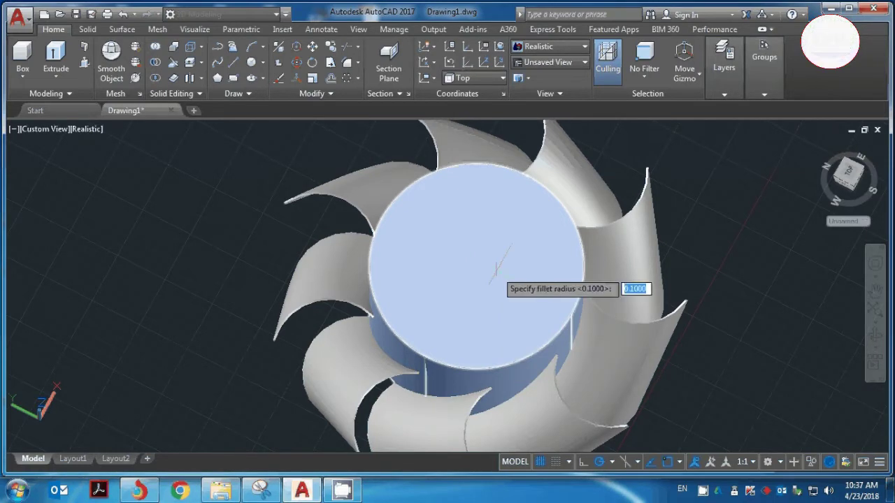
{"action": "key", "text": "Return"}
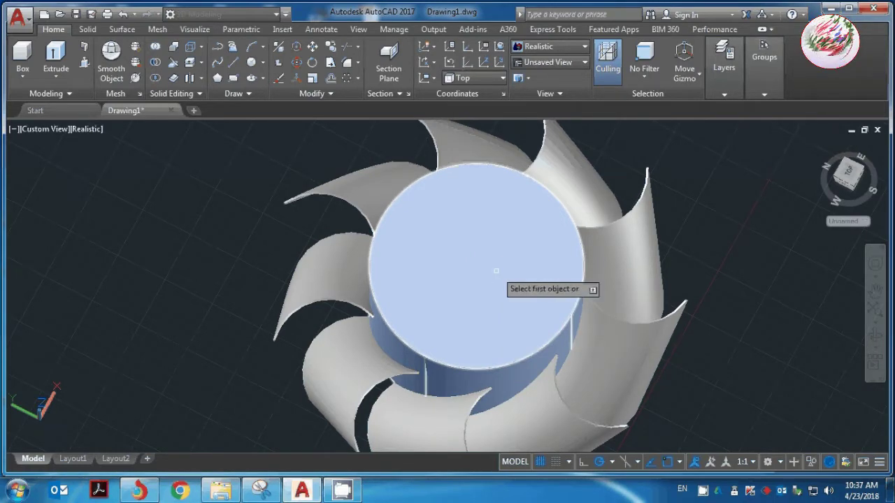
{"action": "left_click", "coordinate": [489, 368]}
{"action": "key", "text": "Return"}
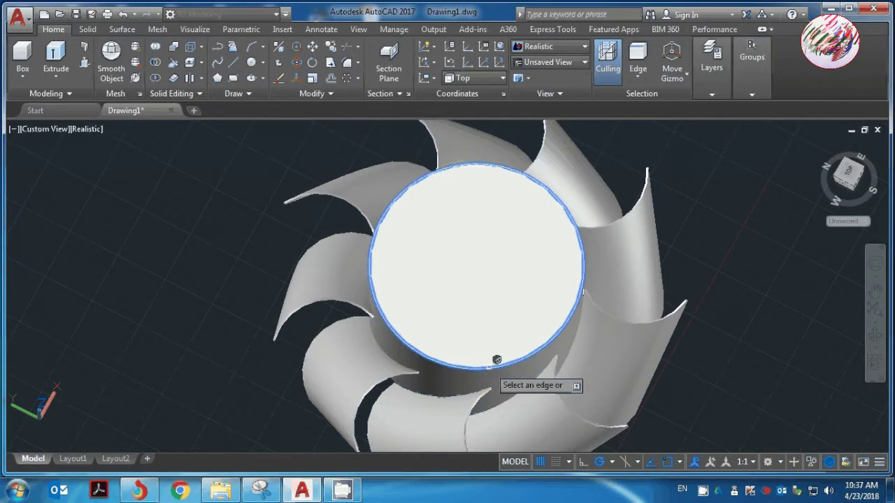
{"action": "key", "text": "Return"}
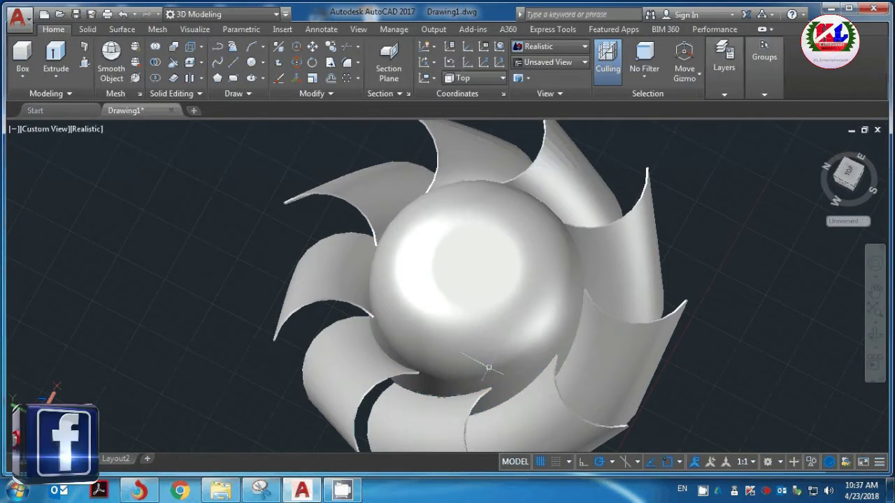
{"action": "scroll", "coordinate": [504, 363], "scroll_direction": "down", "scroll_amount": 3}
{"action": "mouse_move", "coordinate": [684, 310]}
{"action": "middle_mouse_down", "text": "shift"}
{"action": "mouse_move", "coordinate": [667, 229]}
{"action": "mouse_move", "coordinate": [707, 285]}
{"action": "middle_mouse_up", "text": "shift"}
- Orbit to inspect the nine-bladed rotor from a low side angle, then switch to the Top view
{"action": "scroll", "coordinate": [485, 296], "scroll_direction": "up", "scroll_amount": 3}
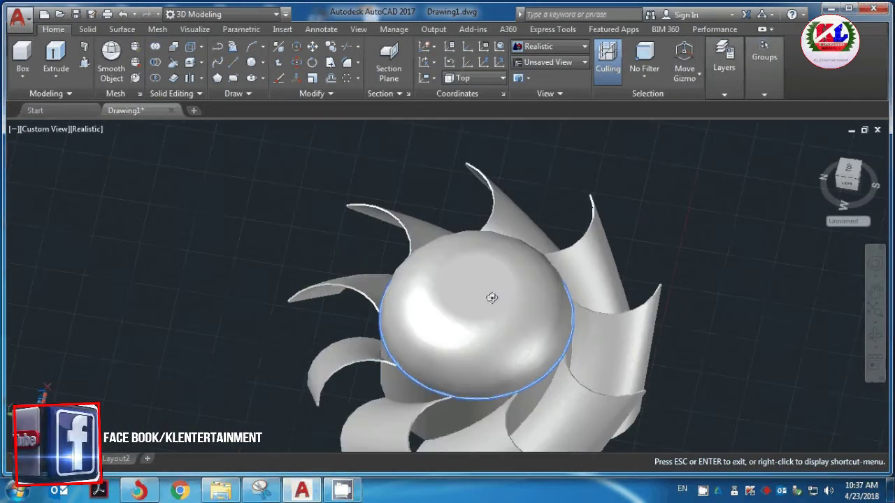
{"action": "scroll", "coordinate": [520, 229], "scroll_direction": "up", "scroll_amount": 3}
{"action": "mouse_move", "coordinate": [520, 229]}
{"action": "middle_mouse_down", "text": "shift"}
{"action": "mouse_move", "coordinate": [316, 306]}
{"action": "mouse_move", "coordinate": [408, 236]}
{"action": "mouse_move", "coordinate": [576, 212]}
{"action": "mouse_move", "coordinate": [524, 193]}
{"action": "mouse_move", "coordinate": [422, 185]}
{"action": "mouse_move", "coordinate": [448, 301]}
{"action": "mouse_move", "coordinate": [438, 295]}
{"action": "mouse_move", "coordinate": [502, 255]}
{"action": "middle_mouse_up", "text": "shift"}
{"action": "scroll", "coordinate": [438, 296], "scroll_direction": "down", "scroll_amount": 5}
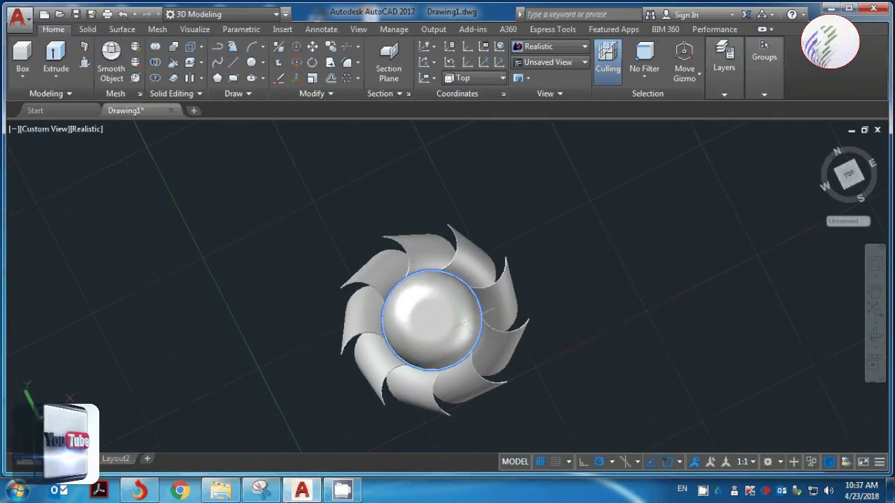
{"action": "left_click", "coordinate": [463, 276]}
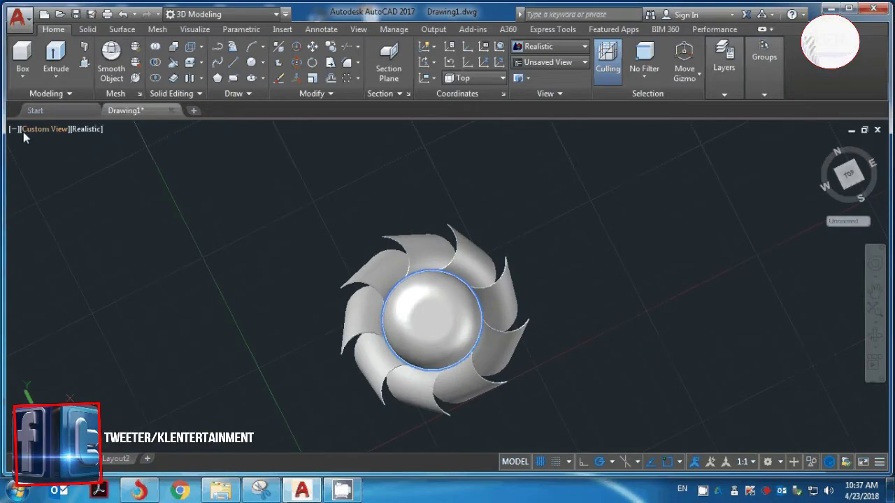
{"action": "left_click", "coordinate": [42, 130]}
{"action": "left_click", "coordinate": [62, 162]}
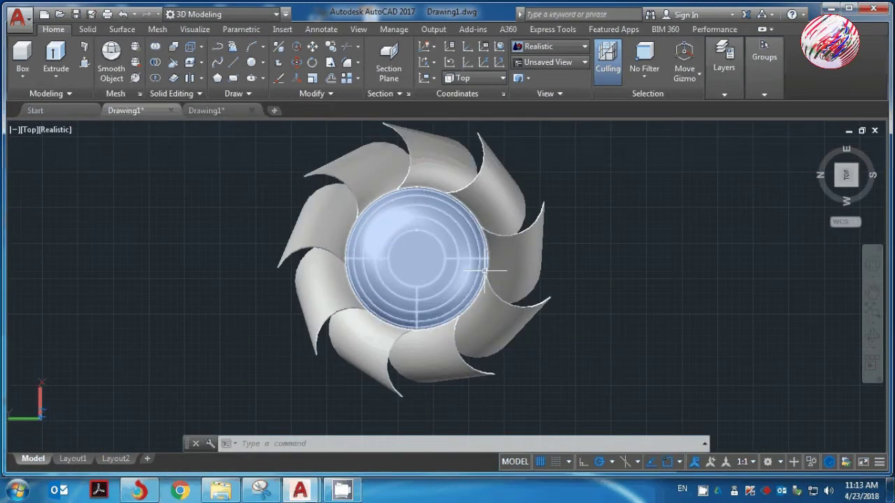
- Draw a 24×24 square to the left of the fan with RECTANG
{"action": "scroll", "coordinate": [484, 270], "scroll_direction": "down", "scroll_amount": 3}
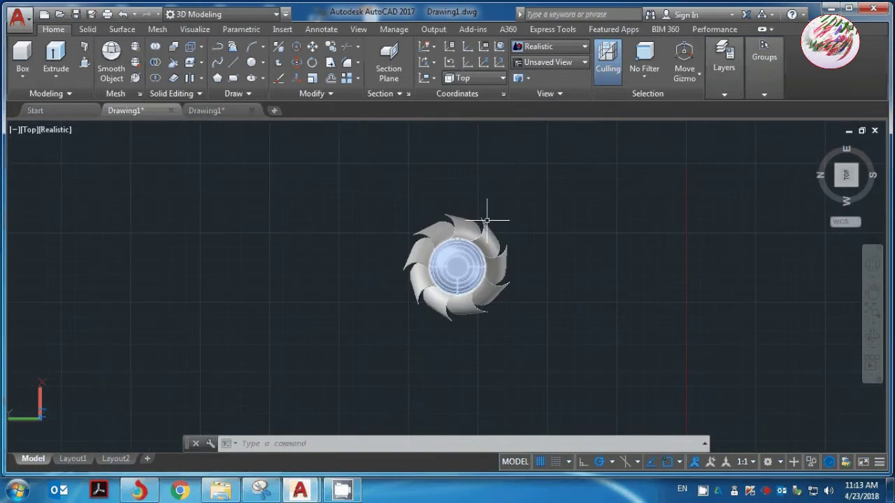
{"action": "scroll", "coordinate": [501, 176], "scroll_direction": "down", "scroll_amount": 4}
{"action": "scroll", "coordinate": [491, 148], "scroll_direction": "up", "scroll_amount": 2}
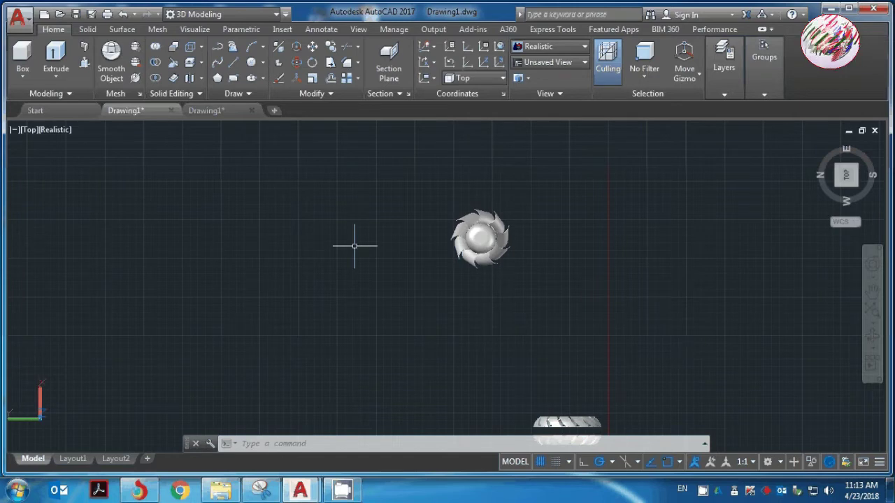
{"action": "type", "text": "REC"}
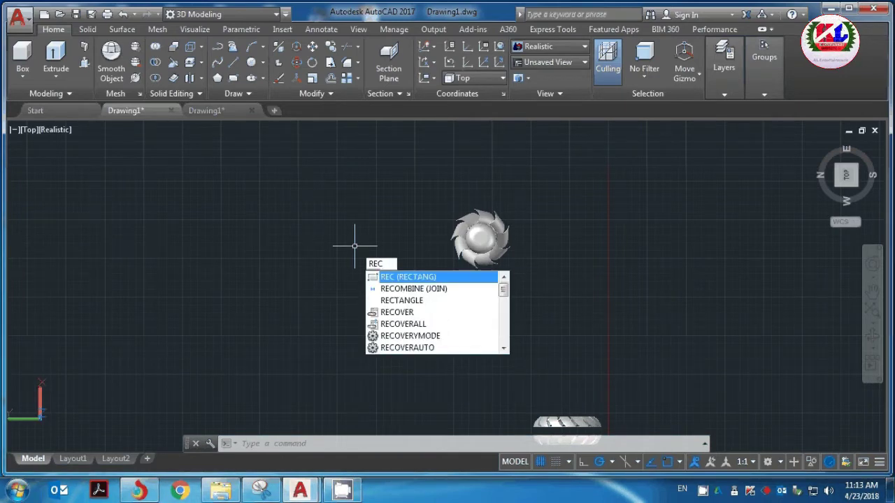
{"action": "key", "text": "Return"}
{"action": "left_click", "coordinate": [245, 196]}
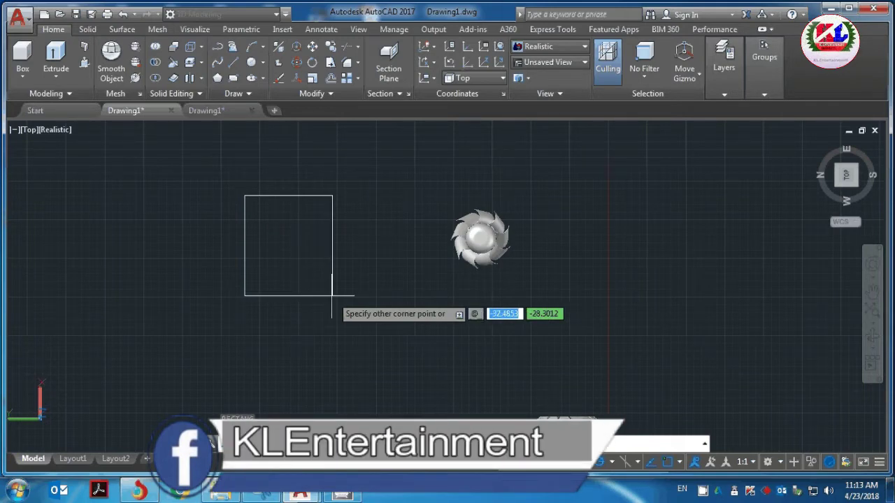
{"action": "type", "text": "24"}
{"action": "key", "text": "Tab"}
{"action": "type", "text": "2"}
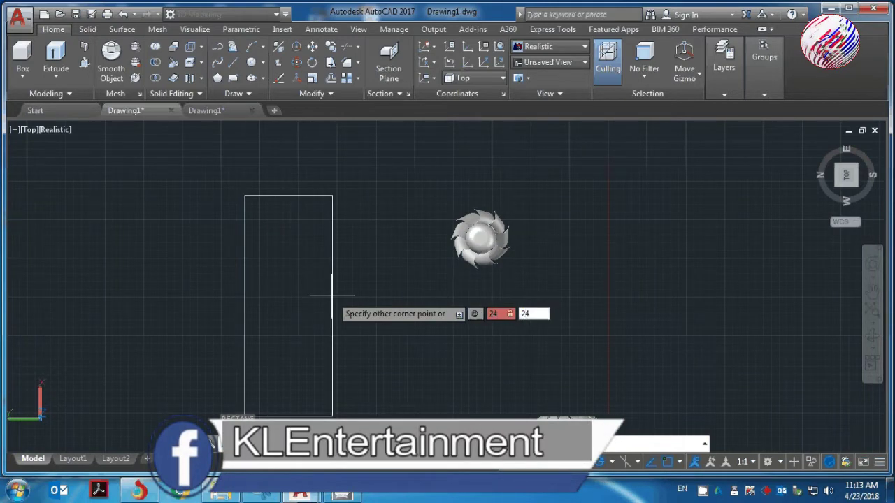
{"action": "key", "text": "Return"}
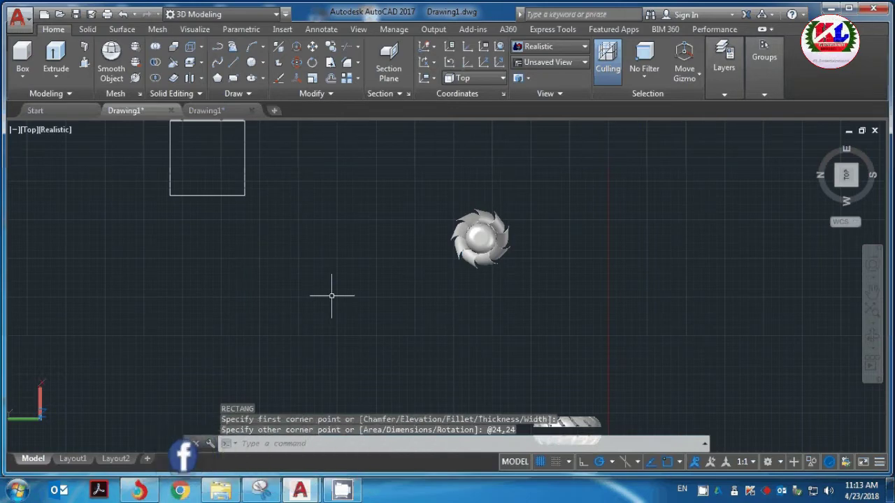
- Draw vertical and horizontal centre lines across the square between opposite edge midpoints
{"action": "scroll", "coordinate": [332, 296], "scroll_direction": "down", "scroll_amount": 2}
{"action": "scroll", "coordinate": [261, 180], "scroll_direction": "up", "scroll_amount": 3}
{"action": "scroll", "coordinate": [256, 230], "scroll_direction": "up", "scroll_amount": 2}
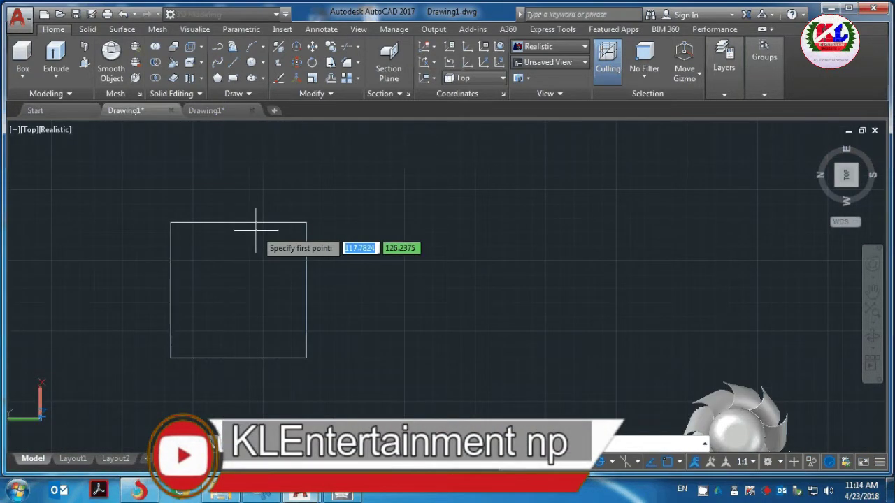
{"action": "left_click", "coordinate": [233, 222]}
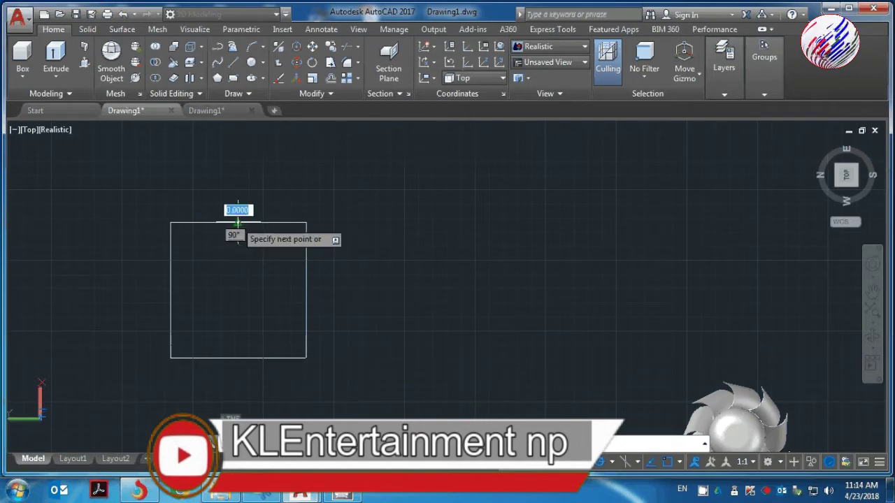
{"action": "left_click", "coordinate": [238, 358]}
{"action": "key", "text": "Return"}
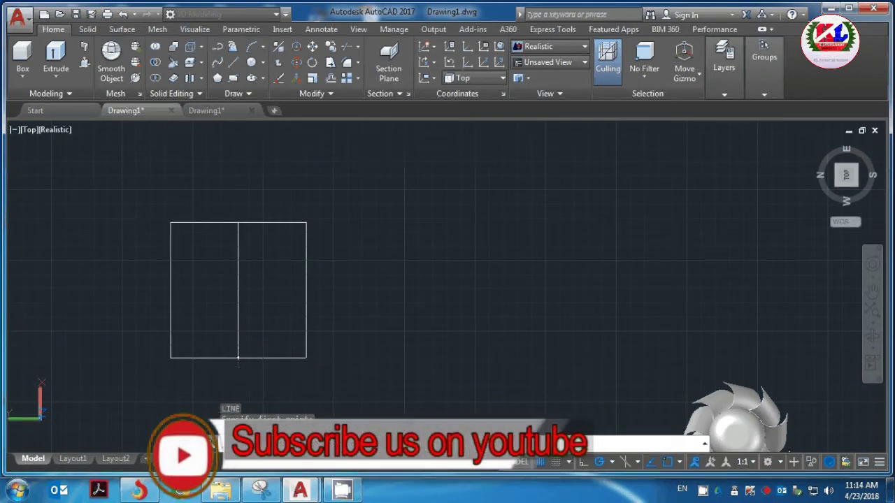
{"action": "key", "text": "Return"}
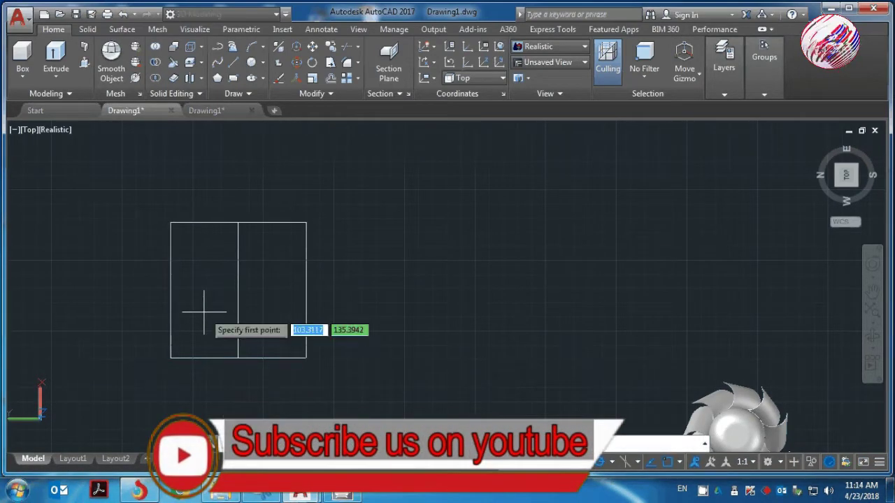
{"action": "left_click", "coordinate": [170, 291]}
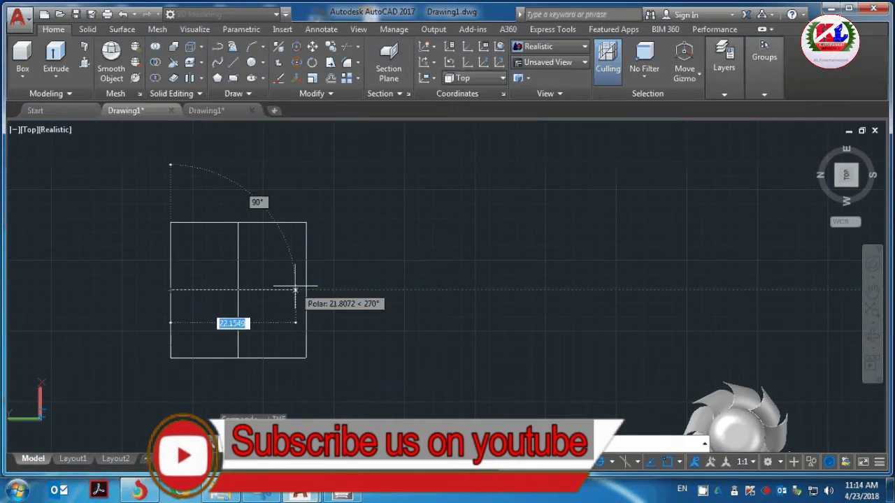
{"action": "left_click", "coordinate": [306, 290]}
{"action": "key", "text": "Escape"}
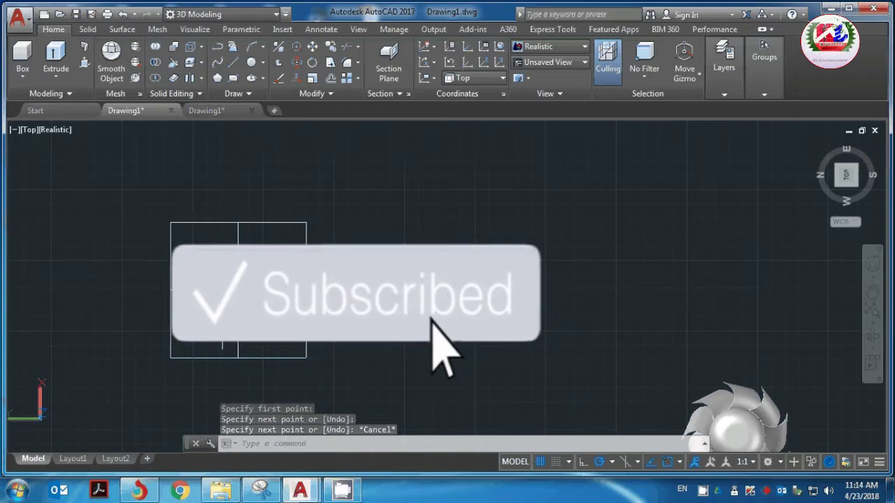
- Draw a large circle at the square's centre and a small circle near its top-right corner
{"action": "type", "text": "c"}
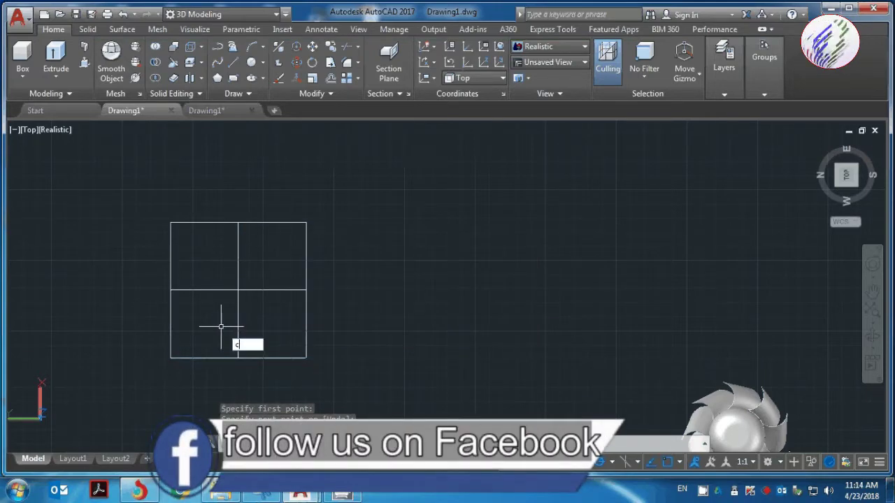
{"action": "key", "text": "Return"}
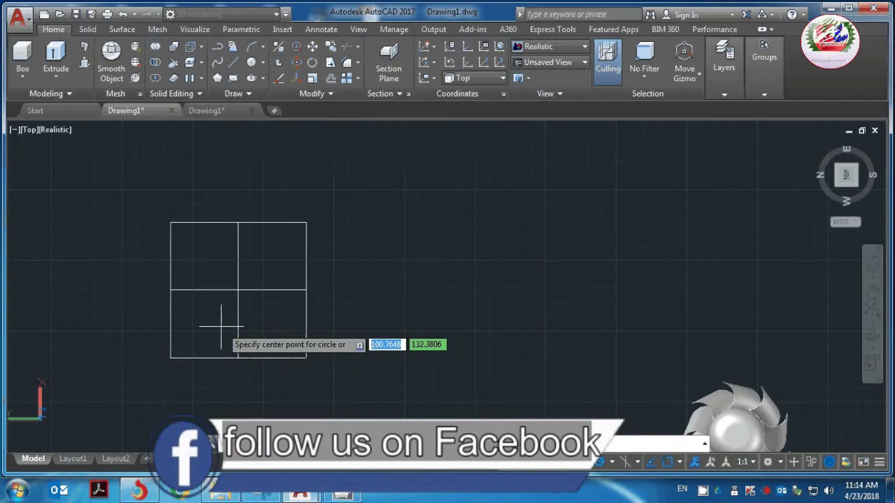
{"action": "left_click", "coordinate": [238, 290]}
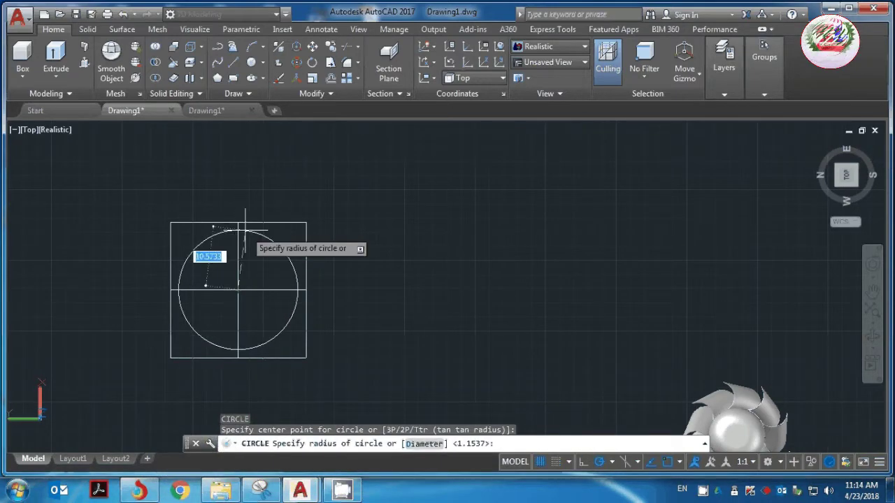
{"action": "left_click", "coordinate": [244, 231]}
{"action": "type", "text": "c"}
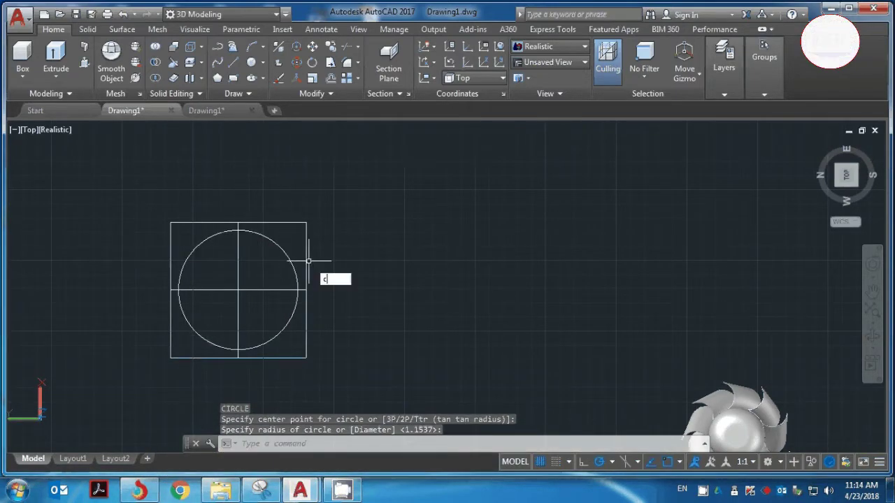
{"action": "key", "text": "Return"}
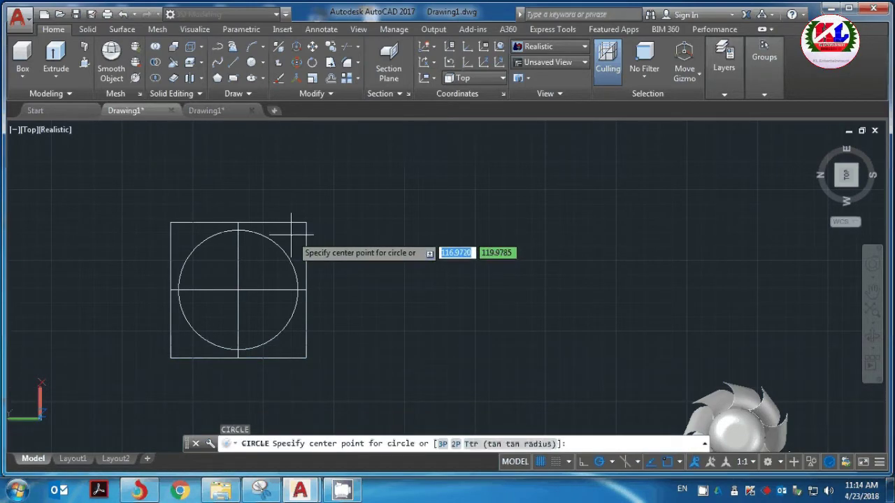
{"action": "left_click", "coordinate": [291, 235]}
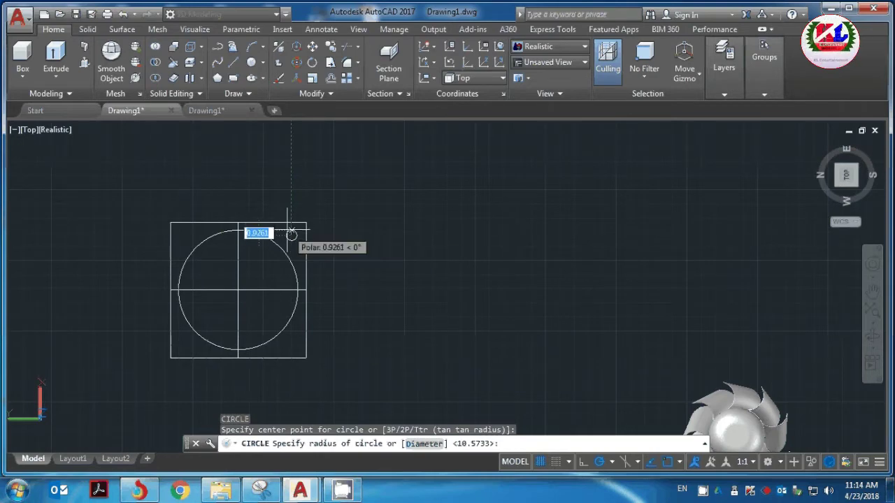
{"action": "left_click", "coordinate": [292, 232]}
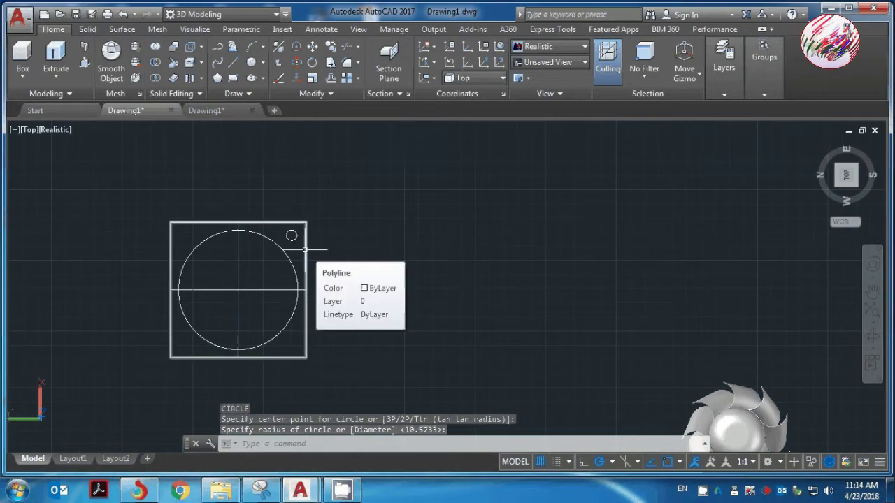
{"action": "type", "text": "c"}
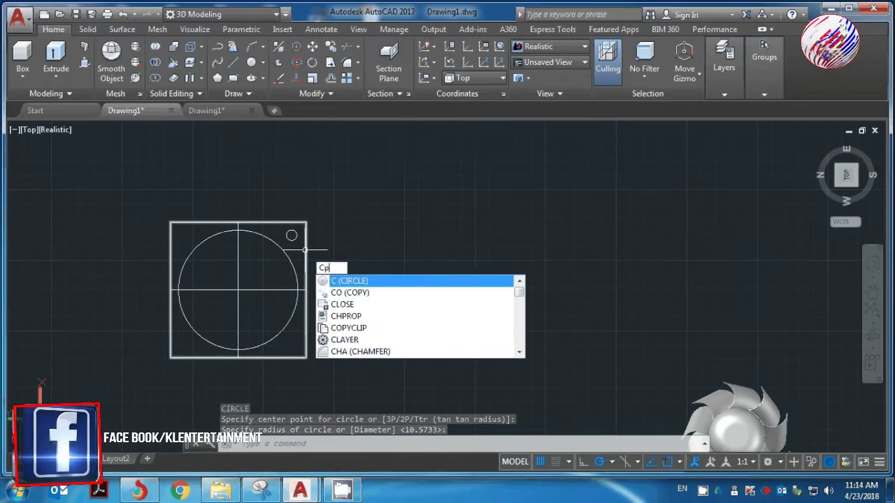
{"action": "key", "text": "Return"}
{"action": "scroll", "coordinate": [304, 249], "scroll_direction": "up", "scroll_amount": 2}
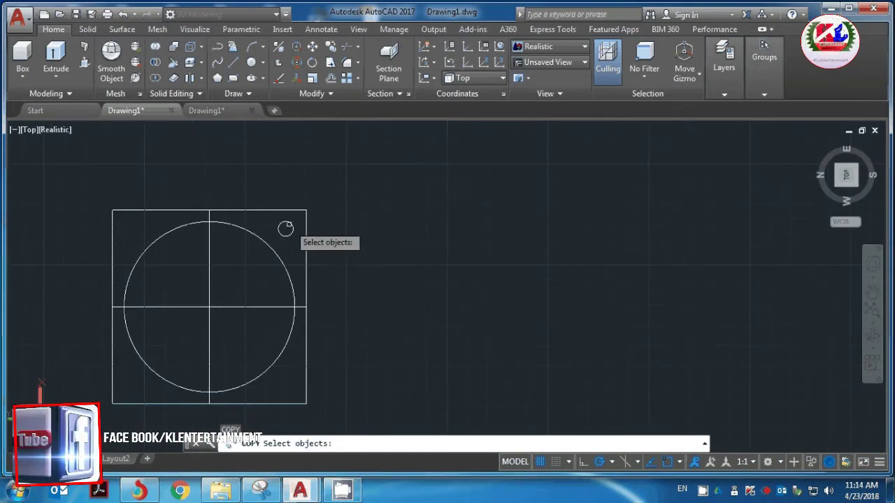
- Copy the small top-right circle into the square's top-left corner
{"action": "left_click", "coordinate": [287, 223]}
{"action": "key", "text": "Return"}
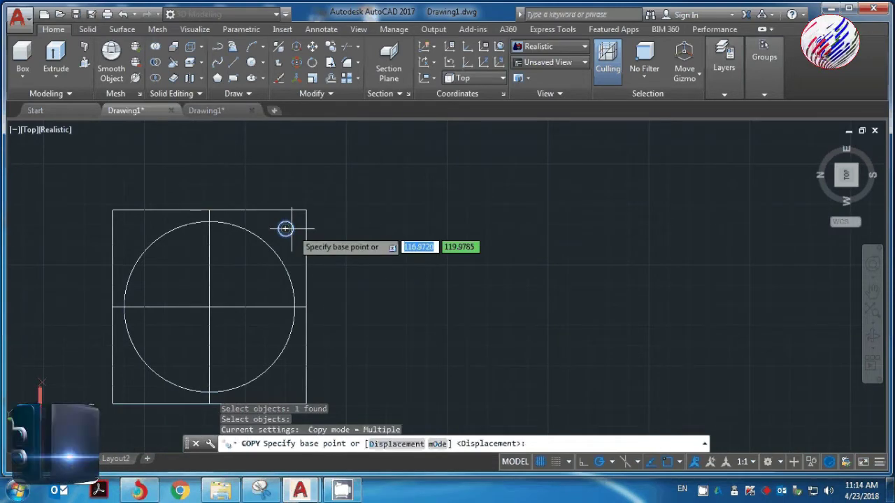
{"action": "left_click", "coordinate": [285, 228]}
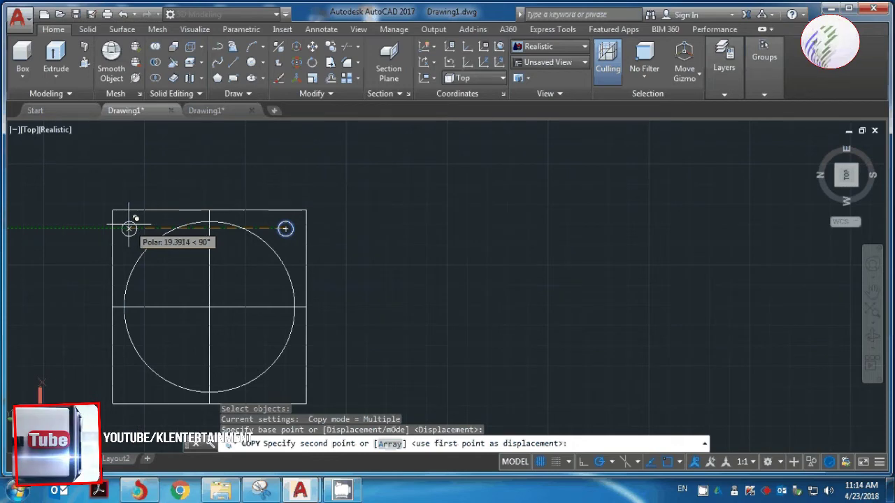
{"action": "left_click", "coordinate": [129, 229]}
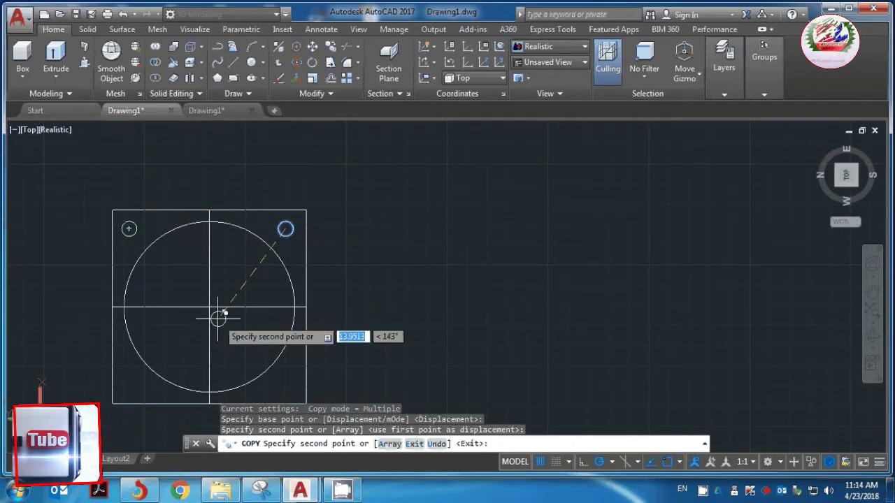
{"action": "key", "text": "Escape"}
{"action": "type", "text": "mir"}
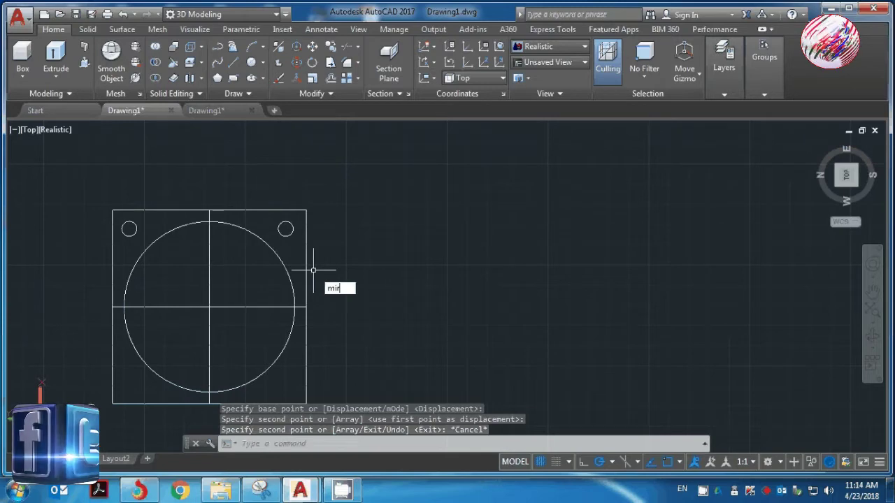
- Mirror both top corner circles across the square's horizontal centre line
{"action": "key", "text": "Return"}
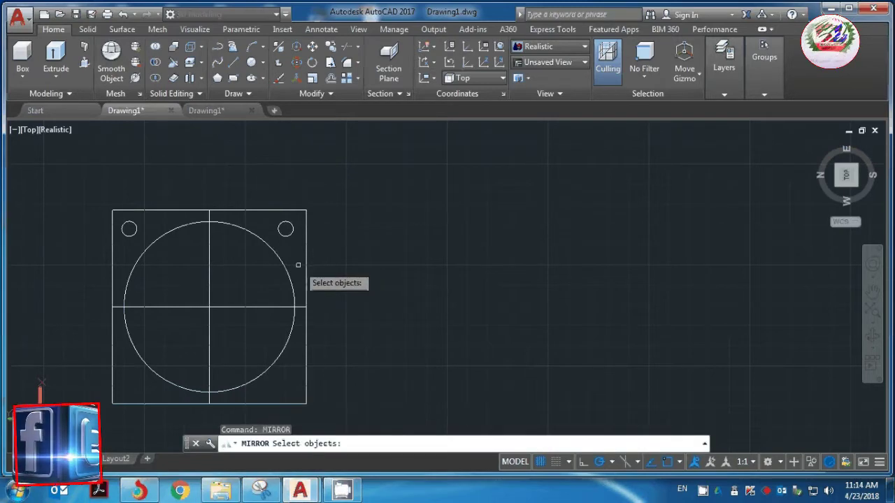
{"action": "left_click", "coordinate": [287, 224]}
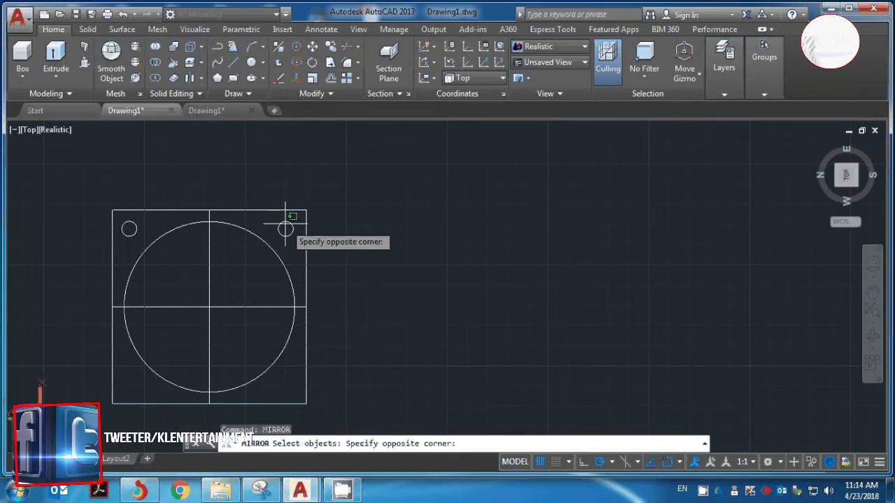
{"action": "left_click", "coordinate": [286, 225]}
{"action": "left_click", "coordinate": [284, 225]}
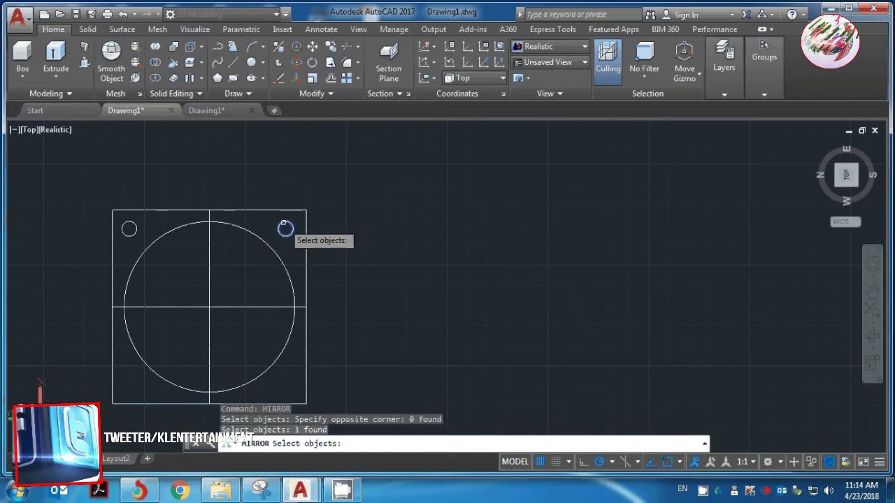
{"action": "left_click", "coordinate": [137, 221]}
{"action": "key", "text": "Return"}
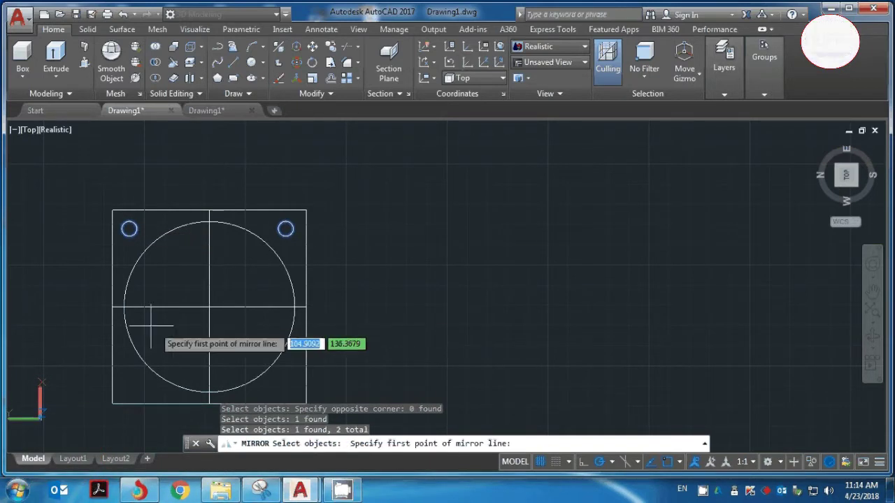
{"action": "left_click", "coordinate": [113, 307]}
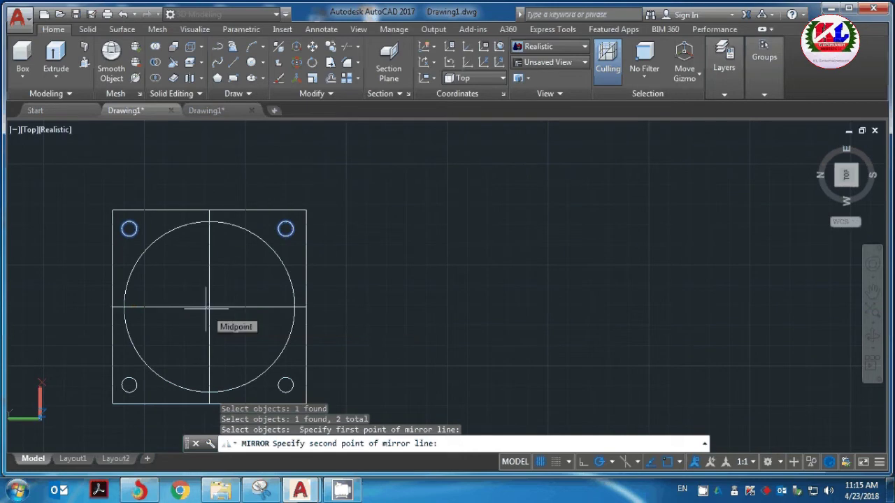
{"action": "left_click", "coordinate": [210, 306]}
- Keep the source circles when mirroring, then show the drawing in a parallel-projection home view
{"action": "key", "text": "Return"}
{"action": "scroll", "coordinate": [263, 206], "scroll_direction": "down", "scroll_amount": 3}
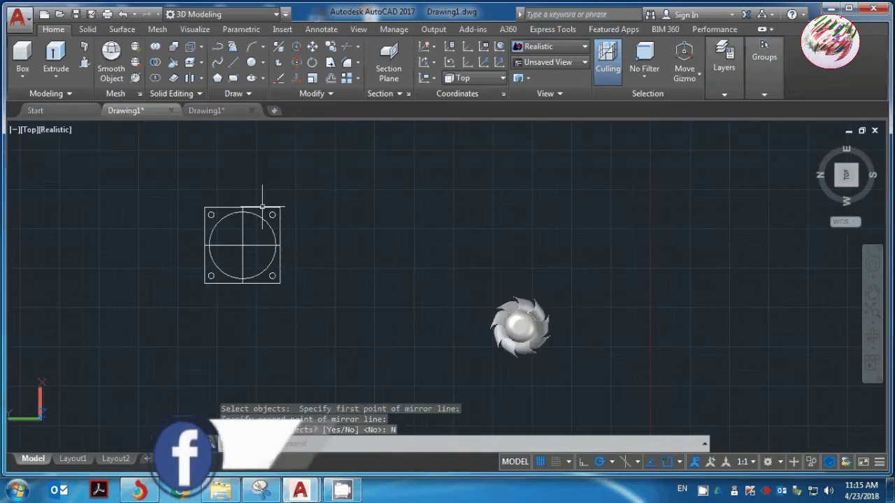
{"action": "middle_click_drag", "start_coordinate": [134, 203], "coordinate": [200, 274]}
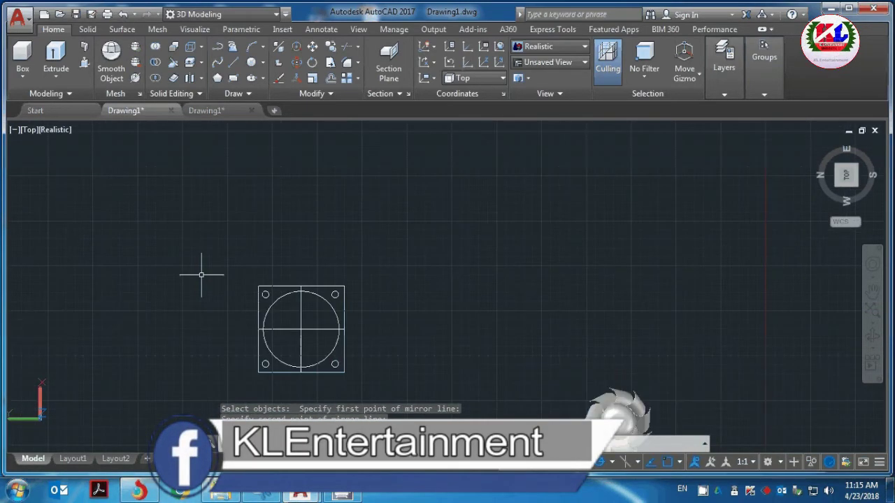
{"action": "scroll", "coordinate": [219, 336], "scroll_direction": "up", "scroll_amount": 2}
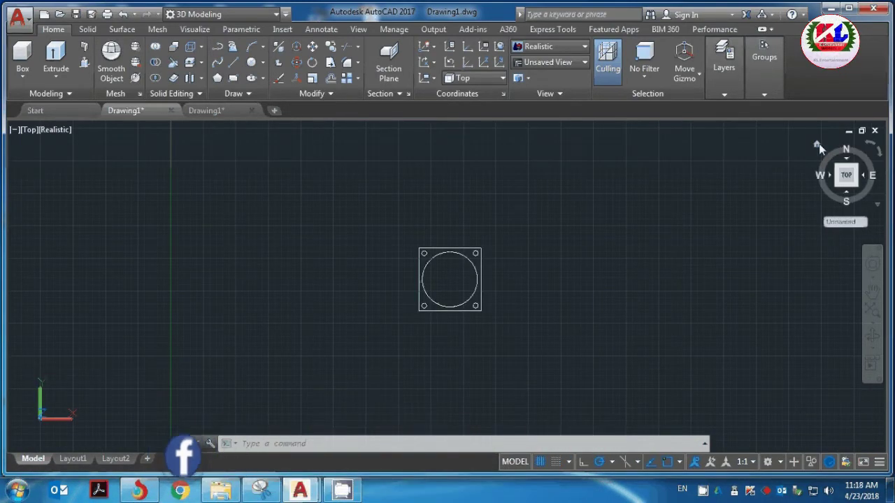
{"action": "left_click", "coordinate": [818, 145]}
{"action": "right_click", "coordinate": [820, 143]}
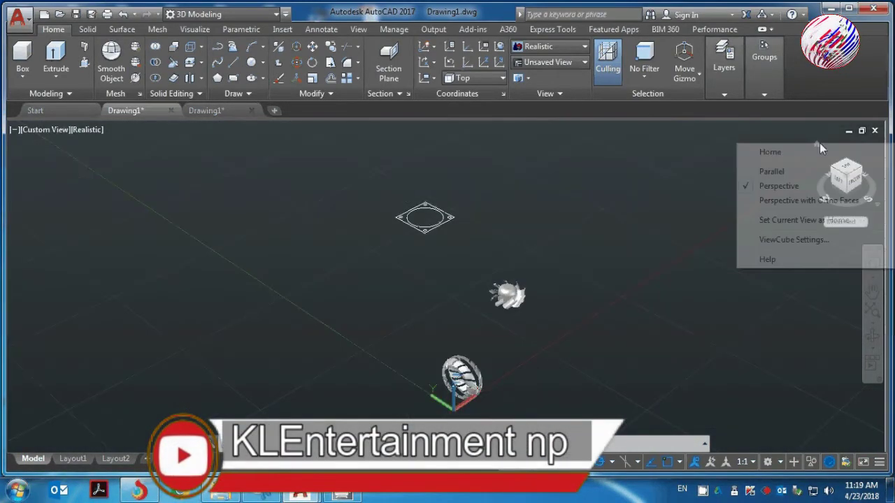
{"action": "left_click", "coordinate": [768, 173]}
{"action": "scroll", "coordinate": [385, 188], "scroll_direction": "up", "scroll_amount": 5}
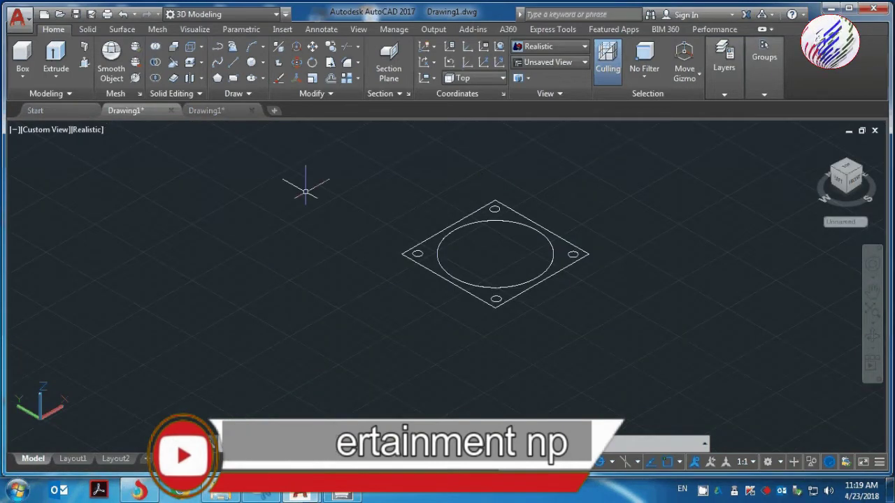
- Press-pull the square's bounded area up 10 units into a solid housing and view it from Top
{"action": "type", "text": "pres"}
{"action": "key", "text": "Return"}
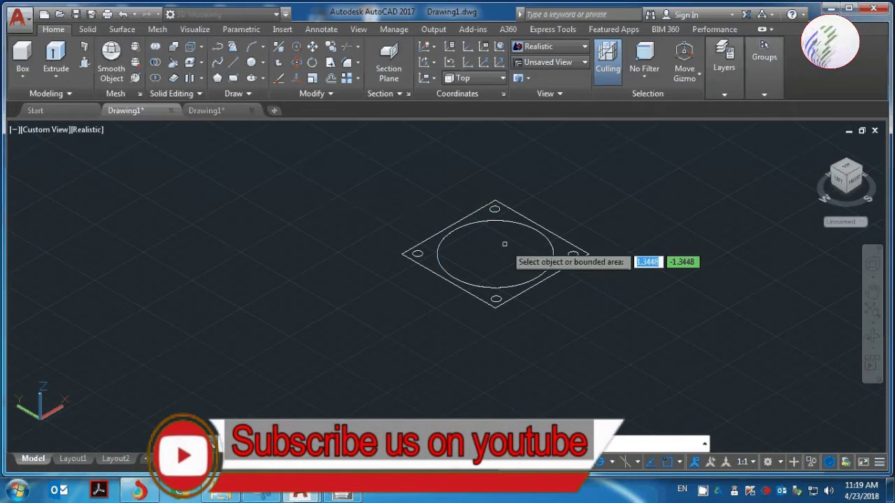
{"action": "left_click", "coordinate": [504, 212]}
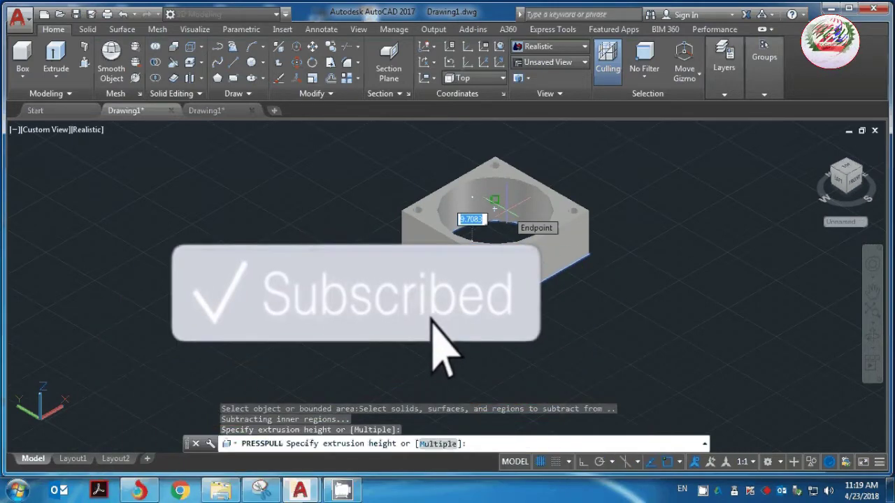
{"action": "type", "text": "10"}
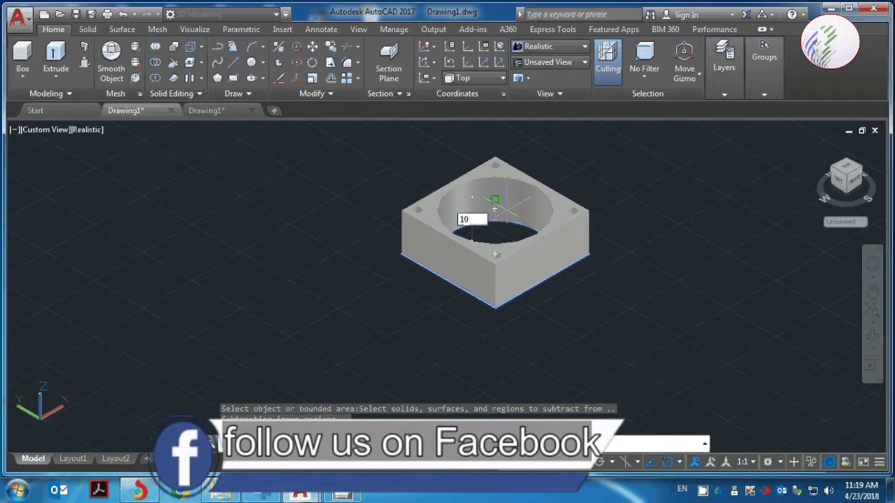
{"action": "key", "text": "Return"}
{"action": "scroll", "coordinate": [507, 210], "scroll_direction": "down", "scroll_amount": 5}
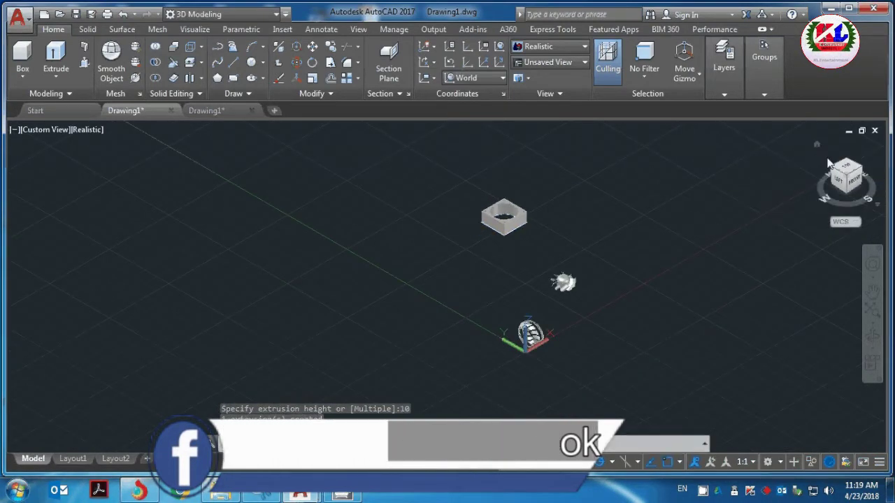
{"action": "left_click", "coordinate": [846, 170]}
- Copy the window-selected housing from its opening's centre onto the impeller's centre
{"action": "key", "text": "Escape"}
{"action": "scroll", "coordinate": [569, 200], "scroll_direction": "down", "scroll_amount": 3}
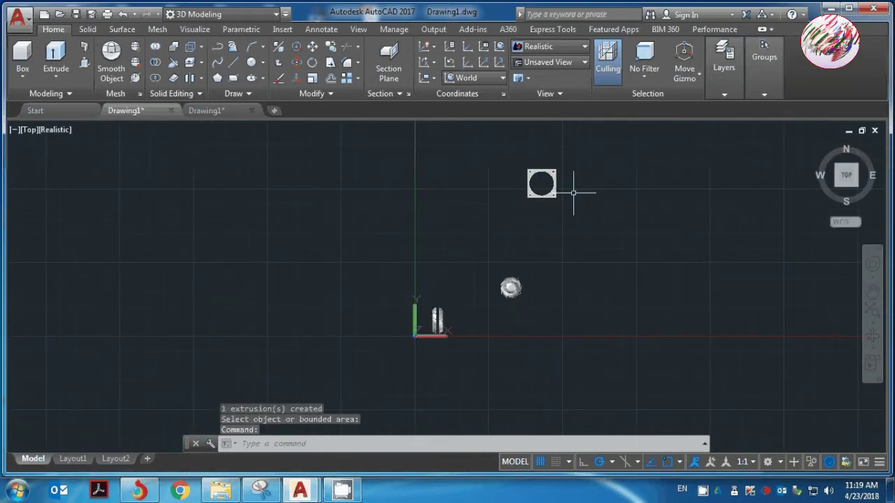
{"action": "scroll", "coordinate": [574, 185], "scroll_direction": "down", "scroll_amount": 2}
{"action": "scroll", "coordinate": [545, 171], "scroll_direction": "up", "scroll_amount": 3}
{"action": "left_click", "coordinate": [513, 162]}
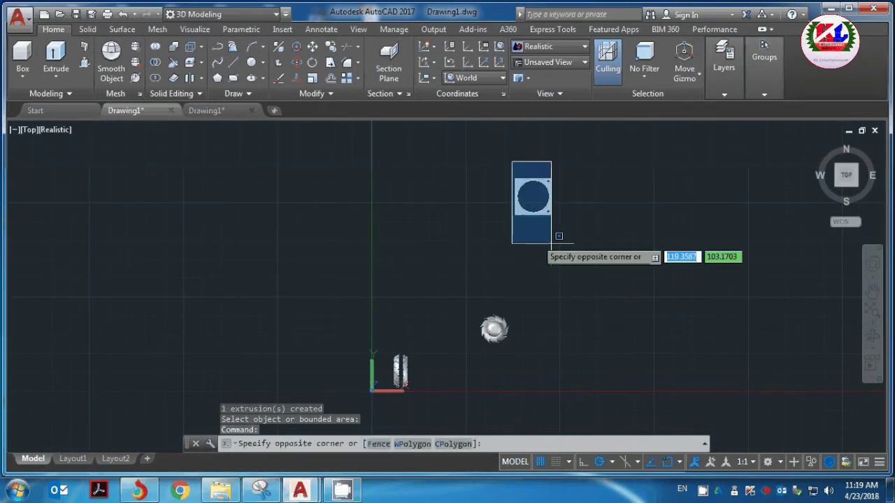
{"action": "left_click", "coordinate": [605, 240]}
{"action": "type", "text": "C"}
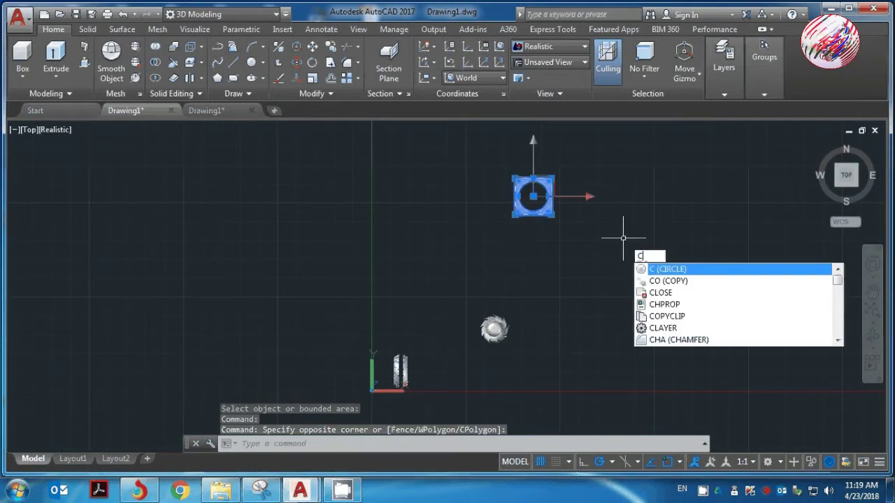
{"action": "type", "text": "p"}
{"action": "key", "text": "Return"}
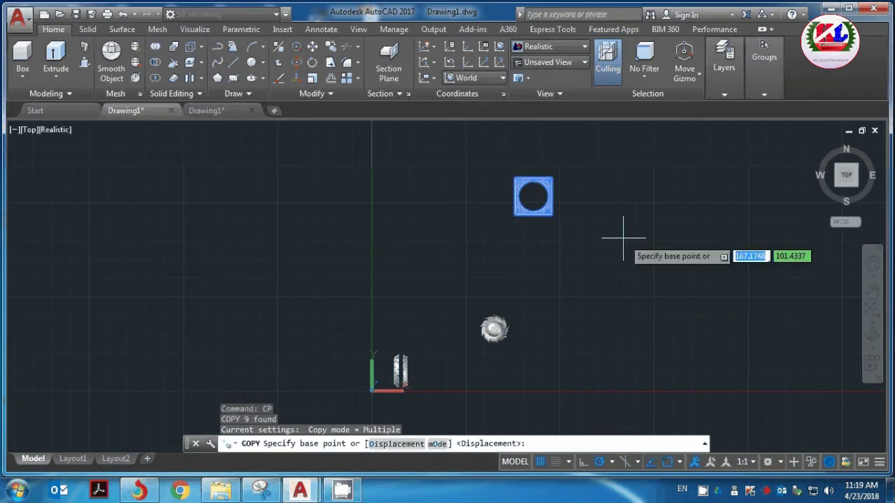
{"action": "scroll", "coordinate": [574, 201], "scroll_direction": "up", "scroll_amount": 1}
{"action": "scroll", "coordinate": [575, 210], "scroll_direction": "up", "scroll_amount": 1}
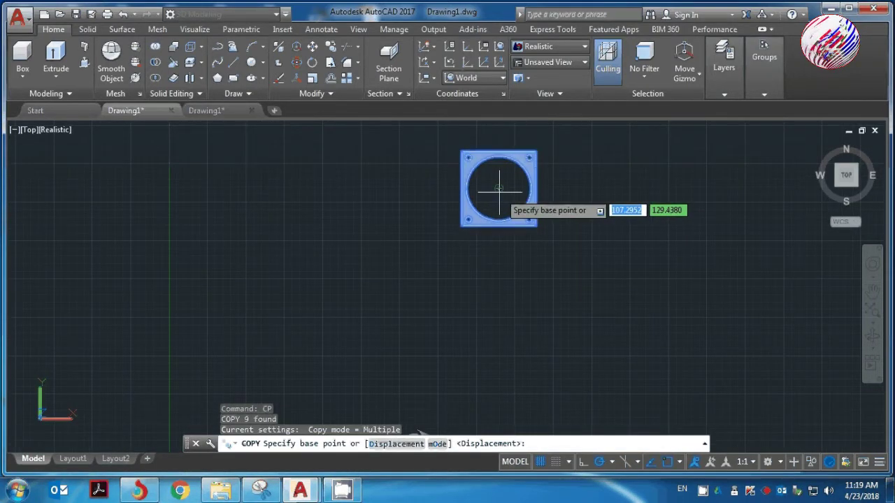
{"action": "left_click", "coordinate": [499, 190]}
{"action": "scroll", "coordinate": [498, 203], "scroll_direction": "down", "scroll_amount": 3}
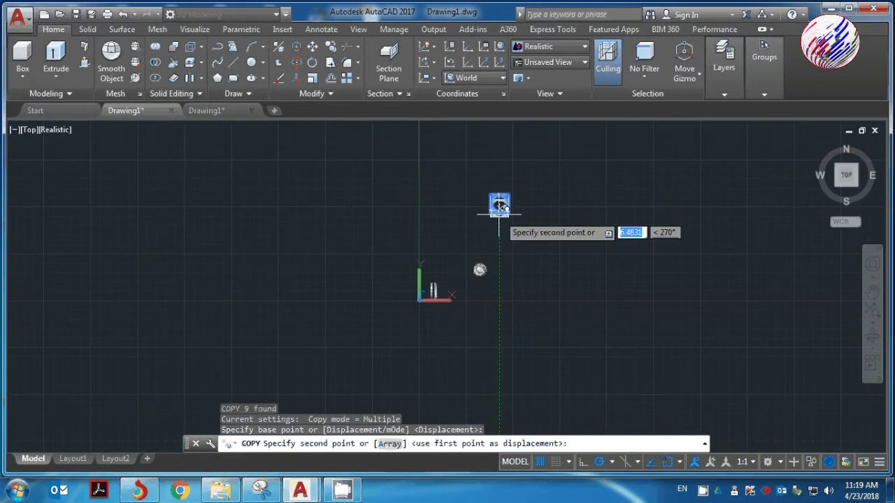
{"action": "scroll", "coordinate": [498, 210], "scroll_direction": "up", "scroll_amount": 2}
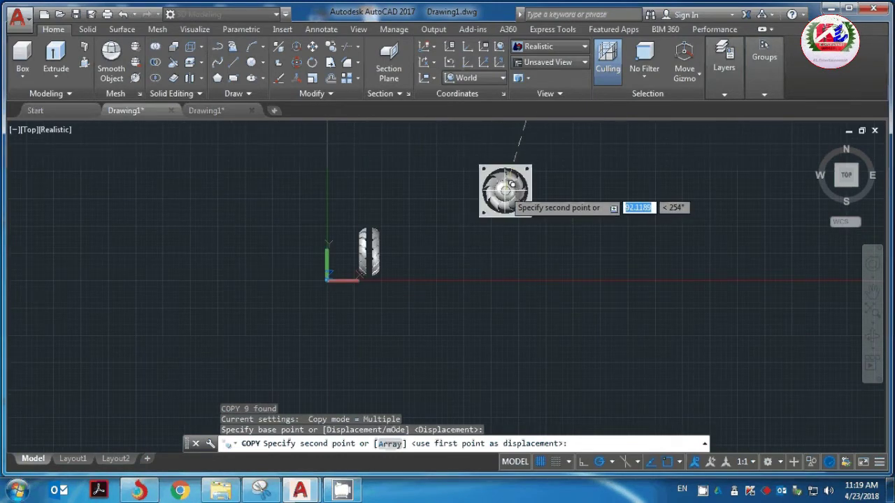
{"action": "scroll", "coordinate": [505, 189], "scroll_direction": "up", "scroll_amount": 3}
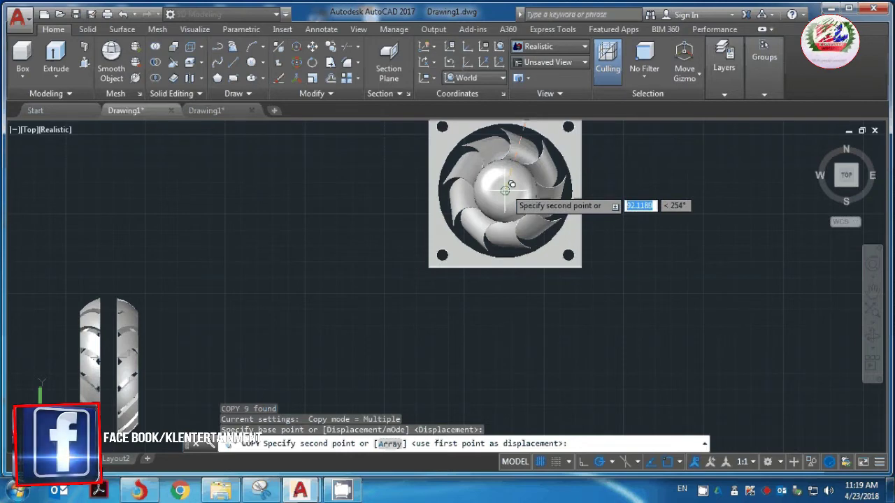
{"action": "left_click", "coordinate": [505, 189]}
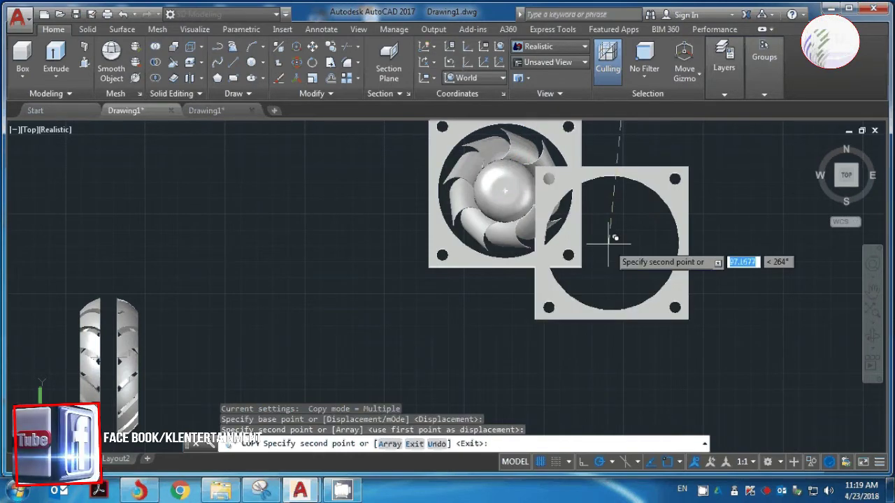
{"action": "key", "text": "Escape"}
- Show the fan assembly in a 3D corner view with parallel projection
{"action": "scroll", "coordinate": [809, 229], "scroll_direction": "down", "scroll_amount": 2}
{"action": "scroll", "coordinate": [842, 146], "scroll_direction": "up", "scroll_amount": 3}
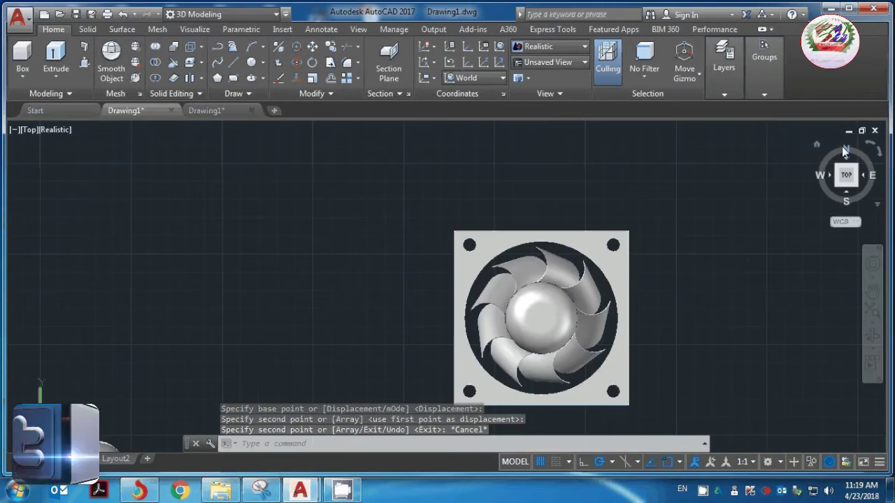
{"action": "left_click", "coordinate": [818, 146]}
{"action": "scroll", "coordinate": [427, 284], "scroll_direction": "up", "scroll_amount": 3}
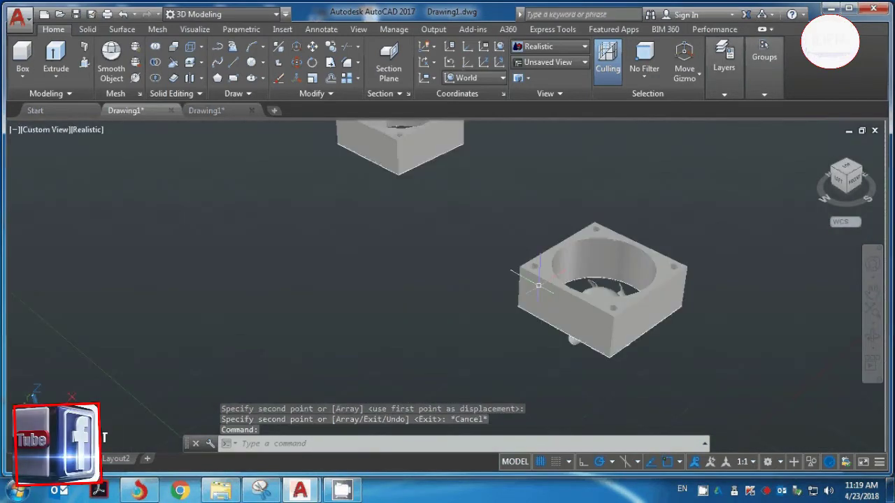
{"action": "mouse_move", "coordinate": [846, 176]}
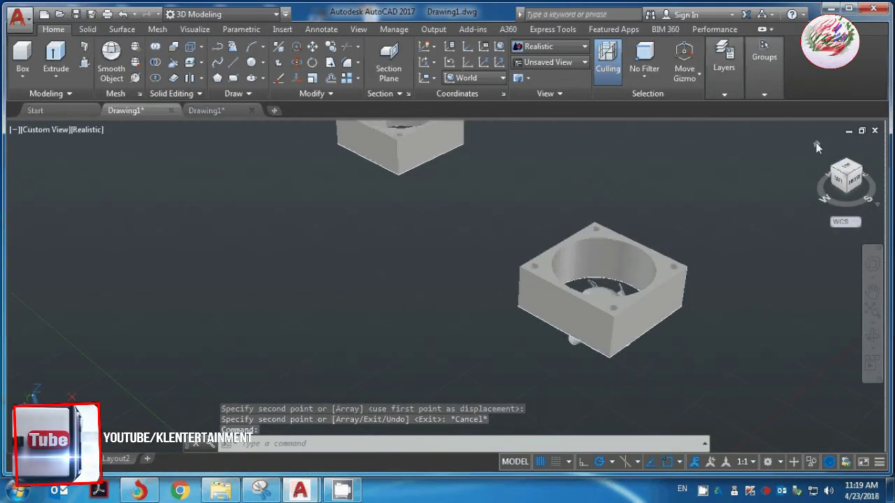
{"action": "right_click", "coordinate": [816, 146]}
{"action": "left_click", "coordinate": [759, 172]}
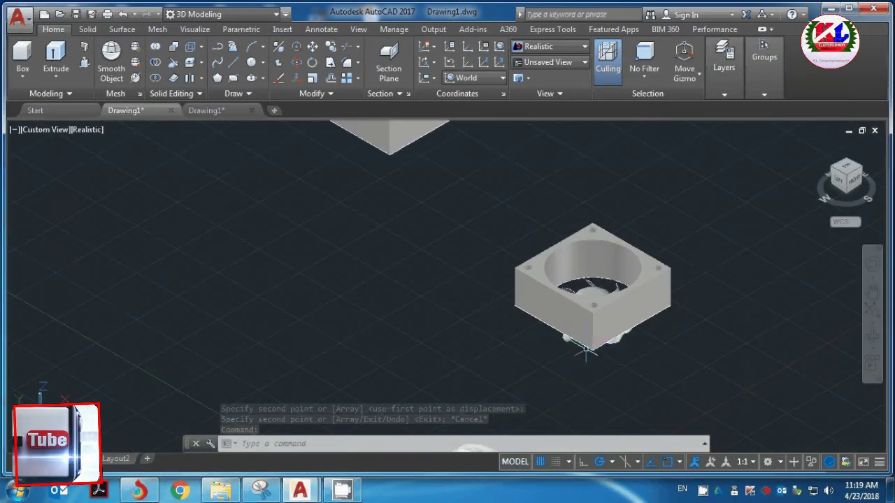
{"action": "scroll", "coordinate": [586, 352], "scroll_direction": "up", "scroll_amount": 3}
{"action": "scroll", "coordinate": [656, 171], "scroll_direction": "down", "scroll_amount": 3}
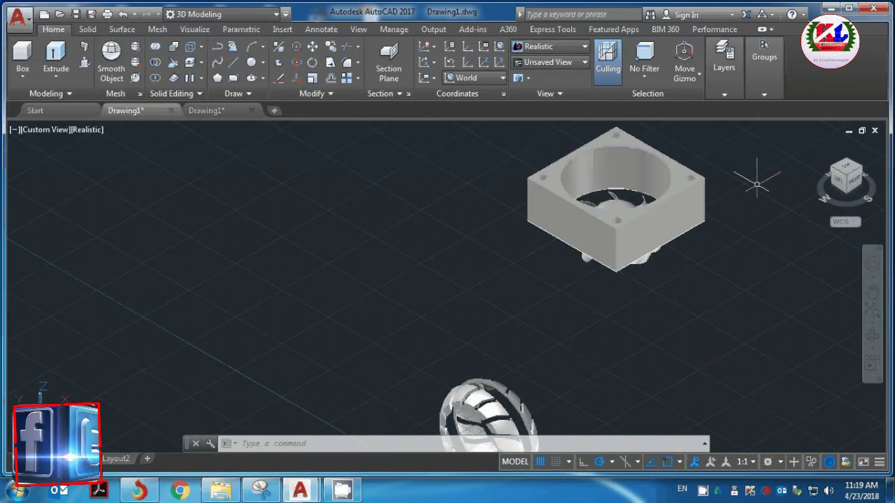
- Crossing-select the loose upright bladed wheel near the origin and delete it
{"action": "scroll", "coordinate": [673, 253], "scroll_direction": "down", "scroll_amount": 2}
{"action": "left_click", "coordinate": [667, 382]}
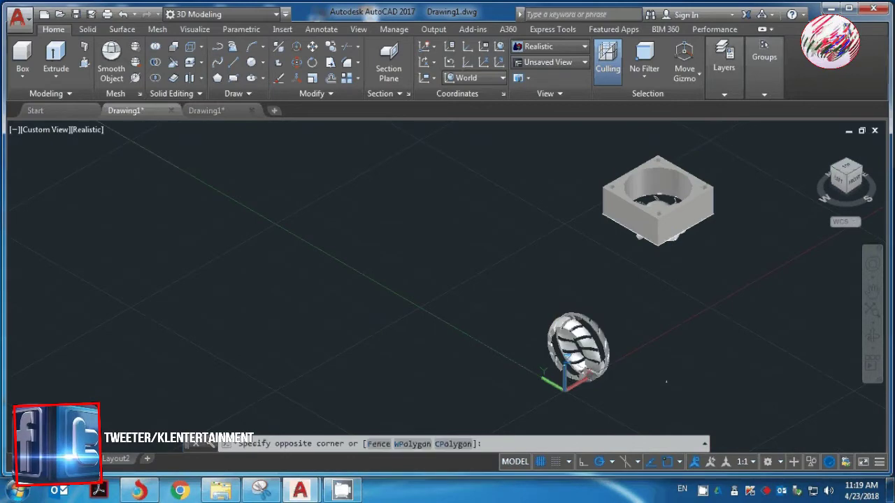
{"action": "left_click", "coordinate": [485, 305]}
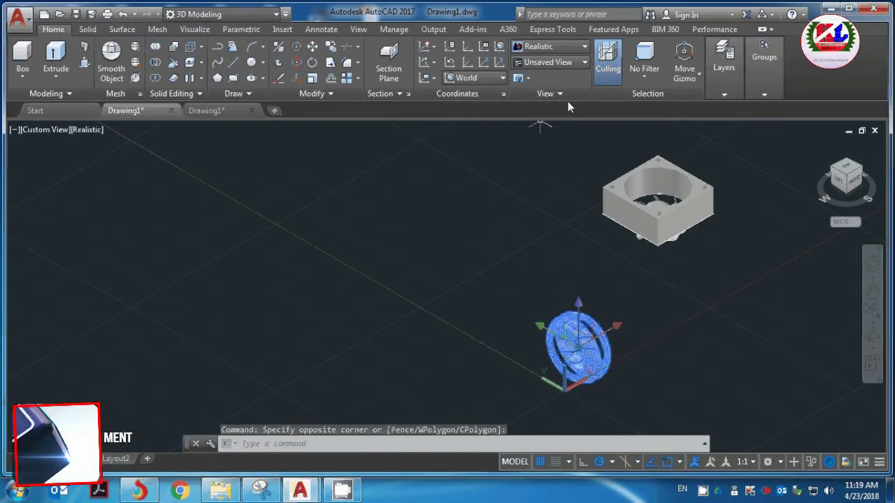
{"action": "key", "text": "Delete"}
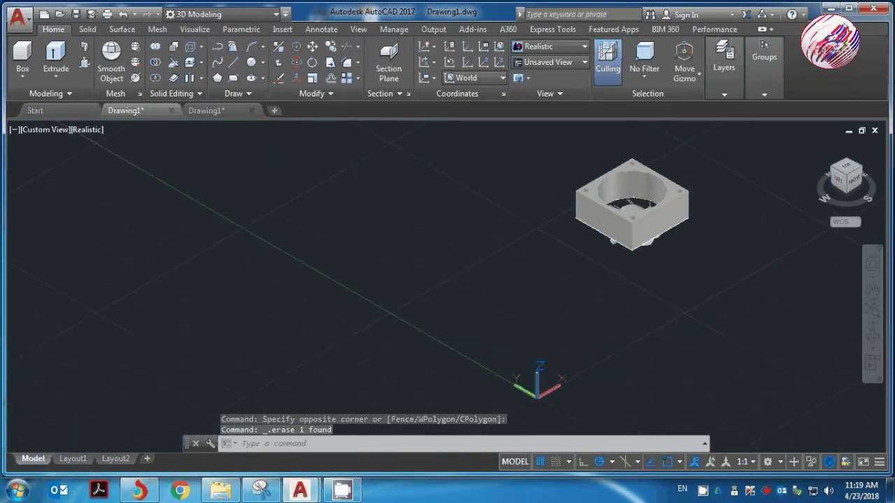
{"action": "scroll", "coordinate": [671, 150], "scroll_direction": "up", "scroll_amount": 2}
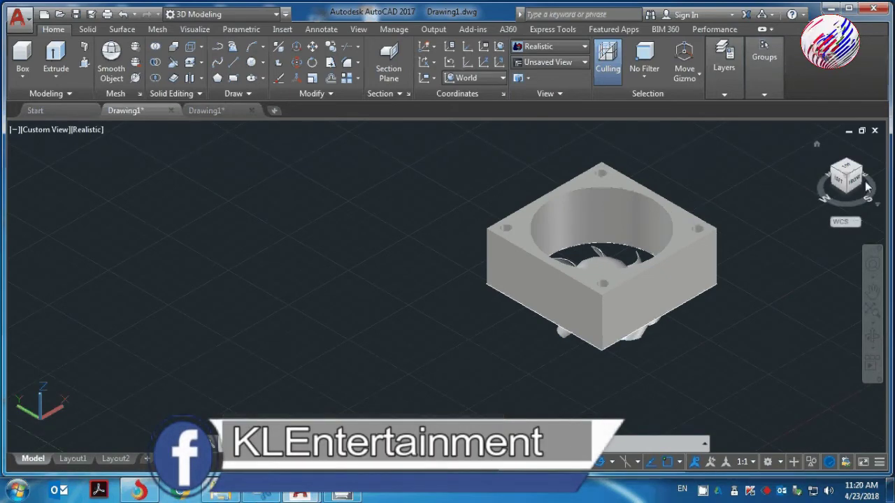
- Orbit underneath to find the spare empty housing, then window-select and delete it
{"action": "left_click", "coordinate": [873, 338]}
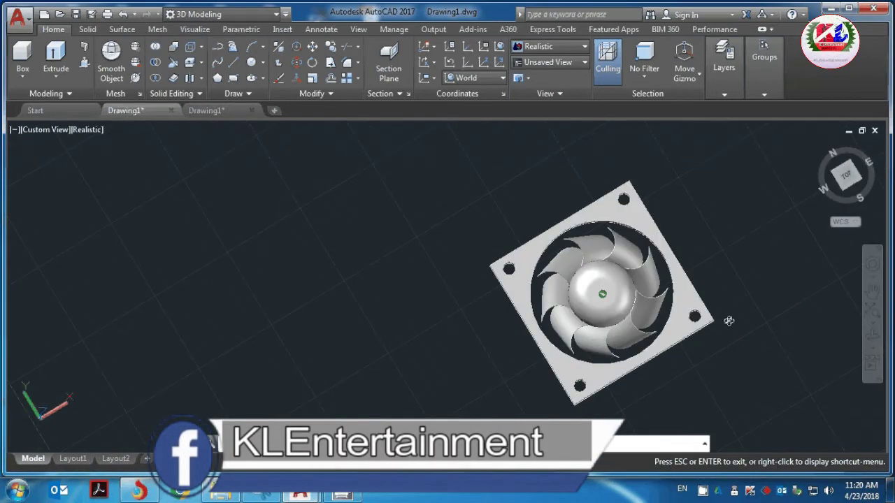
{"action": "mouse_move", "coordinate": [729, 319]}
{"action": "left_mouse_down"}
{"action": "mouse_move", "coordinate": [593, 151]}
{"action": "mouse_move", "coordinate": [592, 256]}
{"action": "mouse_move", "coordinate": [709, 301]}
{"action": "mouse_move", "coordinate": [709, 316]}
{"action": "mouse_move", "coordinate": [715, 257]}
{"action": "mouse_move", "coordinate": [699, 234]}
{"action": "mouse_move", "coordinate": [702, 306]}
{"action": "mouse_move", "coordinate": [646, 231]}
{"action": "left_mouse_up"}
{"action": "scroll", "coordinate": [647, 231], "scroll_direction": "down", "scroll_amount": 4}
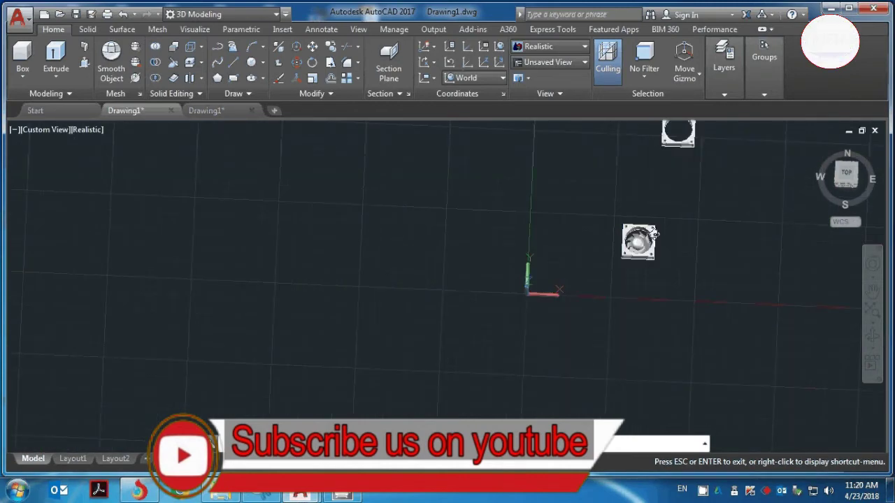
{"action": "key", "text": "Escape"}
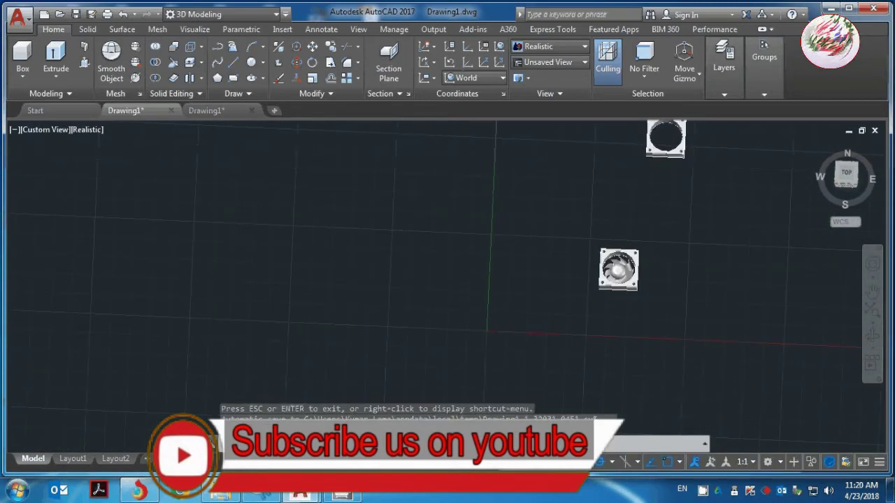
{"action": "scroll", "coordinate": [633, 252], "scroll_direction": "down", "scroll_amount": 3}
{"action": "left_click", "coordinate": [619, 188]}
{"action": "left_click", "coordinate": [671, 213]}
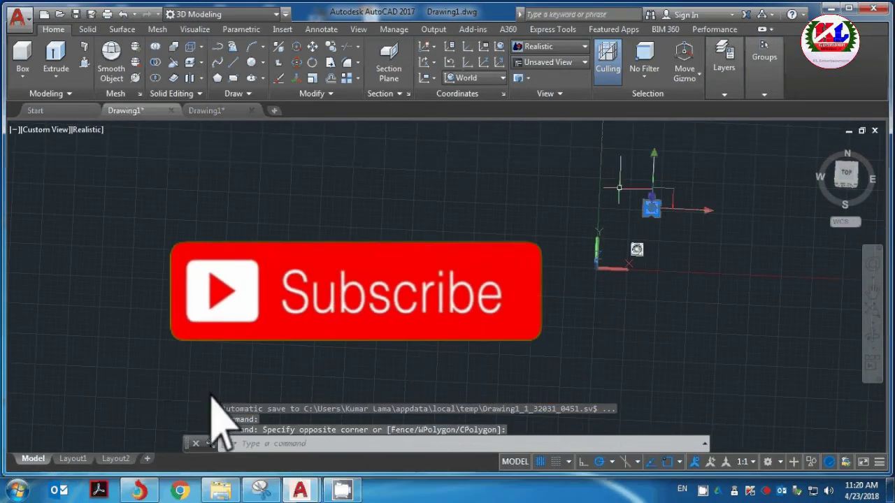
{"action": "key", "text": "Delete"}
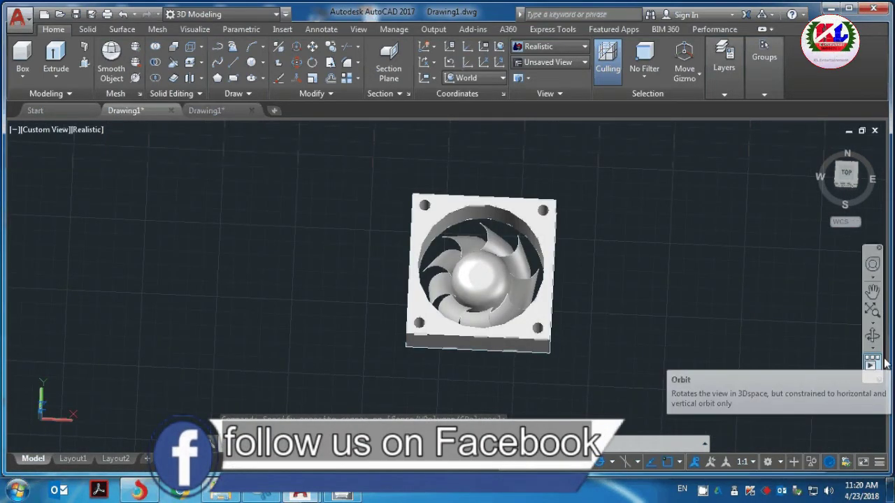
- Orbit so the assembled fan is seen nearly from above
{"action": "left_click", "coordinate": [873, 362]}
{"action": "mouse_move", "coordinate": [734, 293]}
{"action": "left_mouse_down"}
{"action": "mouse_move", "coordinate": [697, 249]}
{"action": "mouse_move", "coordinate": [717, 198]}
{"action": "mouse_move", "coordinate": [725, 202]}
{"action": "mouse_move", "coordinate": [714, 222]}
{"action": "mouse_move", "coordinate": [646, 285]}
{"action": "left_mouse_up"}
{"action": "key", "text": "Escape"}
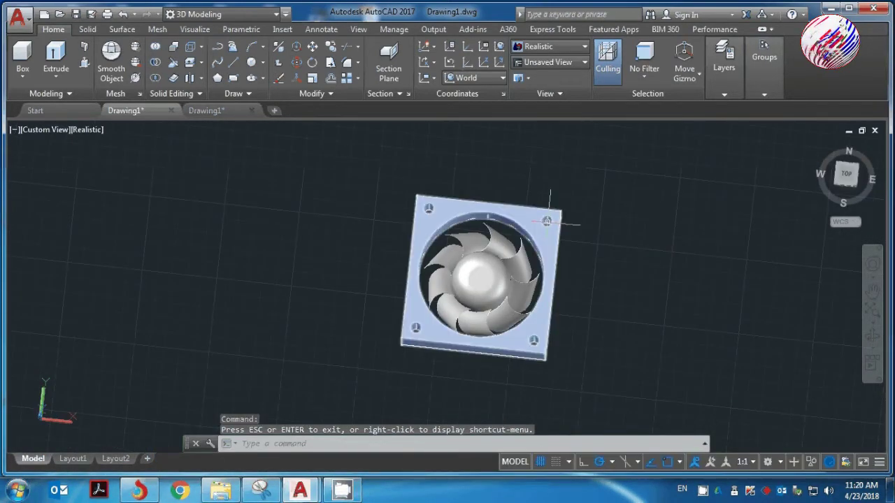
- Toggle Layer2's visibility in the Layers dropdown to show the plate again
{"action": "left_click", "coordinate": [550, 221]}
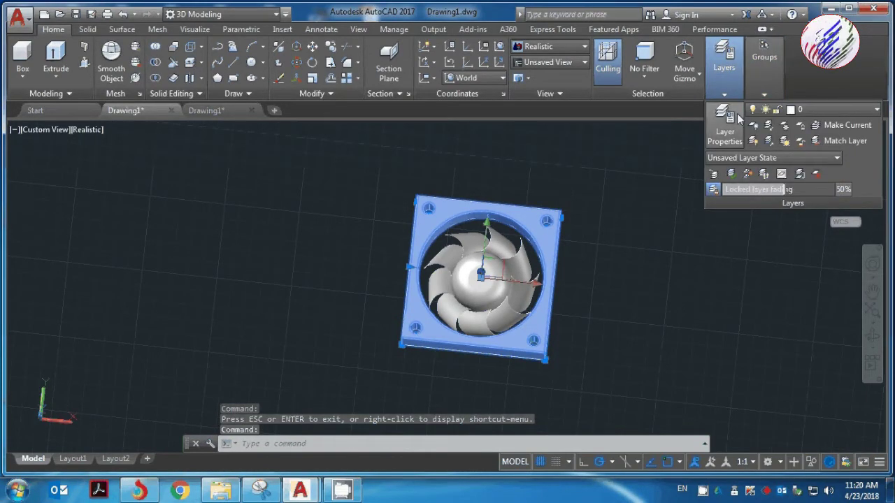
{"action": "left_click", "coordinate": [828, 111]}
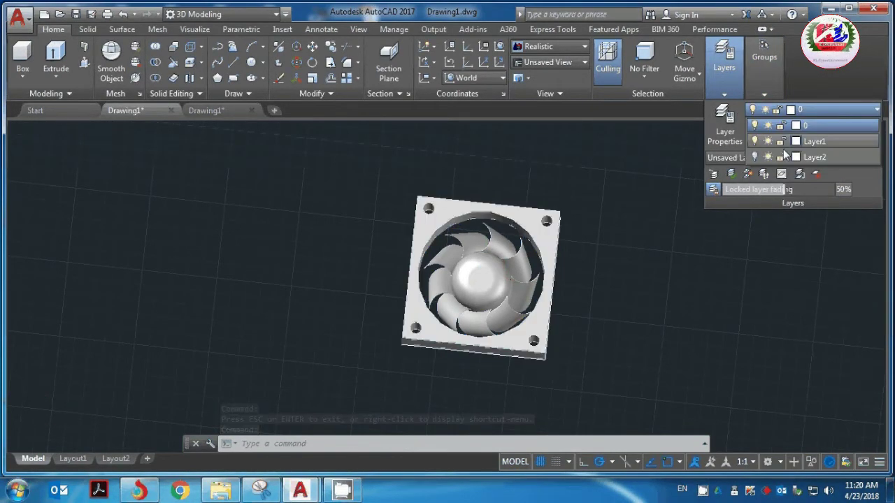
{"action": "left_click", "coordinate": [754, 157]}
{"action": "left_click", "coordinate": [755, 156]}
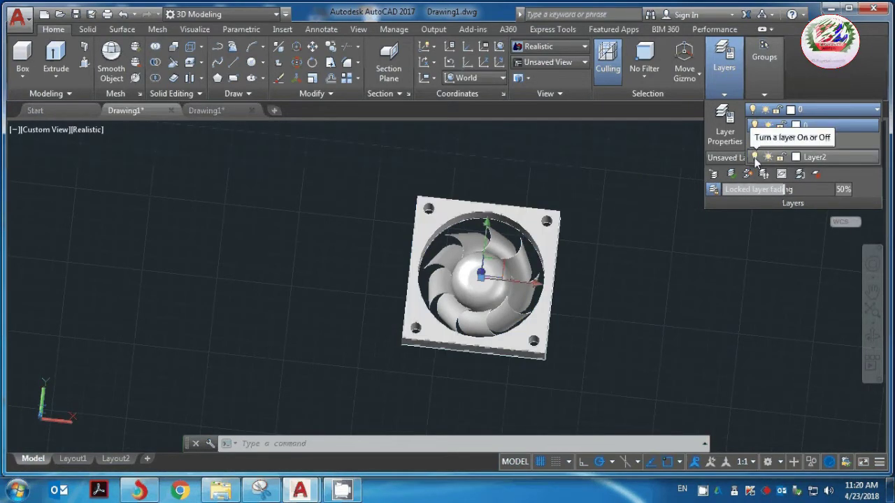
{"action": "left_click", "coordinate": [669, 203]}
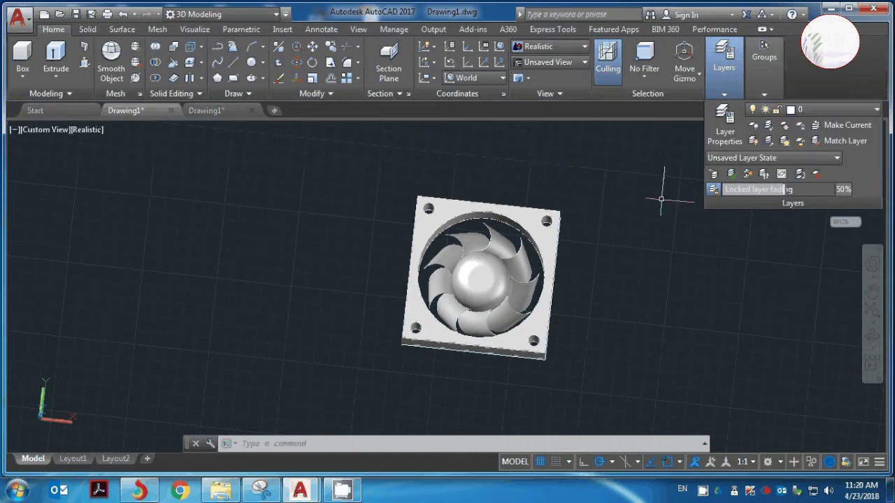
{"action": "left_click", "coordinate": [723, 73]}
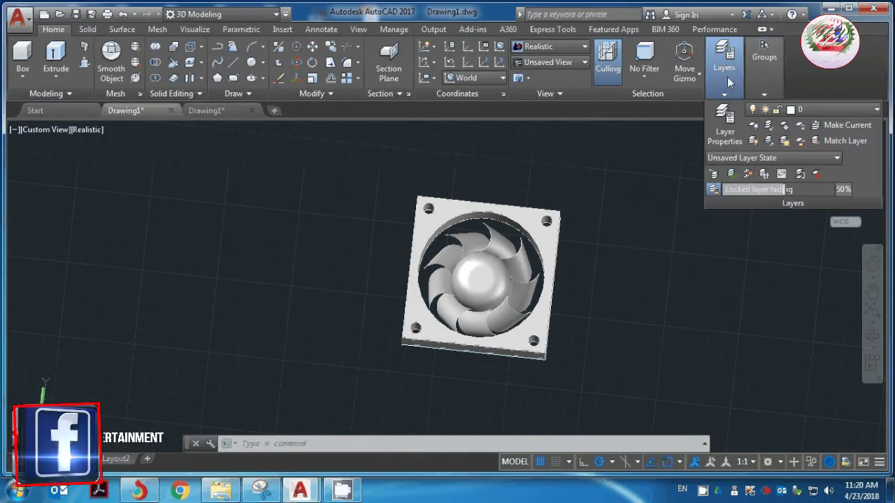
{"action": "left_click", "coordinate": [832, 110]}
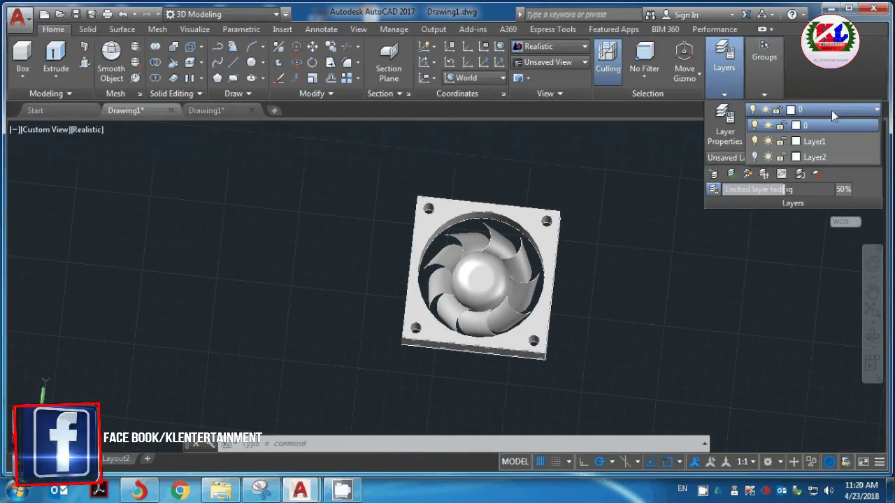
{"action": "left_click", "coordinate": [766, 156]}
- Move the selected solid fan housing onto the turned-off Layer2
{"action": "left_click", "coordinate": [531, 238]}
{"action": "mouse_move", "coordinate": [724, 63]}
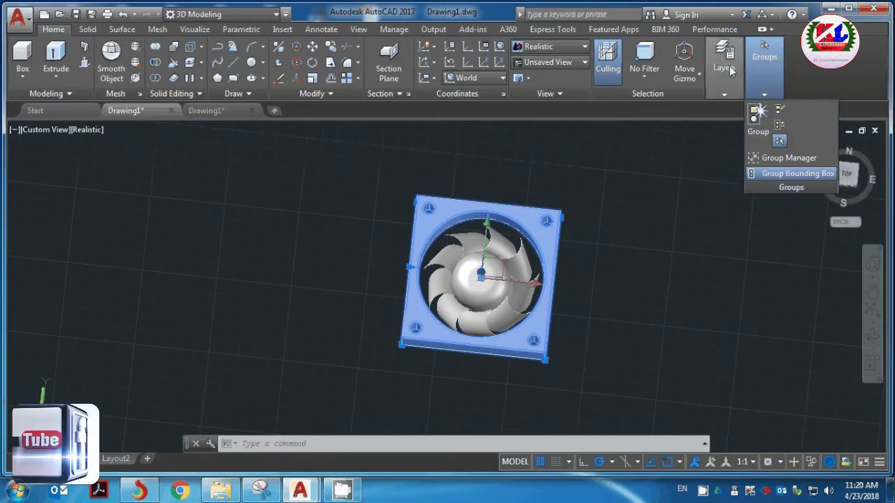
{"action": "left_click", "coordinate": [724, 93]}
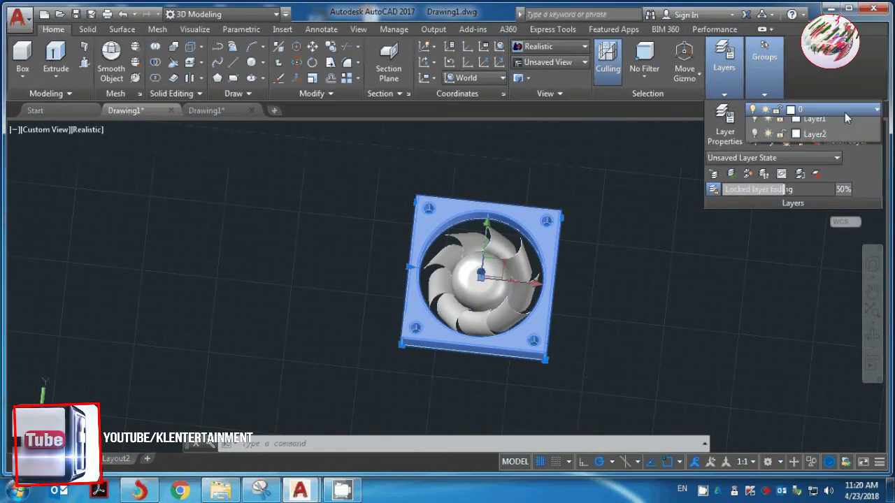
{"action": "left_click", "coordinate": [845, 112]}
{"action": "left_click", "coordinate": [818, 157]}
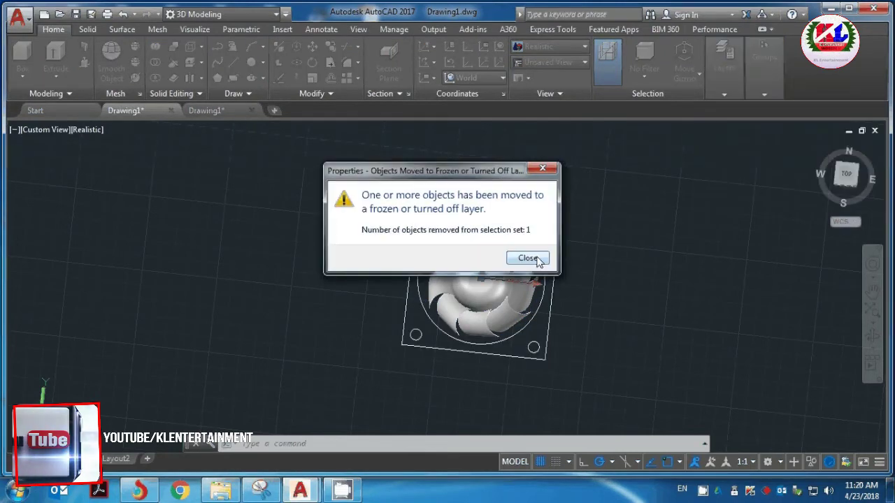
- Dismiss the hidden-layer warning, then erase the square outline and the two remaining corner circles
{"action": "left_click", "coordinate": [524, 258]}
{"action": "left_click", "coordinate": [599, 230]}
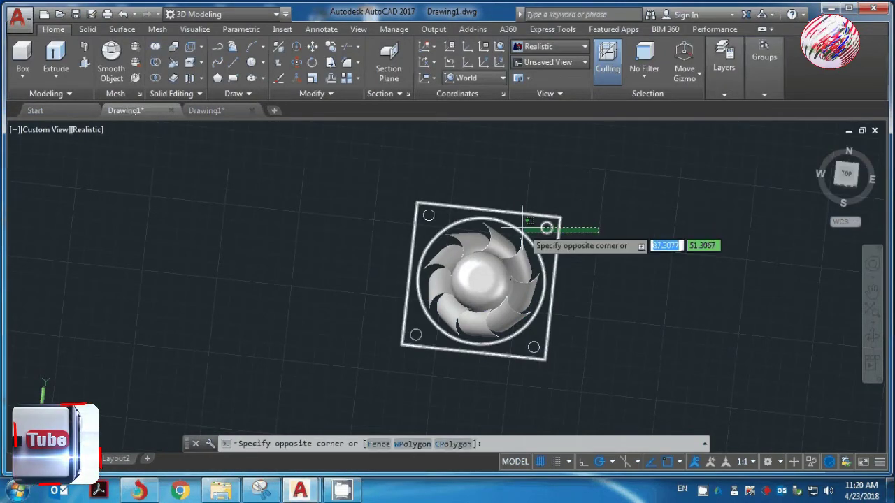
{"action": "left_click", "coordinate": [525, 225]}
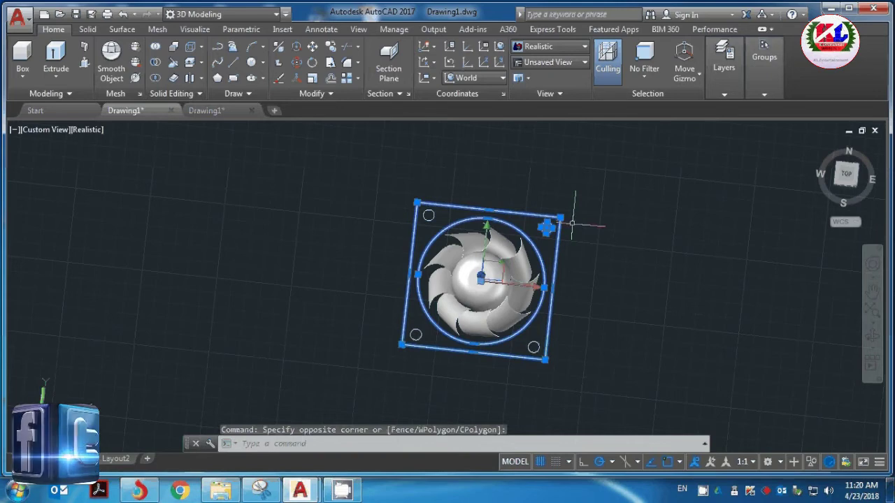
{"action": "key", "text": "Delete"}
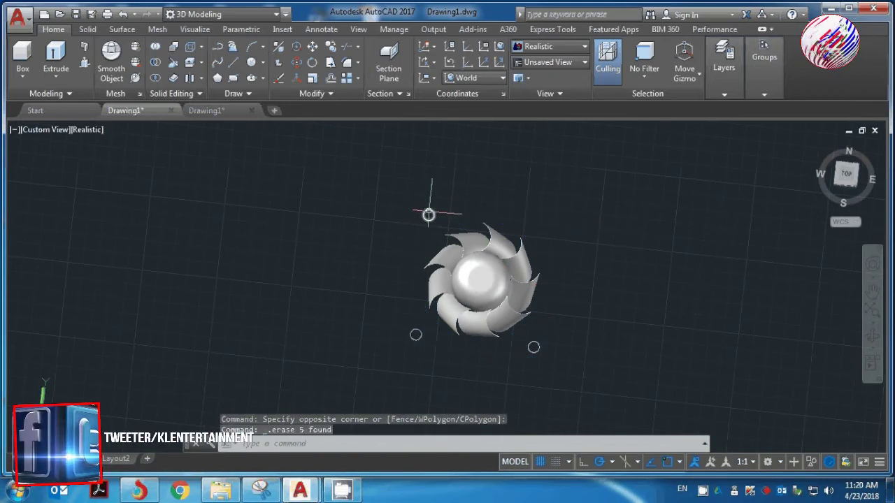
{"action": "left_click", "coordinate": [416, 335]}
{"action": "key", "text": "Delete"}
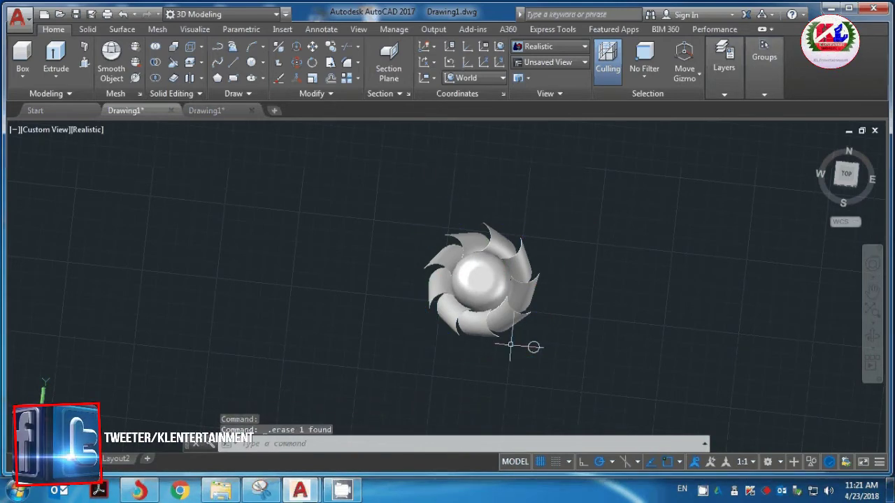
{"action": "left_click", "coordinate": [534, 347]}
{"action": "key", "text": "Delete"}
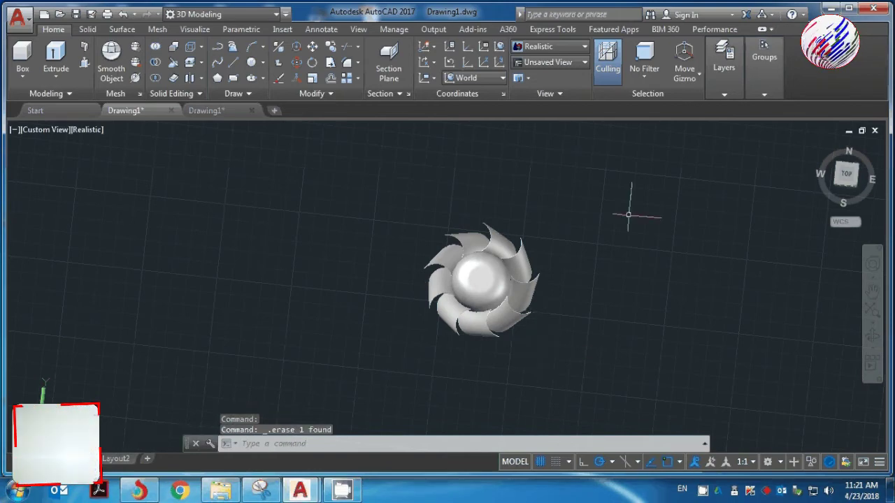
- Orbit the view to see the impeller and hub from the front
{"action": "left_click", "coordinate": [872, 336]}
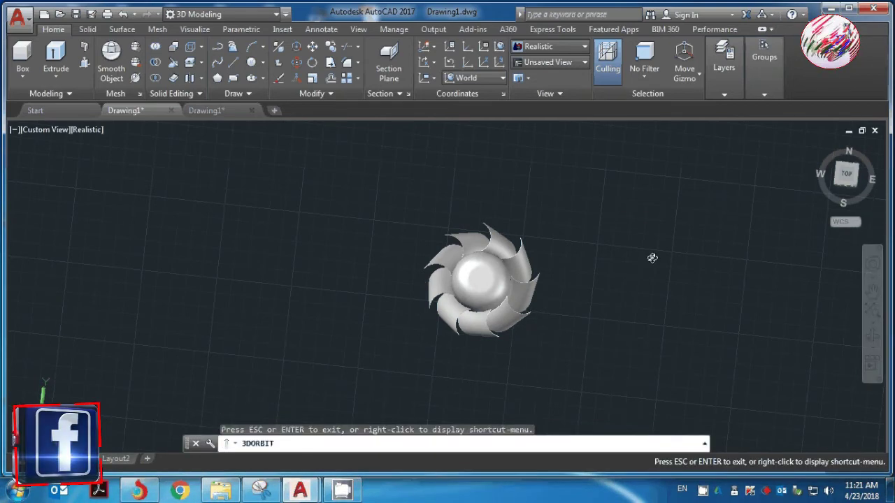
{"action": "mouse_move", "coordinate": [650, 256]}
{"action": "left_mouse_down"}
{"action": "mouse_move", "coordinate": [614, 238]}
{"action": "mouse_move", "coordinate": [530, 245]}
{"action": "left_mouse_up"}
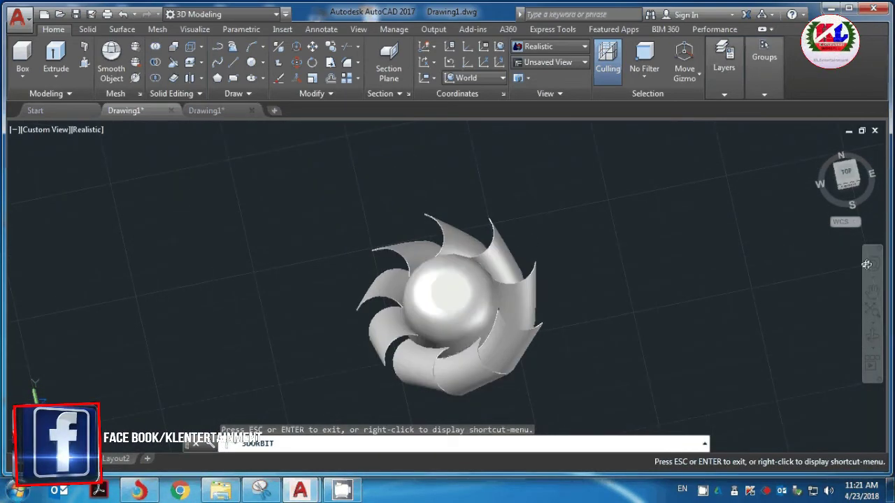
{"action": "mouse_move", "coordinate": [866, 264]}
{"action": "left_mouse_down"}
{"action": "mouse_move", "coordinate": [669, 245]}
{"action": "mouse_move", "coordinate": [679, 225]}
{"action": "mouse_move", "coordinate": [508, 220]}
{"action": "left_mouse_up"}
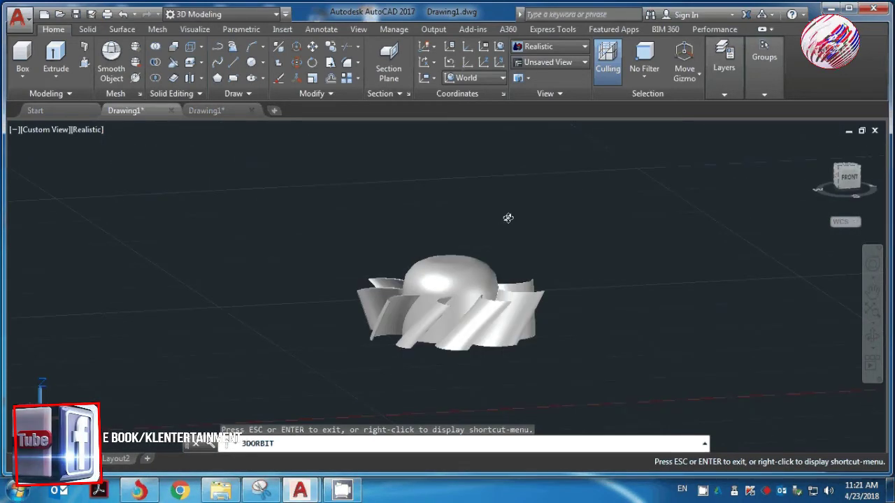
{"action": "key", "text": "Escape"}
- Window-select the impeller and domed hub and move them about 7 units up along Z
{"action": "left_click", "coordinate": [619, 376]}
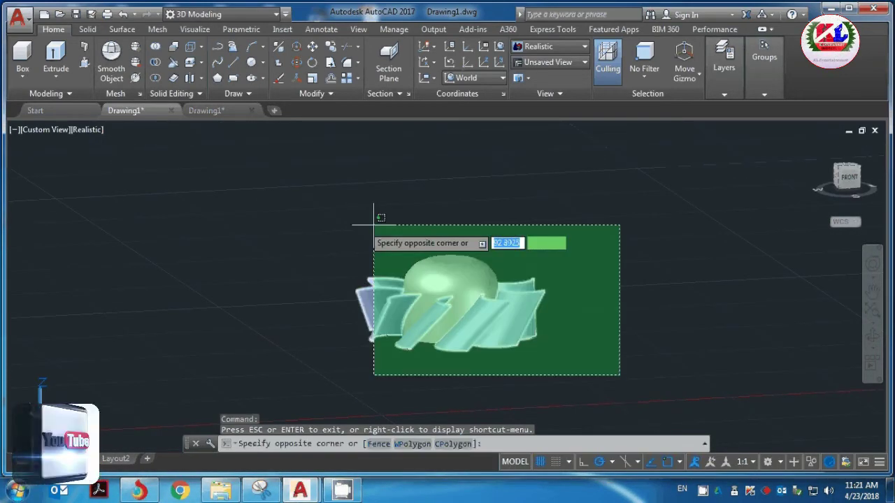
{"action": "left_click", "coordinate": [374, 225]}
{"action": "type", "text": "m"}
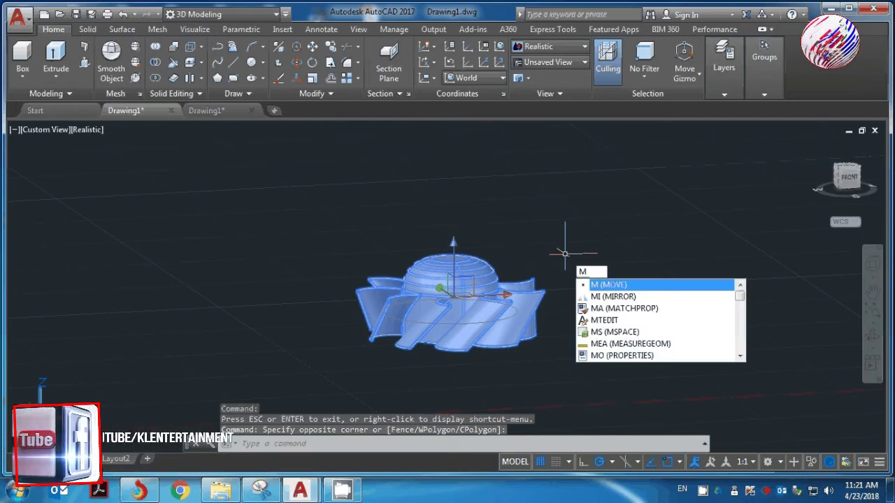
{"action": "key", "text": "Return"}
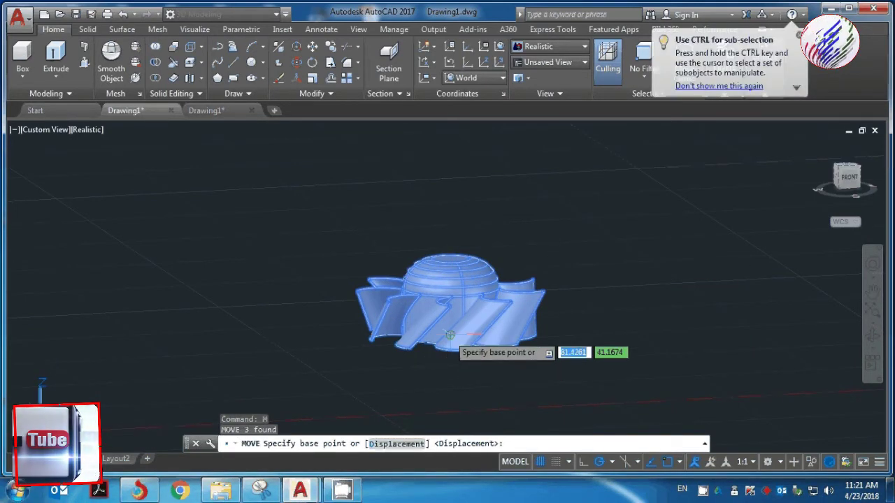
{"action": "left_click", "coordinate": [451, 336]}
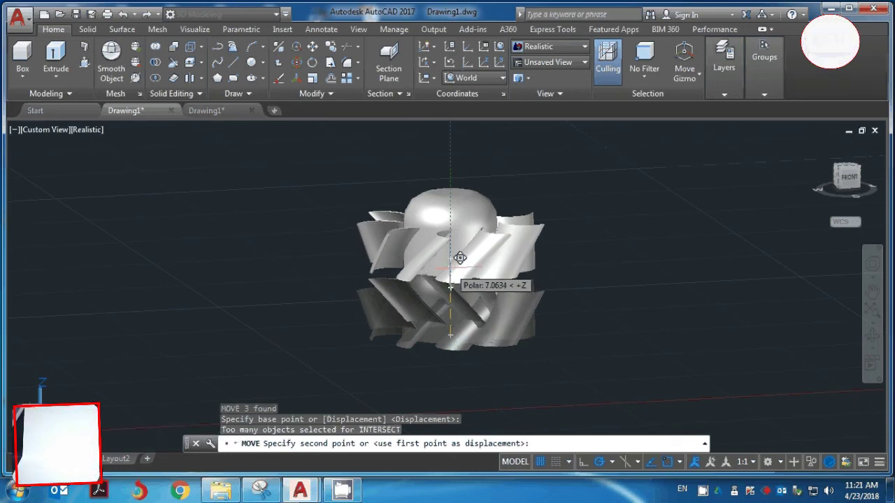
{"action": "left_click", "coordinate": [460, 258]}
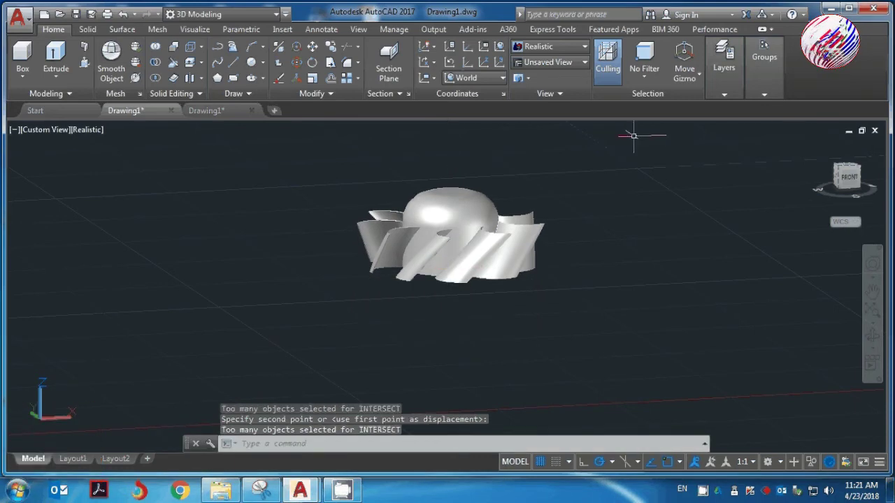
{"action": "left_click", "coordinate": [726, 94]}
- Turn Layer2 back on to show the square housing, then orbit to look down into it
{"action": "left_click", "coordinate": [832, 110]}
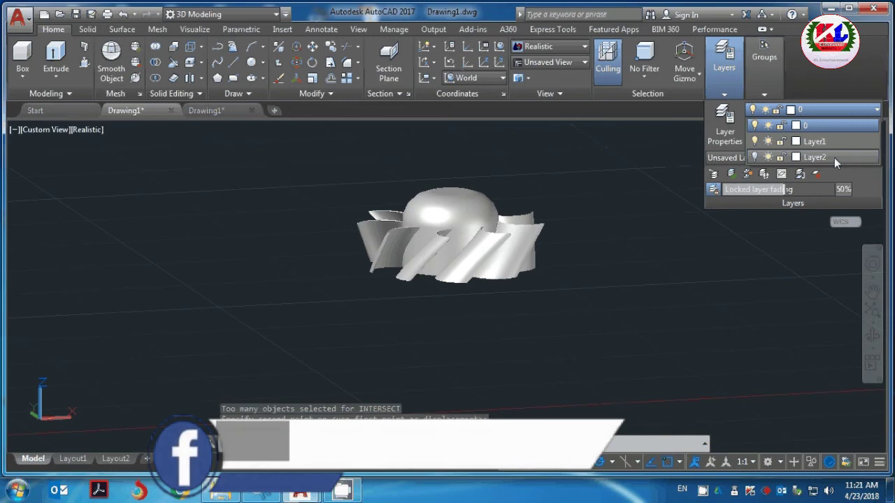
{"action": "left_click", "coordinate": [755, 157]}
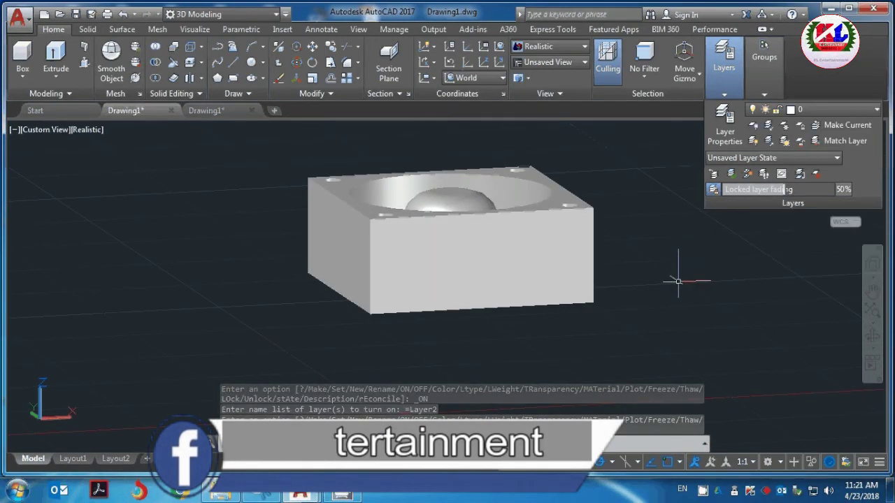
{"action": "left_click", "coordinate": [876, 338]}
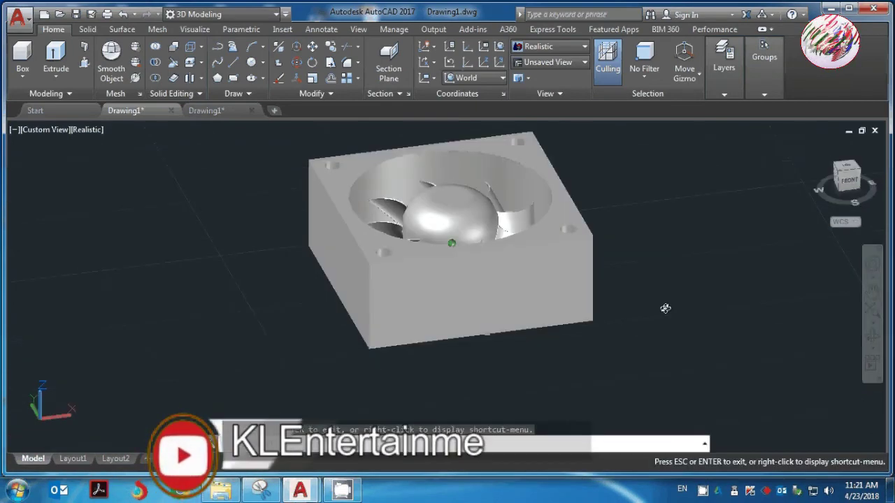
{"action": "mouse_move", "coordinate": [665, 305]}
{"action": "left_mouse_down"}
{"action": "mouse_move", "coordinate": [596, 154]}
{"action": "mouse_move", "coordinate": [619, 256]}
{"action": "mouse_move", "coordinate": [554, 347]}
{"action": "mouse_move", "coordinate": [521, 372]}
{"action": "mouse_move", "coordinate": [411, 333]}
{"action": "mouse_move", "coordinate": [340, 244]}
{"action": "mouse_move", "coordinate": [329, 315]}
{"action": "mouse_move", "coordinate": [455, 239]}
{"action": "mouse_move", "coordinate": [498, 298]}
{"action": "mouse_move", "coordinate": [564, 226]}
{"action": "mouse_move", "coordinate": [525, 313]}
{"action": "mouse_move", "coordinate": [488, 254]}
{"action": "left_mouse_up"}
{"action": "scroll", "coordinate": [489, 198], "scroll_direction": "up", "scroll_amount": 2}
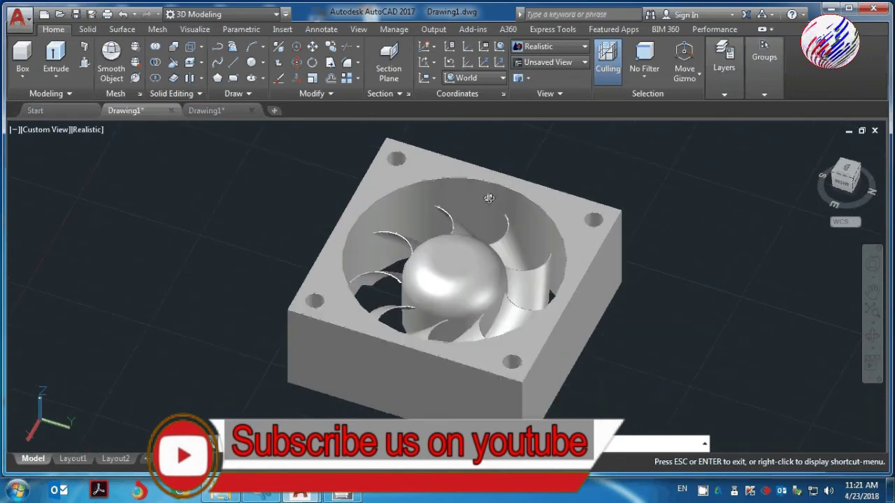
{"action": "scroll", "coordinate": [489, 199], "scroll_direction": "up", "scroll_amount": 2}
{"action": "left_click_drag", "start_coordinate": [510, 172], "coordinate": [412, 286]}
{"action": "scroll", "coordinate": [412, 287], "scroll_direction": "down", "scroll_amount": 2}
{"action": "mouse_move", "coordinate": [615, 310]}
{"action": "left_mouse_down"}
{"action": "mouse_move", "coordinate": [632, 249]}
{"action": "mouse_move", "coordinate": [632, 194]}
{"action": "mouse_move", "coordinate": [581, 288]}
{"action": "mouse_move", "coordinate": [640, 368]}
{"action": "mouse_move", "coordinate": [623, 344]}
{"action": "mouse_move", "coordinate": [679, 311]}
{"action": "mouse_move", "coordinate": [589, 310]}
{"action": "left_mouse_up"}
{"action": "scroll", "coordinate": [642, 336], "scroll_direction": "down", "scroll_amount": 3}
{"action": "scroll", "coordinate": [589, 309], "scroll_direction": "up", "scroll_amount": 1}
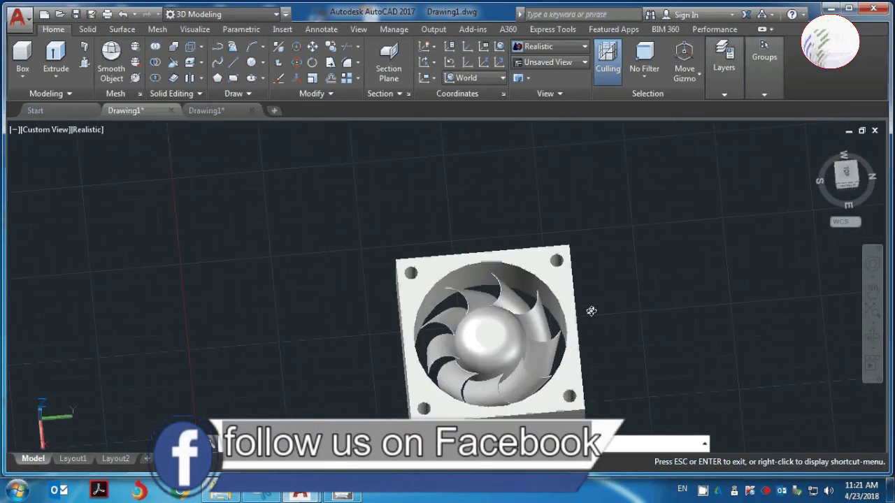
{"action": "scroll", "coordinate": [590, 310], "scroll_direction": "up", "scroll_amount": 2}
{"action": "scroll", "coordinate": [503, 289], "scroll_direction": "down", "scroll_amount": 2}
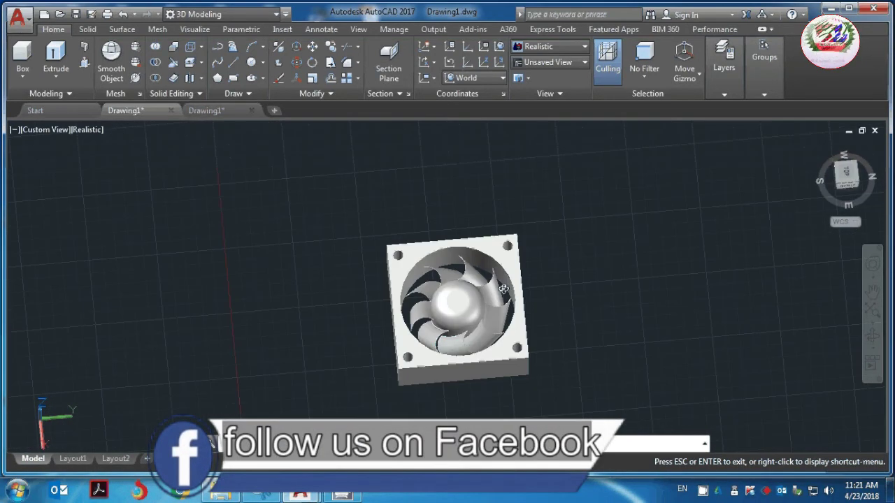
{"action": "left_click_drag", "start_coordinate": [503, 289], "coordinate": [565, 323]}
{"action": "scroll", "coordinate": [564, 323], "scroll_direction": "up", "scroll_amount": 3}
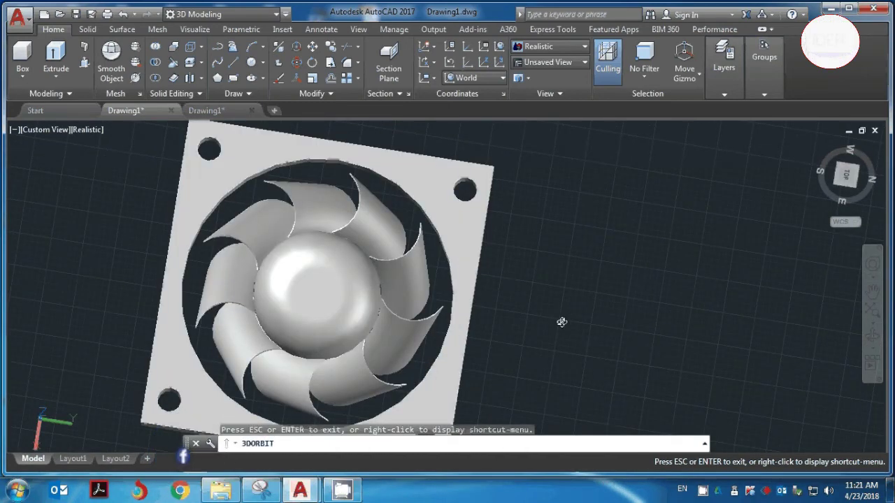
{"action": "scroll", "coordinate": [561, 321], "scroll_direction": "down", "scroll_amount": 1}
{"action": "scroll", "coordinate": [561, 322], "scroll_direction": "down", "scroll_amount": 2}
{"action": "scroll", "coordinate": [562, 322], "scroll_direction": "up", "scroll_amount": 1}
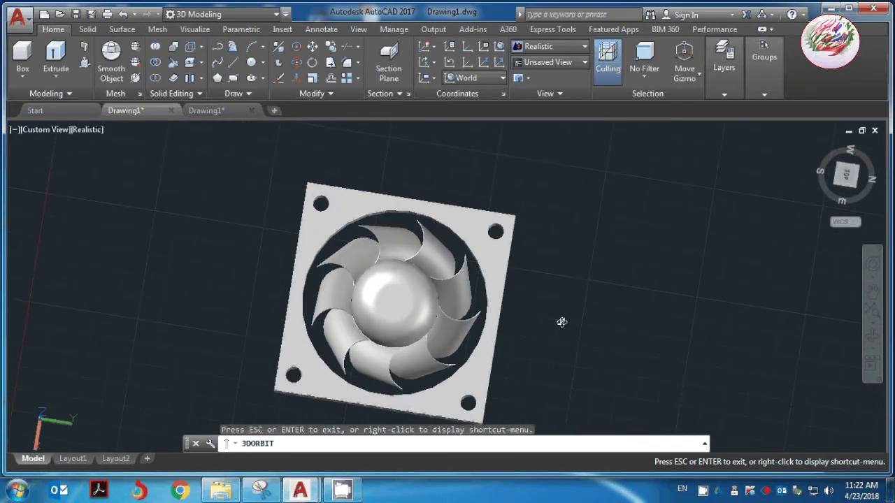